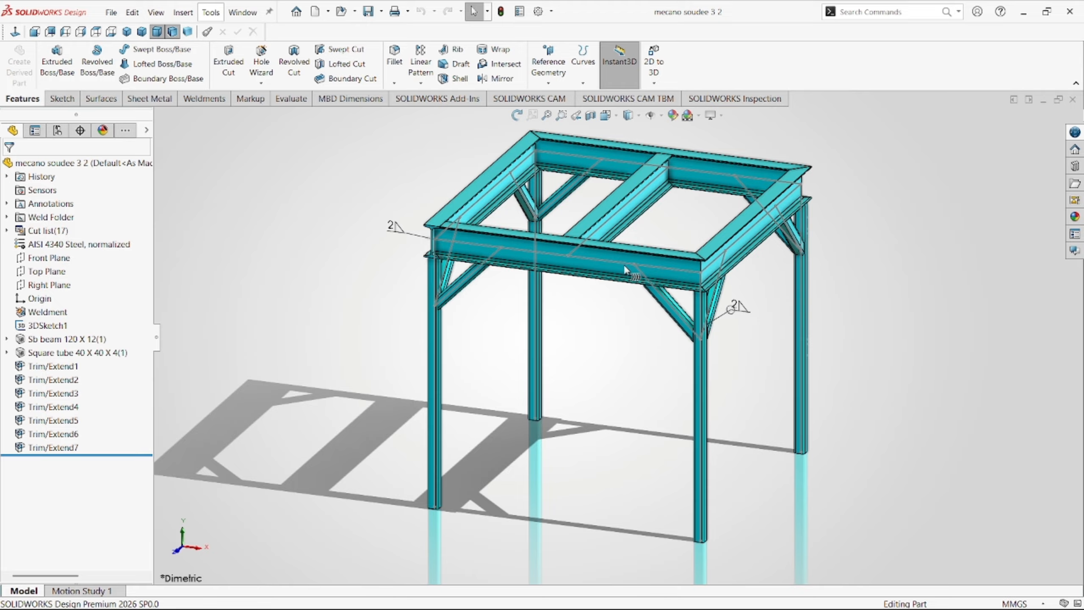
# Create a drawing from the welded frame part on an A3 (ISO) sheet with the sheet format displayed.
pyautogui.click(113, 15)
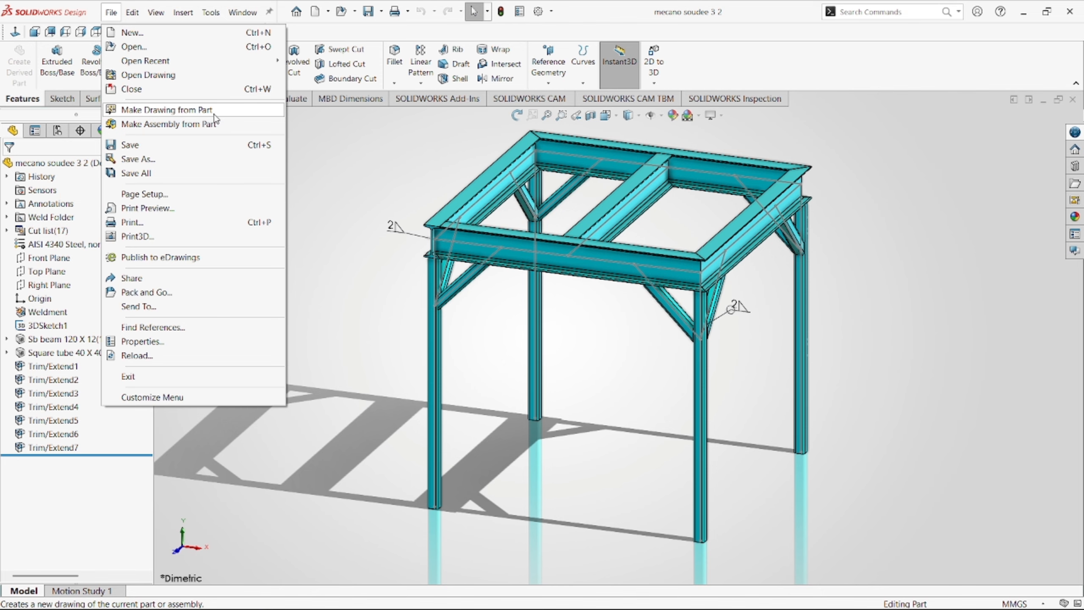
pyautogui.click(179, 116)
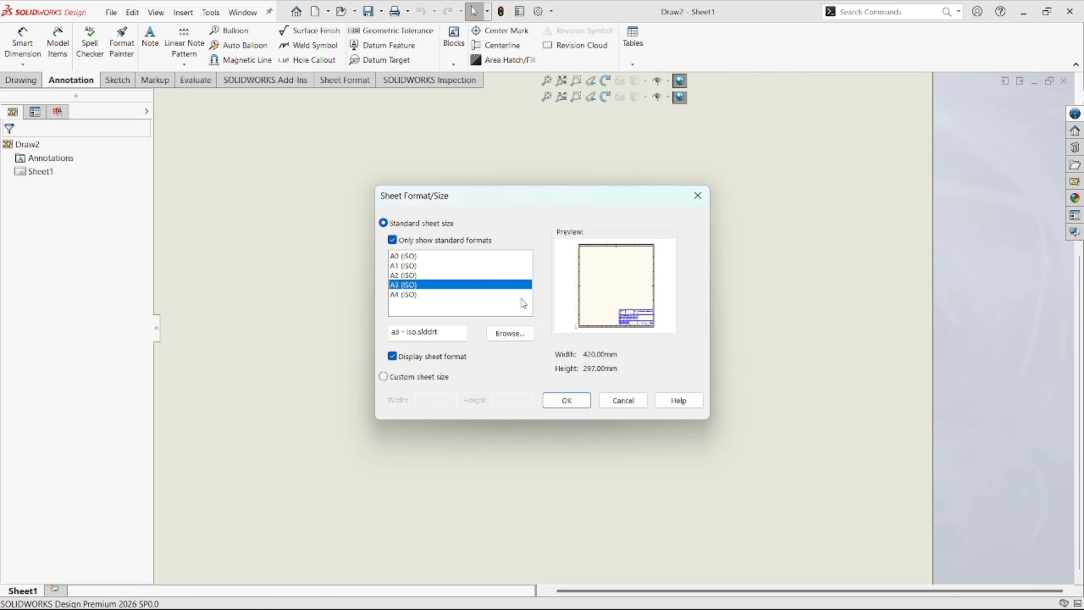
pyautogui.click(572, 402)
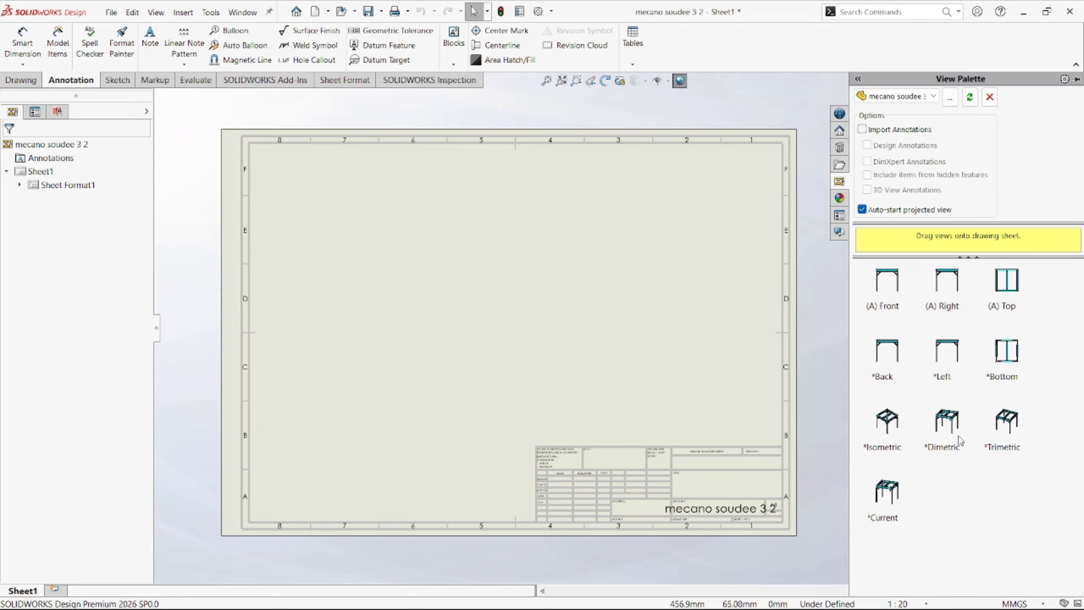
# Place the Dimetric view of the frame on the sheet and set its custom scale to 1:10.
pyautogui.moveTo(954, 429)
pyautogui.mouseDown()
pyautogui.moveTo(621, 344)
pyautogui.moveTo(602, 303)
pyautogui.moveTo(605, 316)
pyautogui.mouseUp()
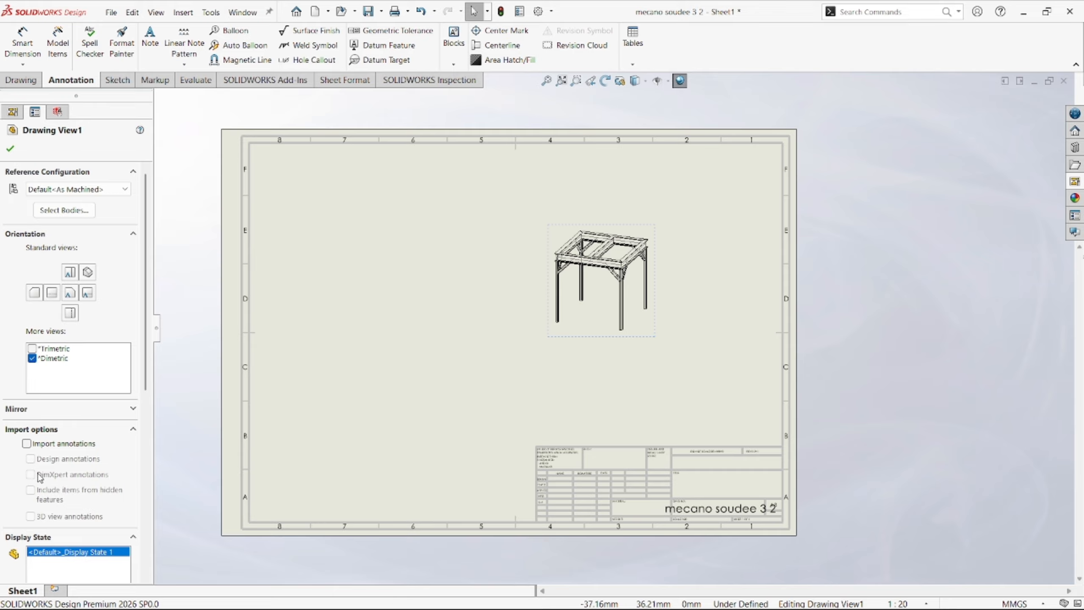
pyautogui.scroll(-8, 115, 512)
pyautogui.scroll(8, 96, 456)
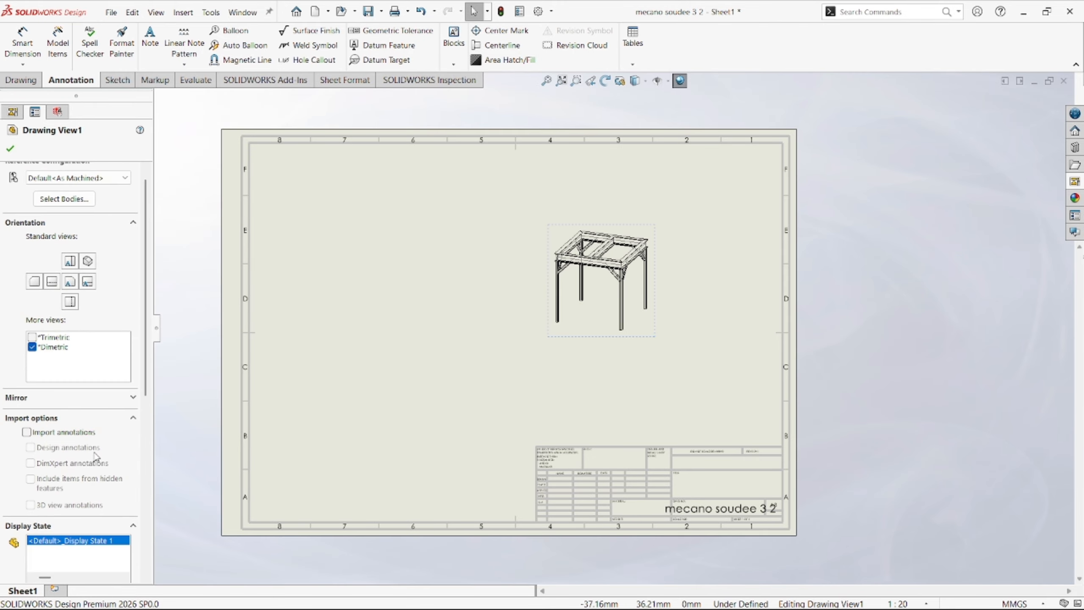
pyautogui.scroll(-8, 53, 558)
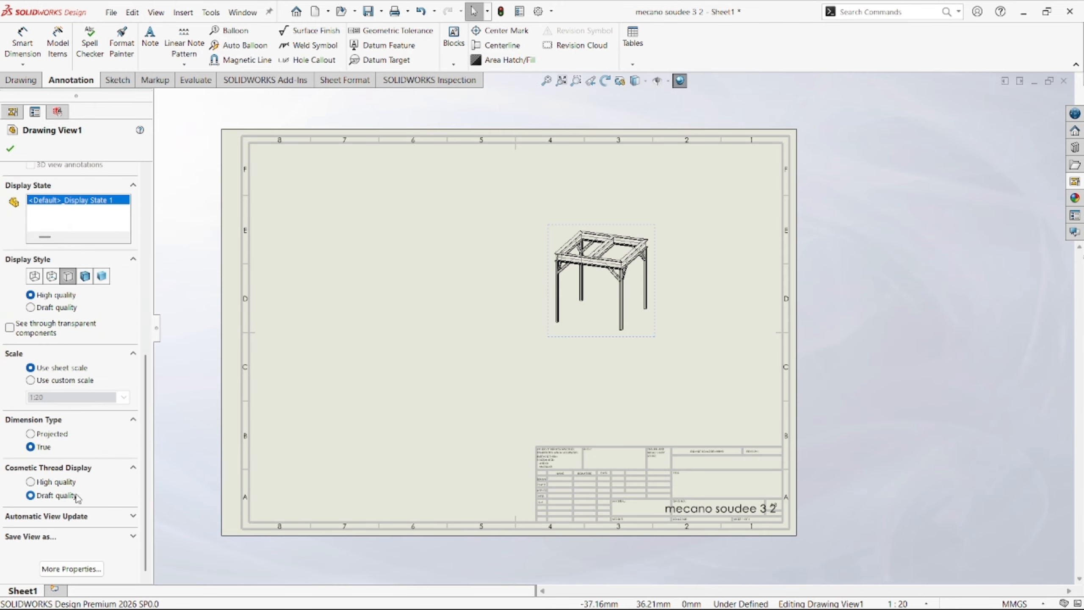
pyautogui.click(31, 380)
pyautogui.click(54, 397)
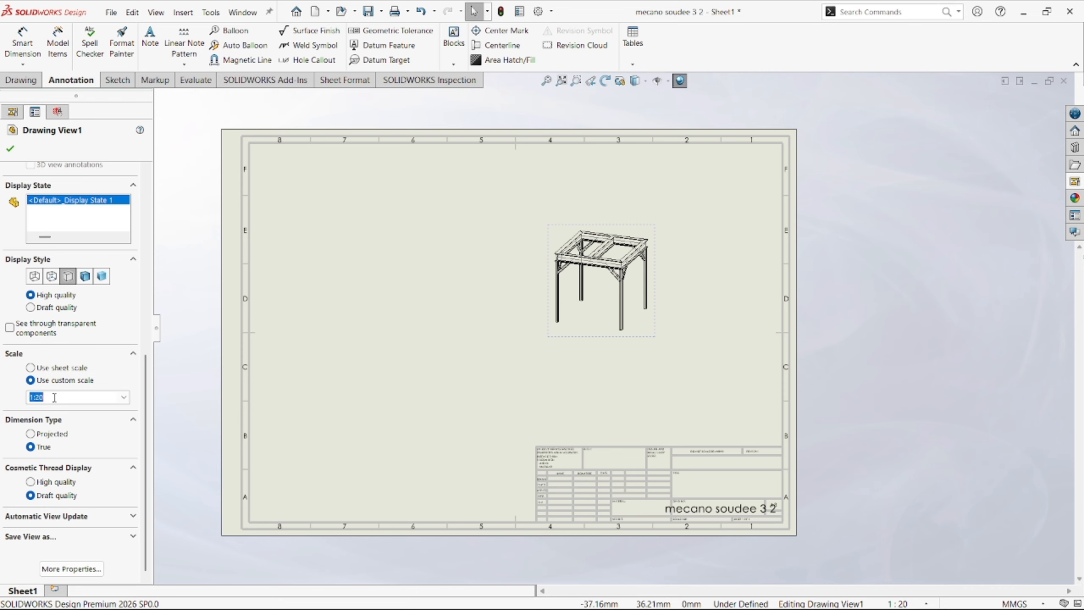
pyautogui.click(55, 397)
pyautogui.press('Return')
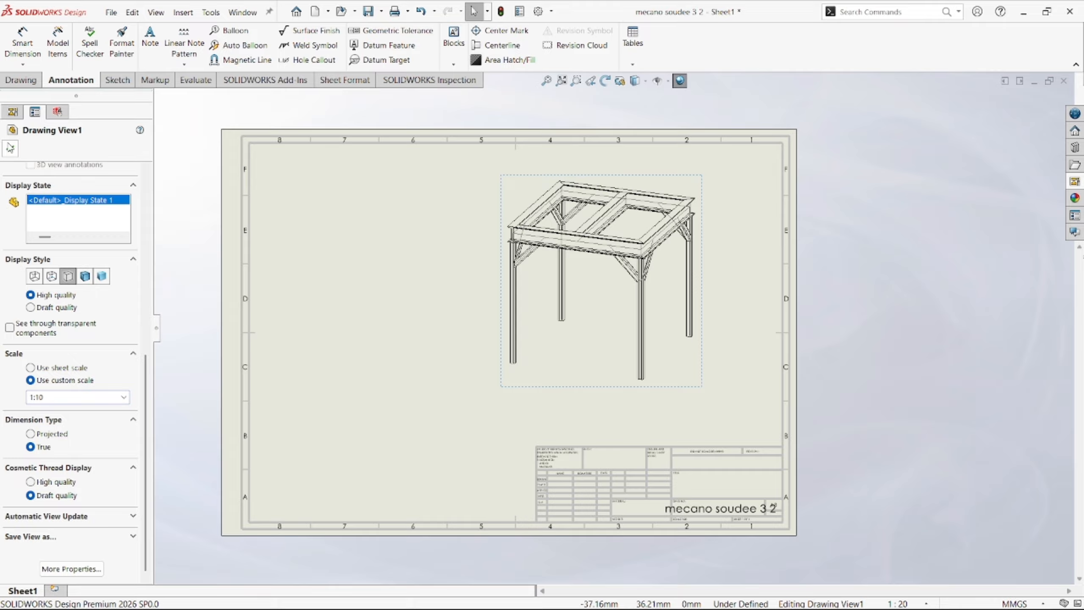
pyautogui.click(10, 148)
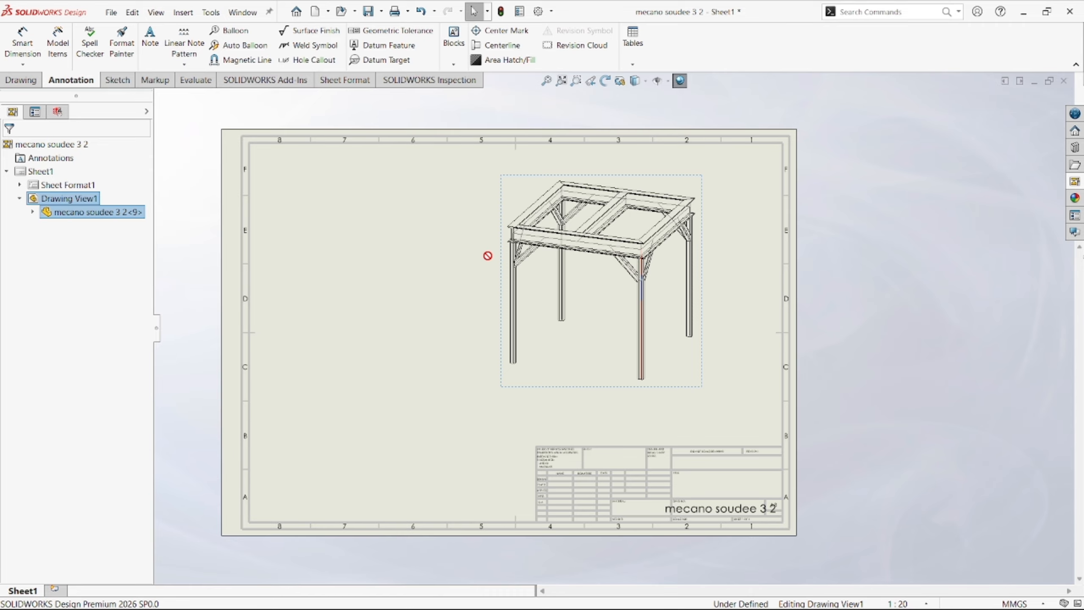
# Move the frame view to the upper-left area of the sheet and enable Import annotations for it.
pyautogui.moveTo(526, 389)
pyautogui.mouseDown()
pyautogui.moveTo(332, 343)
pyautogui.moveTo(288, 373)
pyautogui.mouseUp()
pyautogui.scroll(2, 436, 346)
pyautogui.scroll(-1, 633, 299)
pyautogui.scroll(-1, 633, 301)
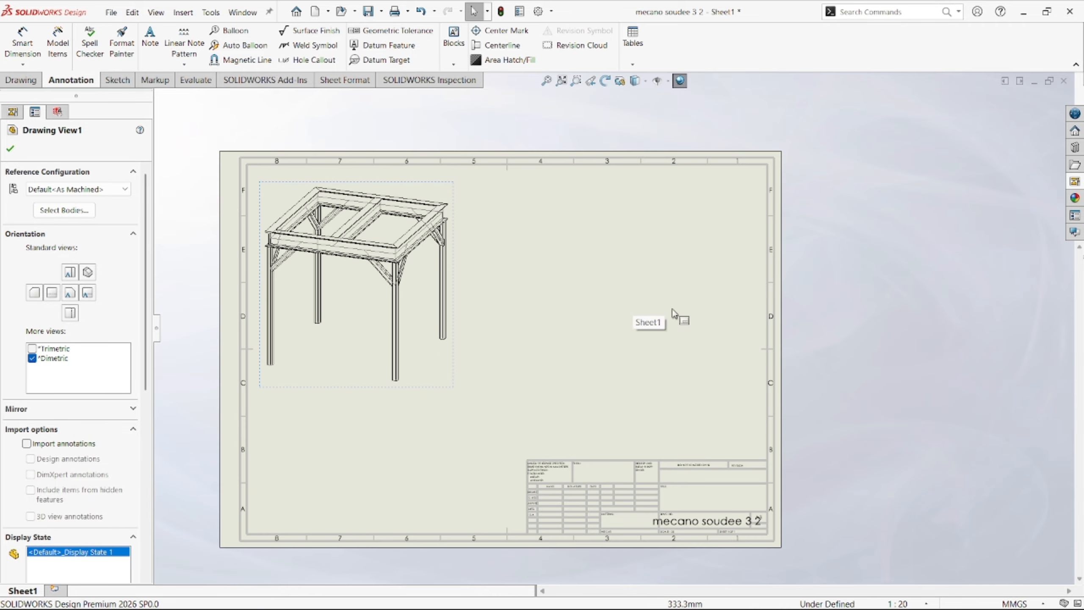
pyautogui.scroll(-1, 631, 296)
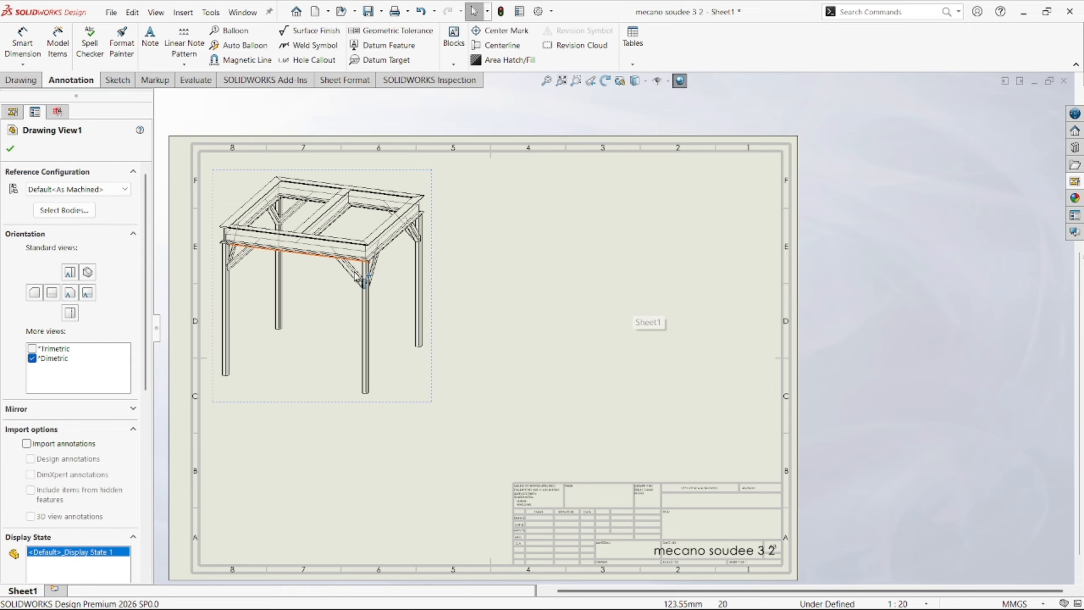
pyautogui.click(27, 444)
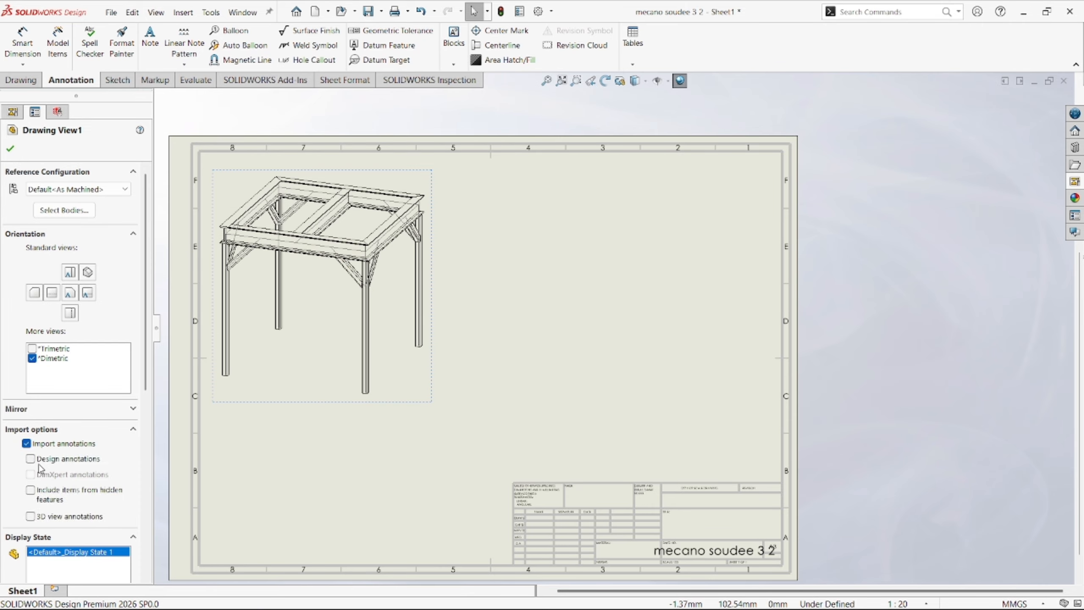
pyautogui.click(10, 149)
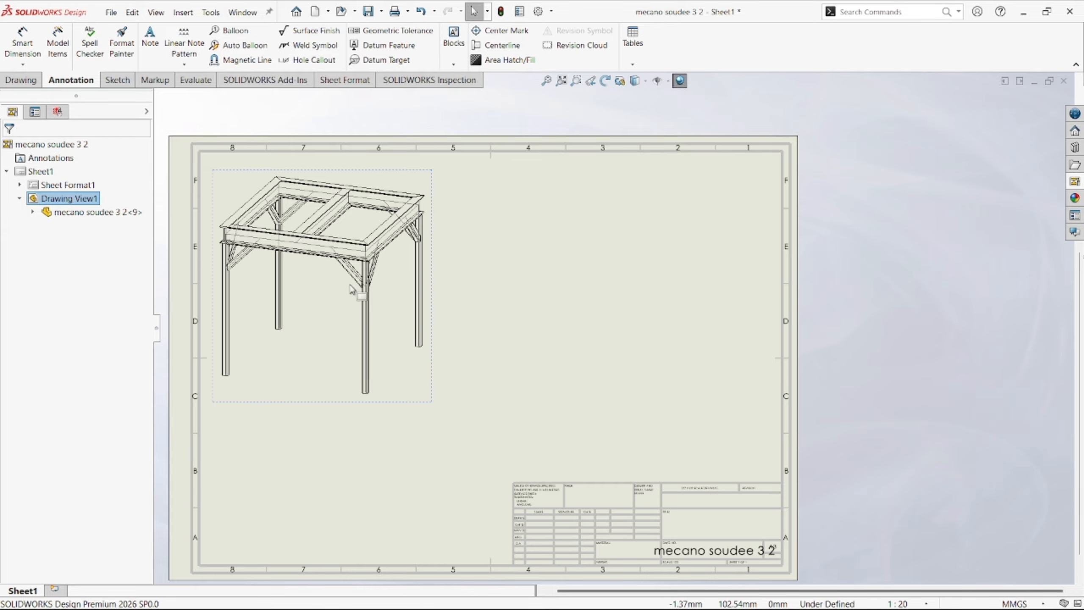
# Dimension the length of the front top beam in the dimetric view, placing the dimension below it between the legs.
pyautogui.scroll(-2, 351, 286)
pyautogui.scroll(3, 635, 300)
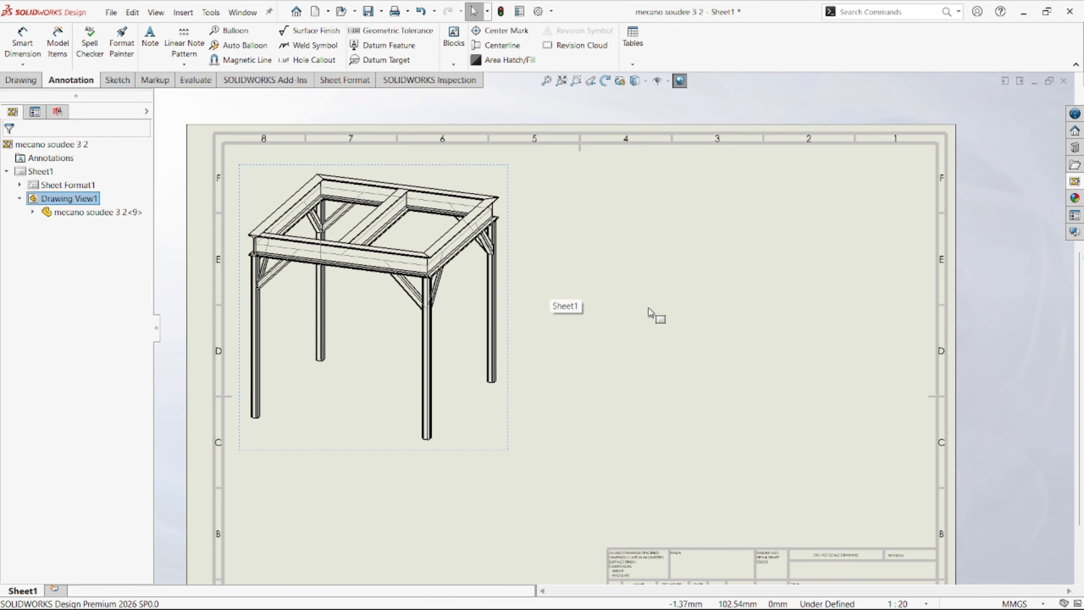
pyautogui.scroll(3, 601, 319)
pyautogui.scroll(-2, 691, 382)
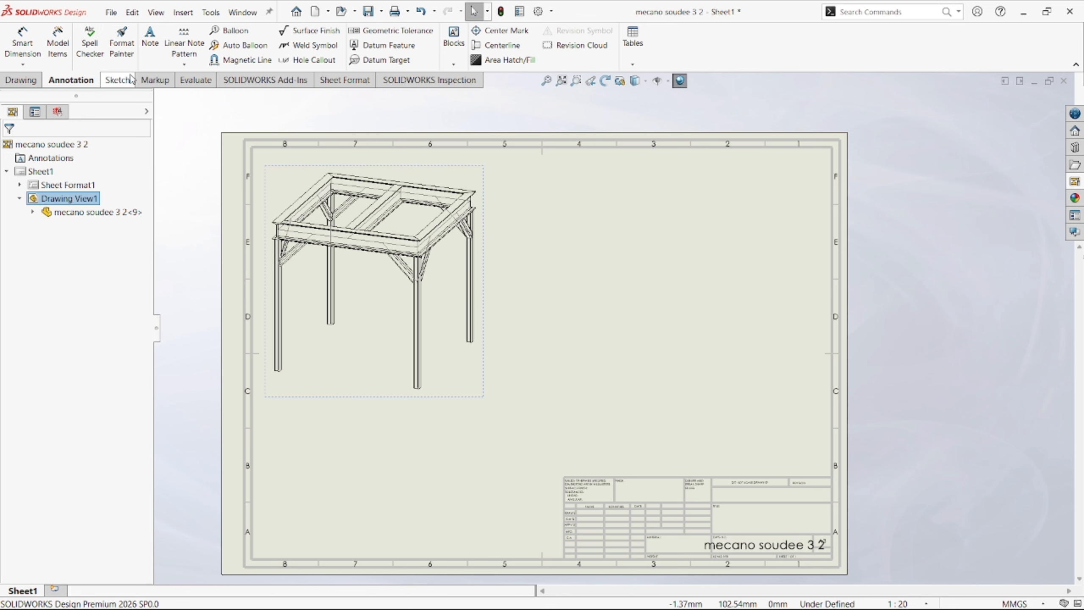
pyautogui.click(22, 42)
pyautogui.scroll(-2, 426, 324)
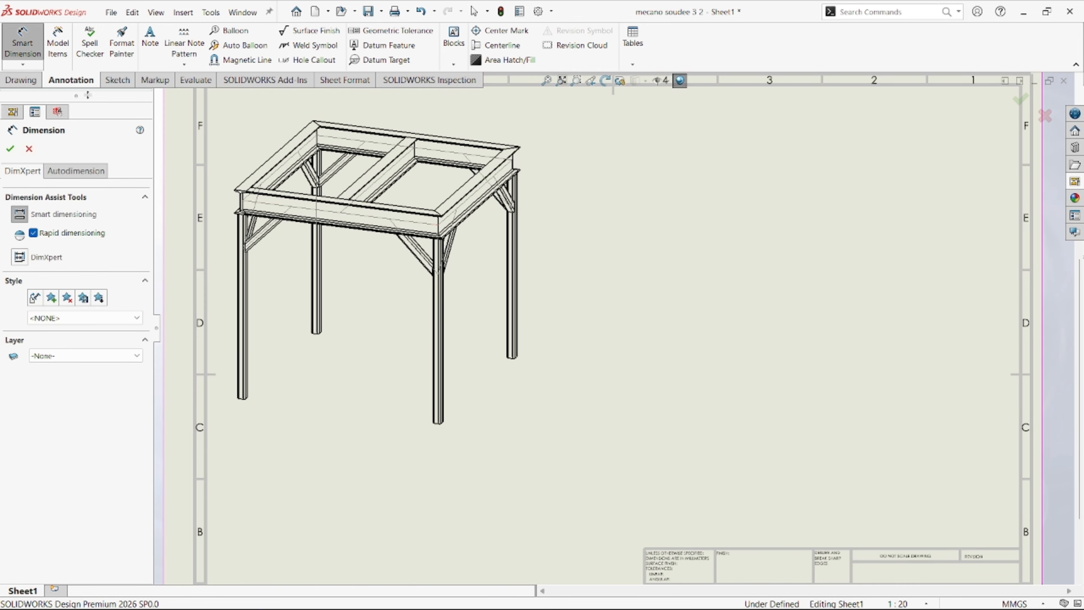
pyautogui.click(362, 218)
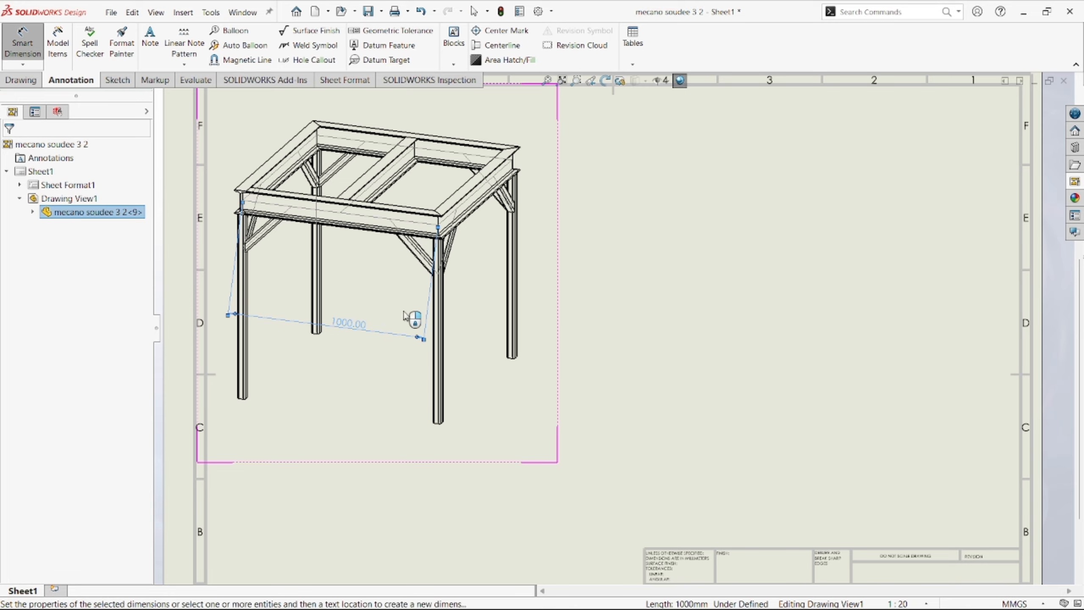
pyautogui.press('f')
pyautogui.scroll(-5, 495, 335)
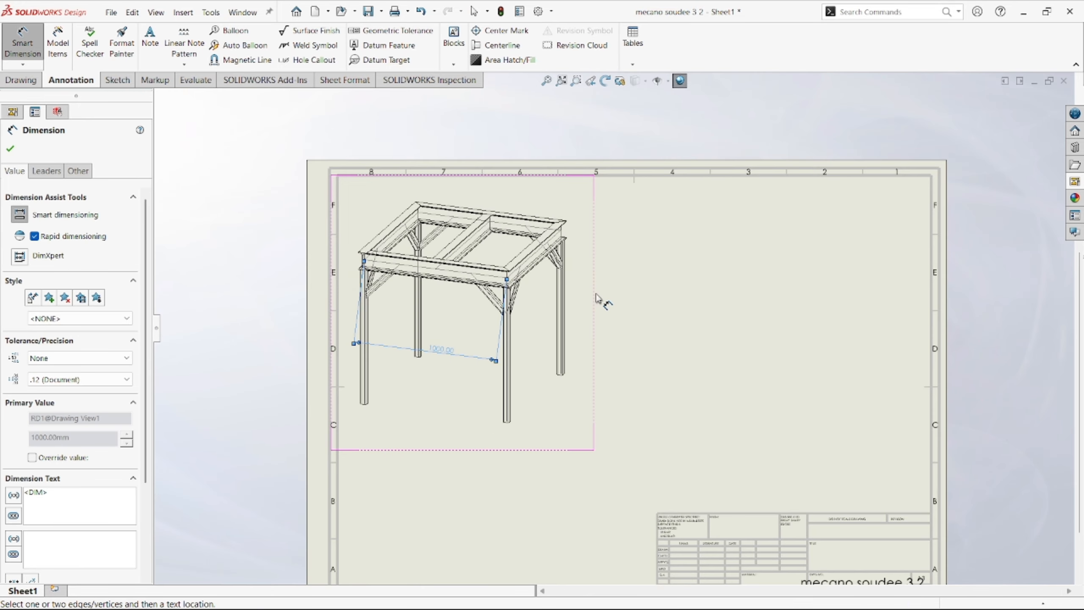
pyautogui.scroll(4, 621, 375)
pyautogui.scroll(-4, 641, 382)
pyautogui.scroll(4, 721, 399)
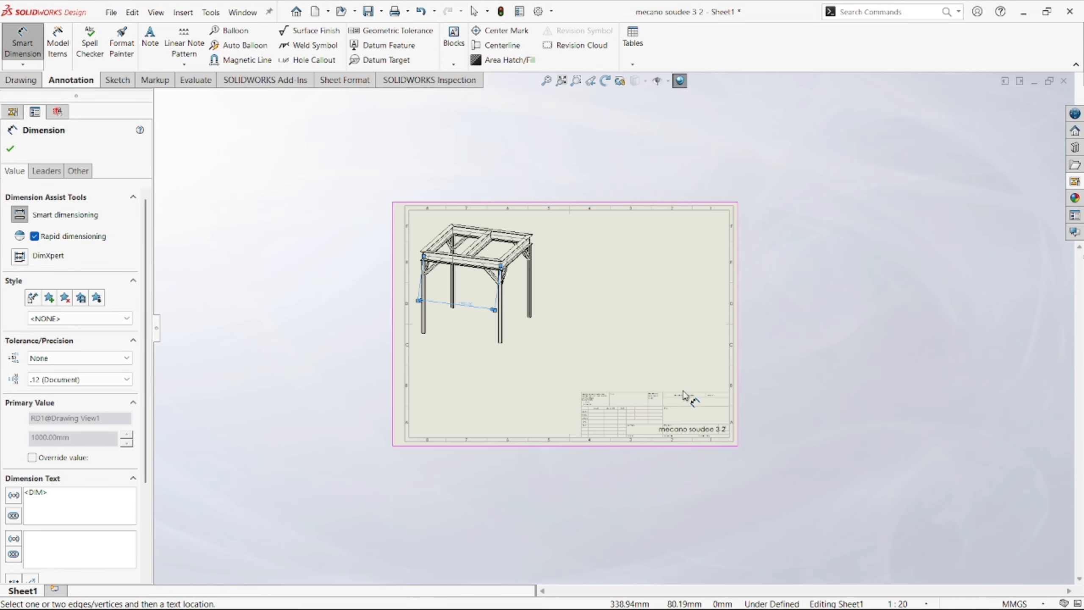
pyautogui.press('Escape')
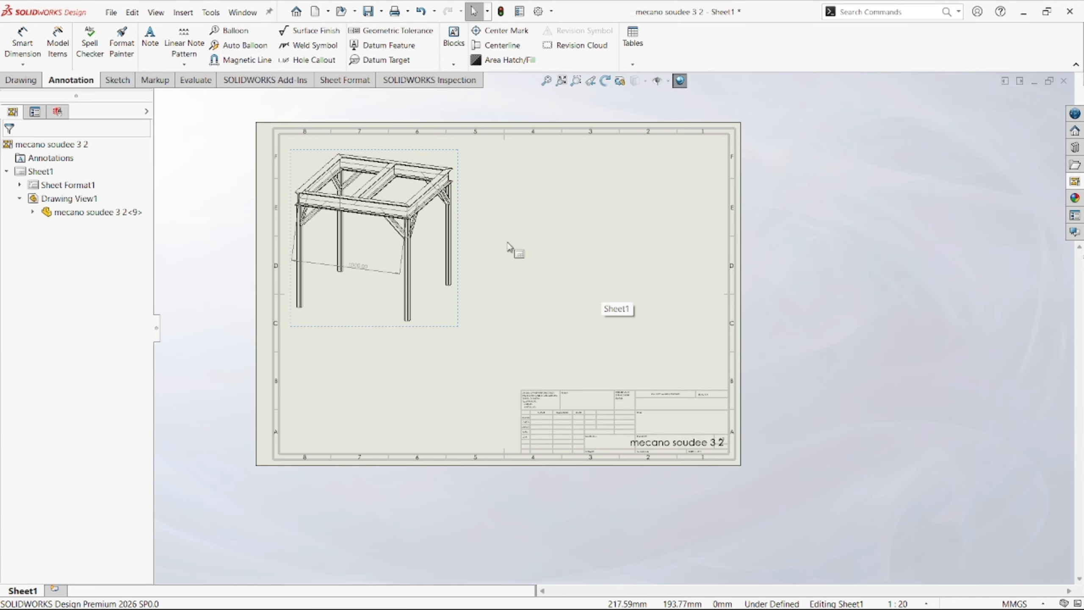
# Through Auto Balloon on the frame view, insert a weldment cut list for Default<As Welded> and place it beside the view.
pyautogui.scroll(-2, 513, 248)
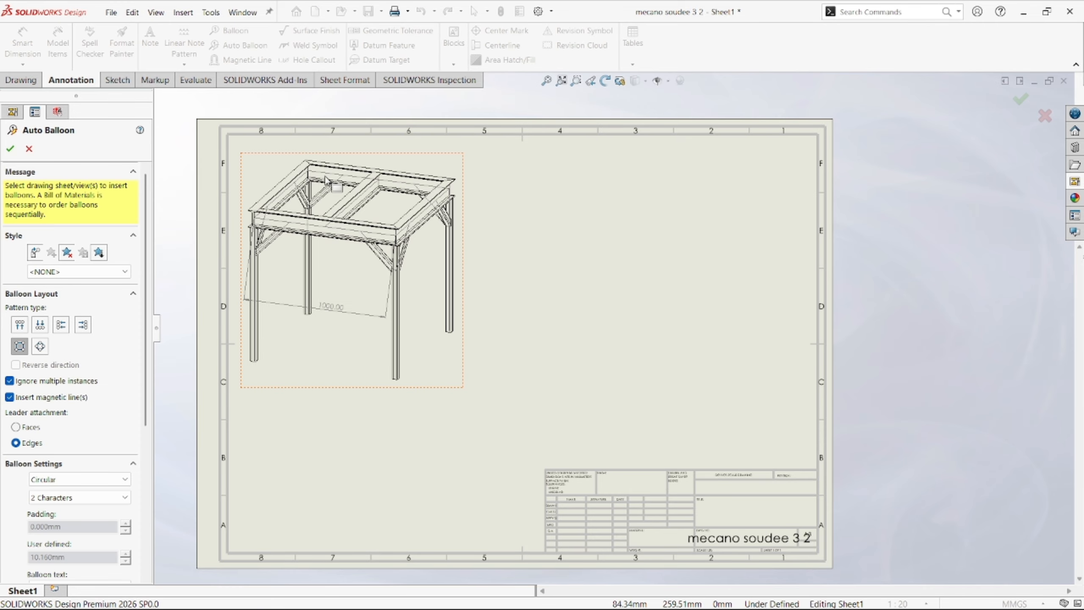
pyautogui.click(396, 236)
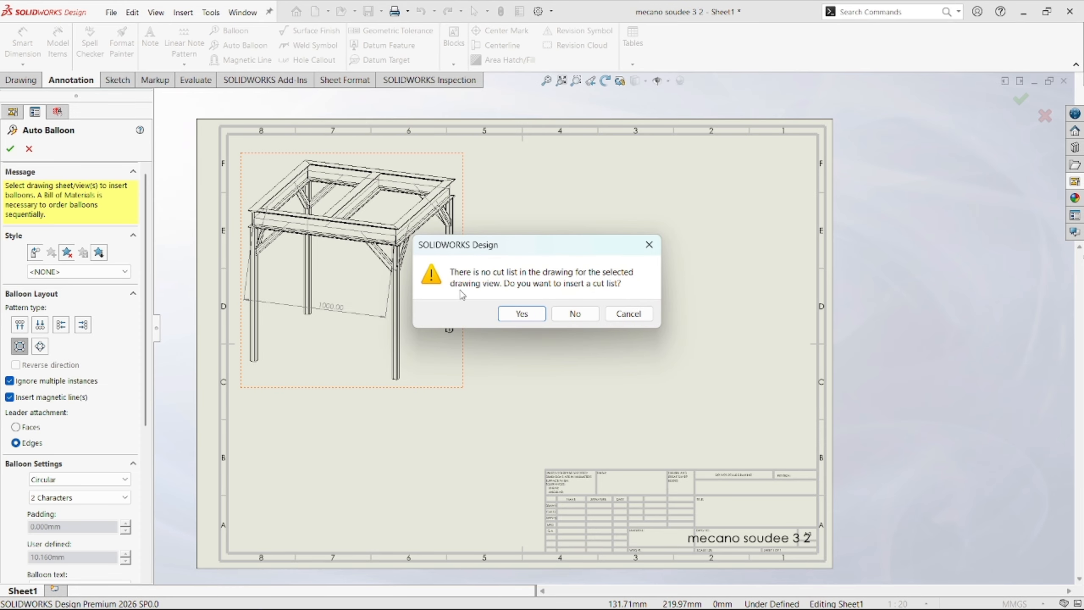
pyautogui.click(525, 318)
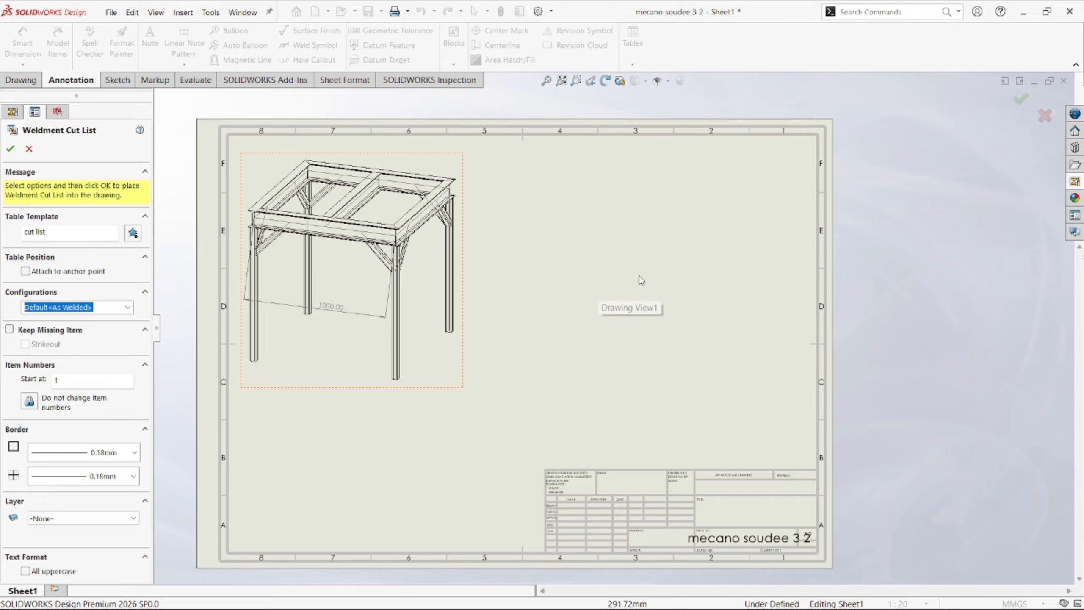
pyautogui.press('Return')
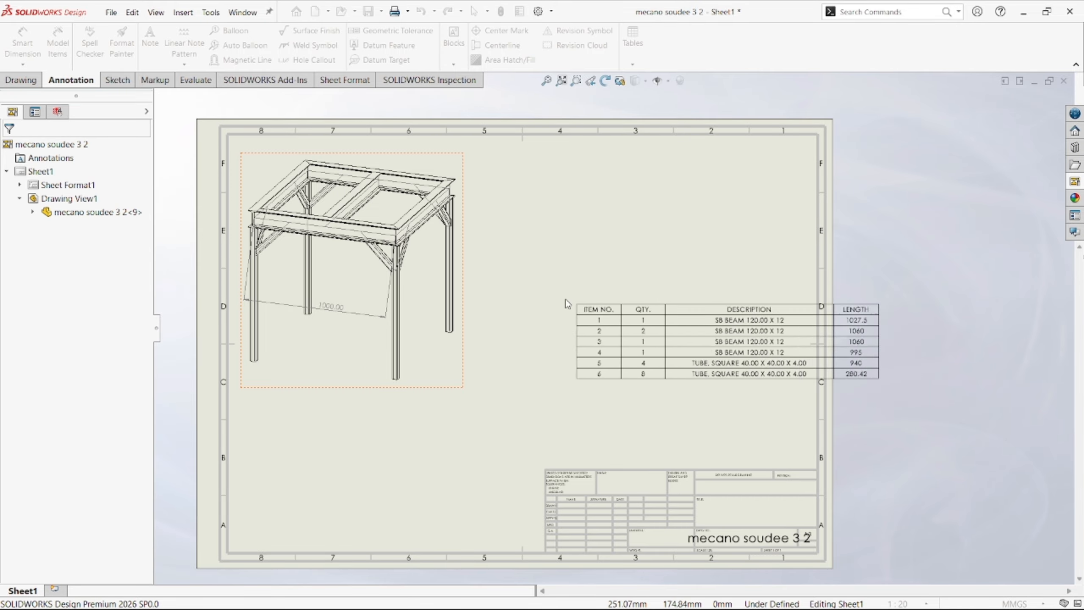
pyautogui.click(503, 194)
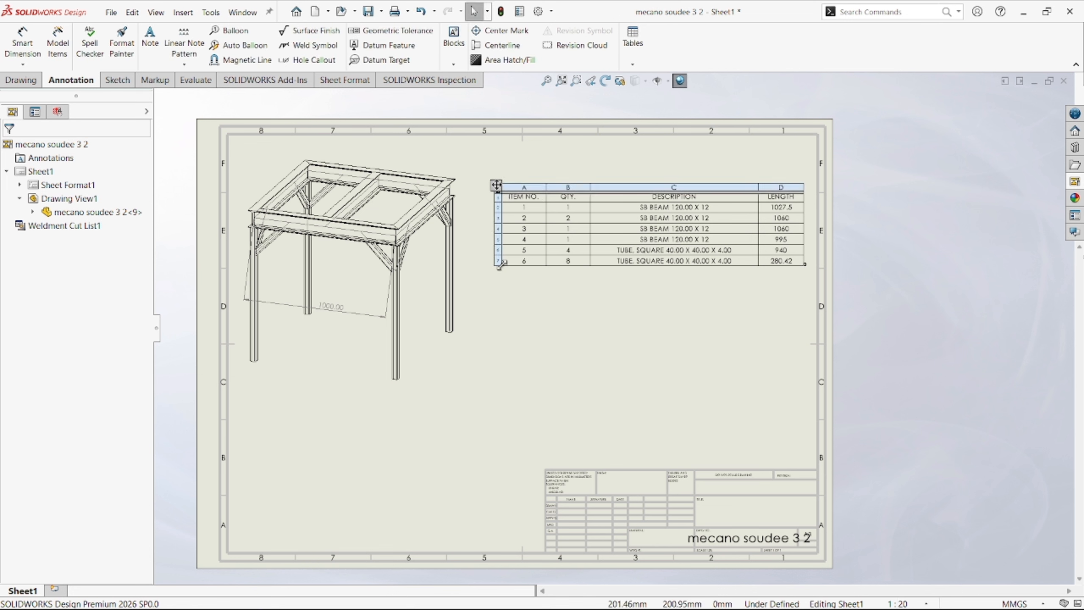
# Enlarge the weldment cut list table by stretching its lower-left corner down and outward.
pyautogui.moveTo(502, 264); pyautogui.dragTo(484, 335)
pyautogui.click(718, 205)
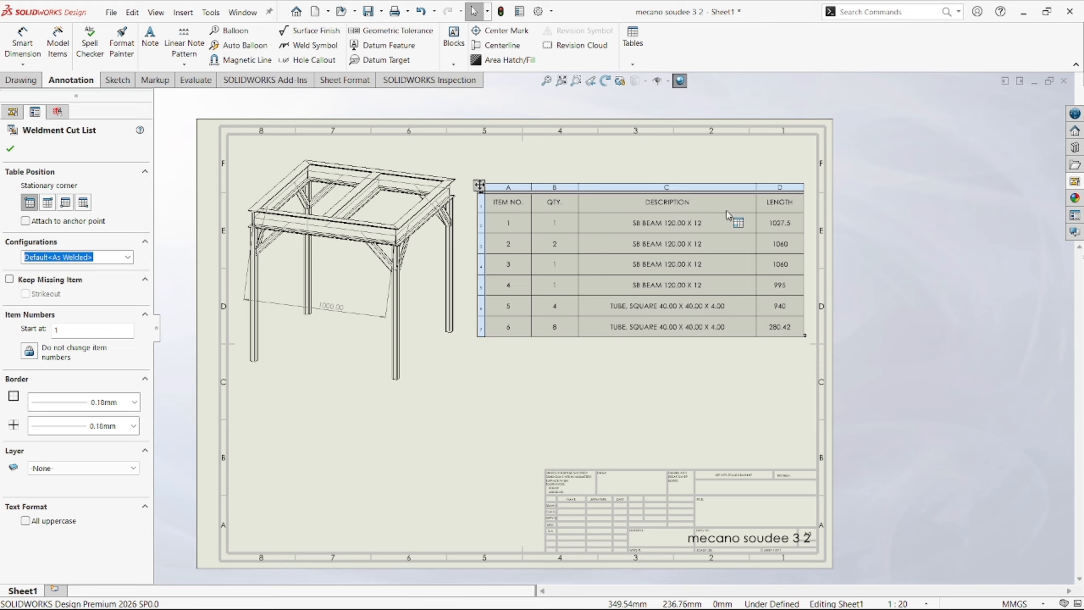
pyautogui.click(633, 60)
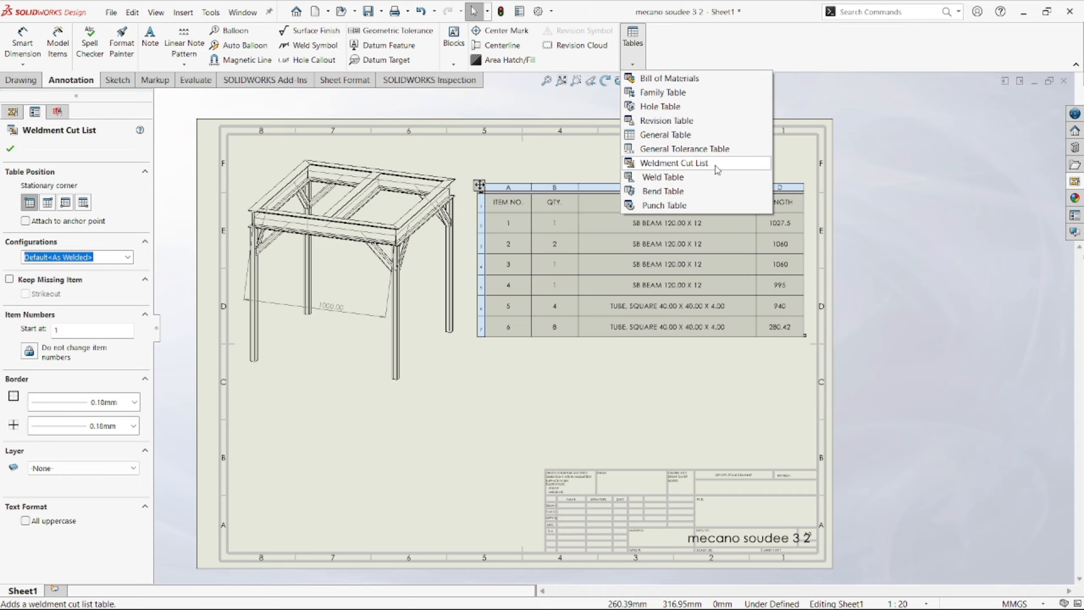
pyautogui.click(688, 380)
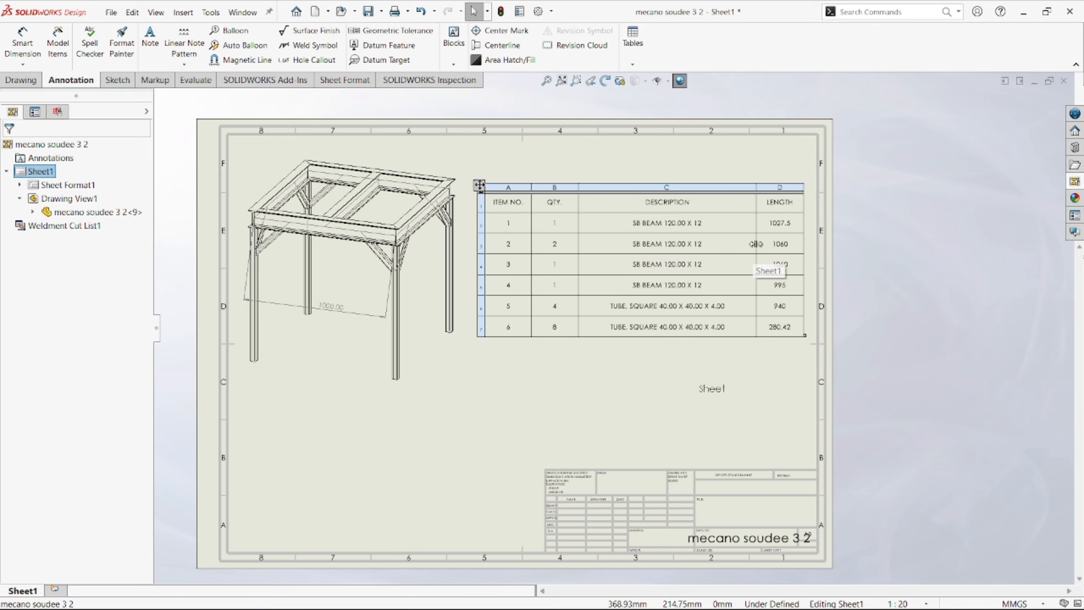
# Make all the text in the weldment cut list table bold.
pyautogui.click(479, 184)
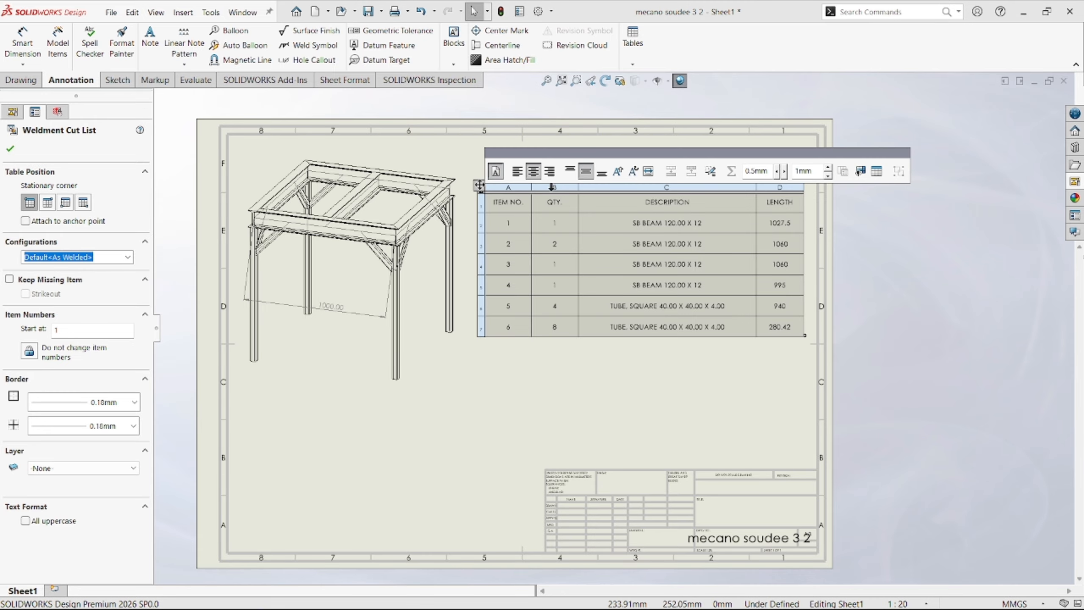
pyautogui.click(496, 171)
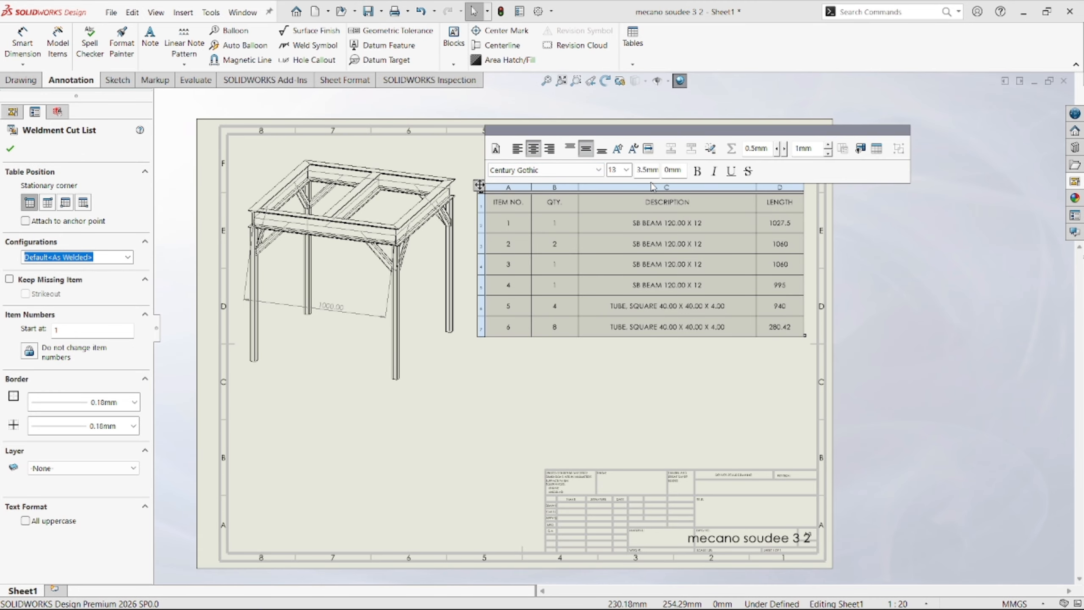
pyautogui.click(697, 171)
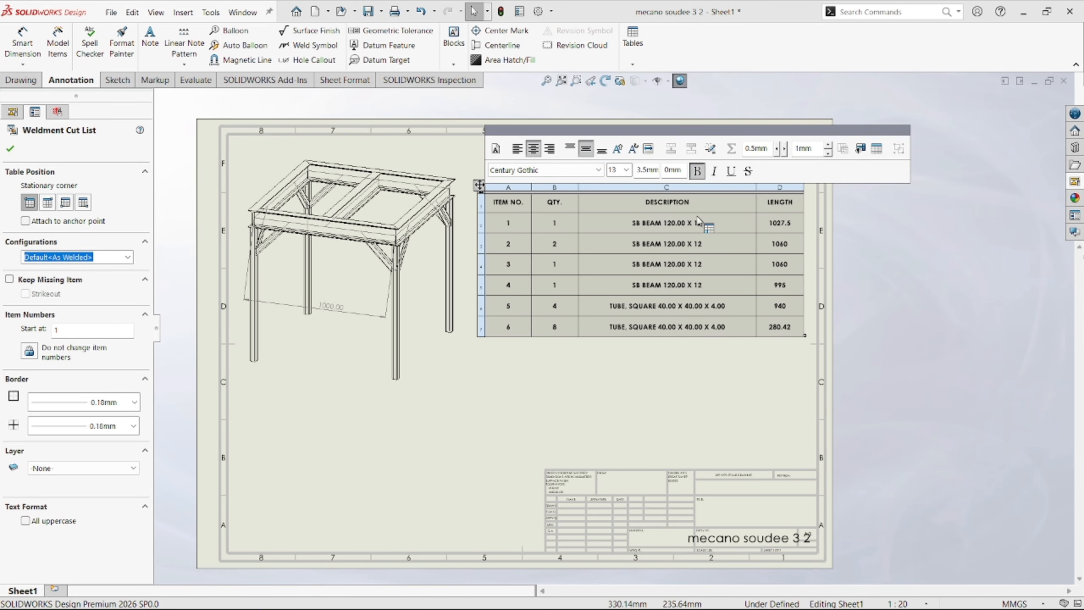
pyautogui.click(707, 374)
# Start Auto Balloon on the frame view and attach the balloon leaders to faces.
pyautogui.scroll(-3, 702, 250)
pyautogui.scroll(5, 697, 246)
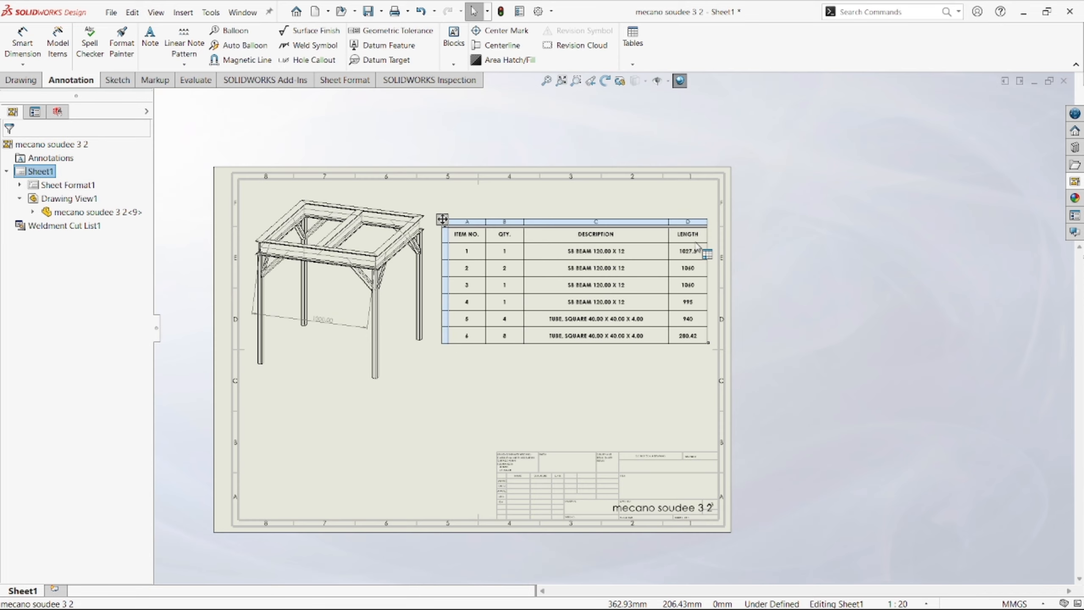
pyautogui.scroll(-3, 692, 249)
pyautogui.scroll(5, 520, 380)
pyautogui.scroll(-3, 470, 299)
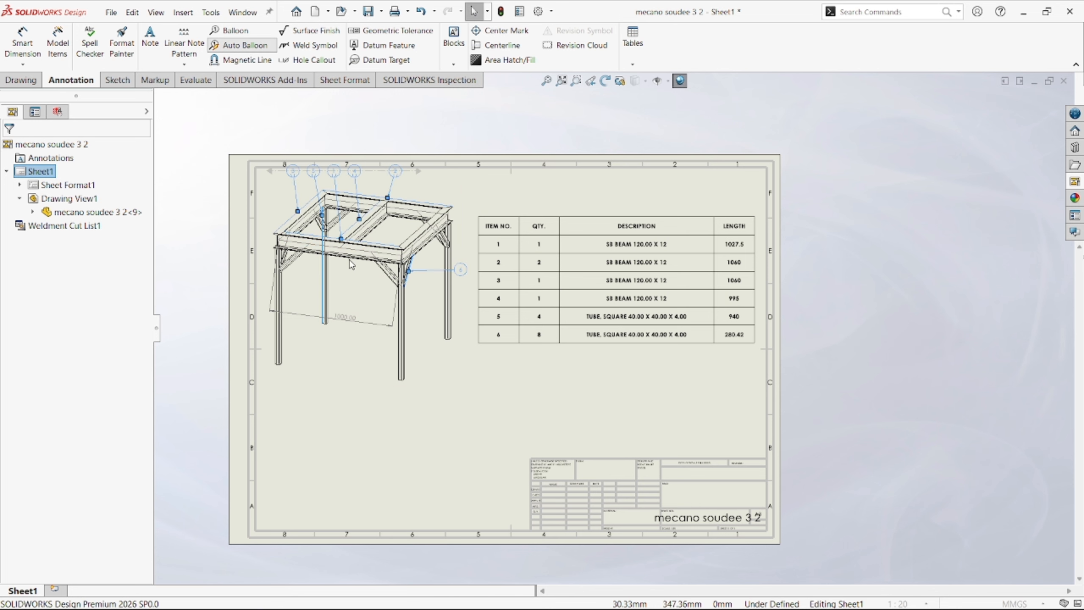
pyautogui.scroll(-2, 424, 229)
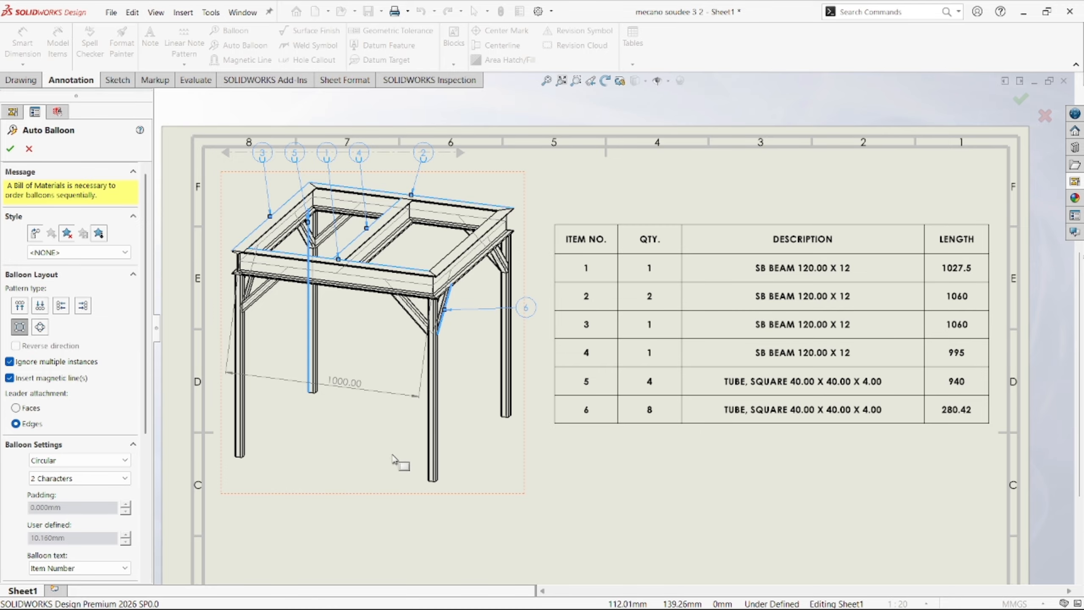
pyautogui.click(16, 408)
pyautogui.scroll(5, 430, 316)
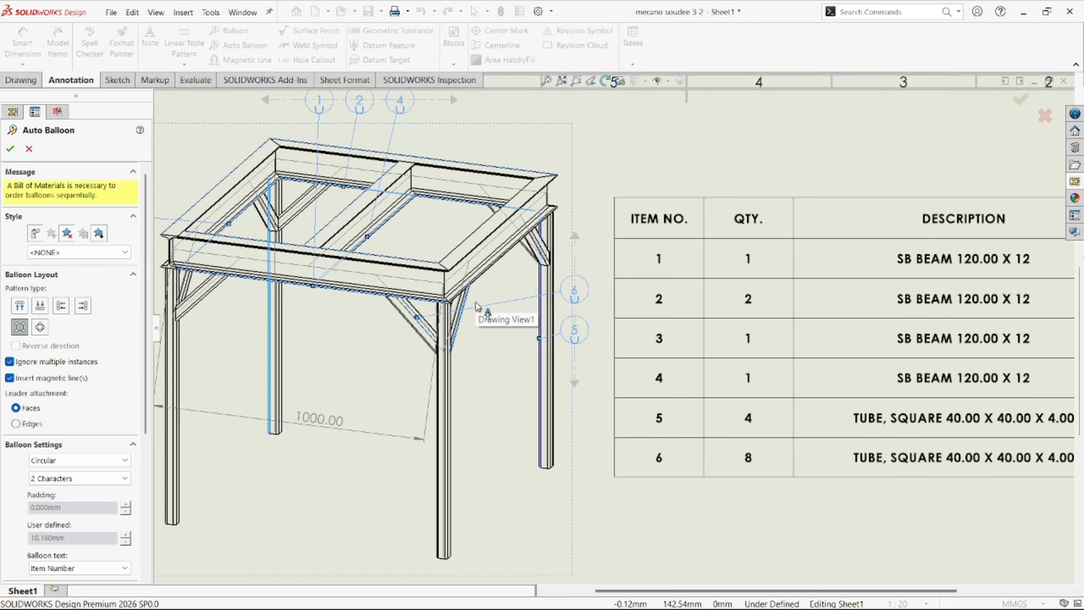
pyautogui.scroll(-3, 433, 328)
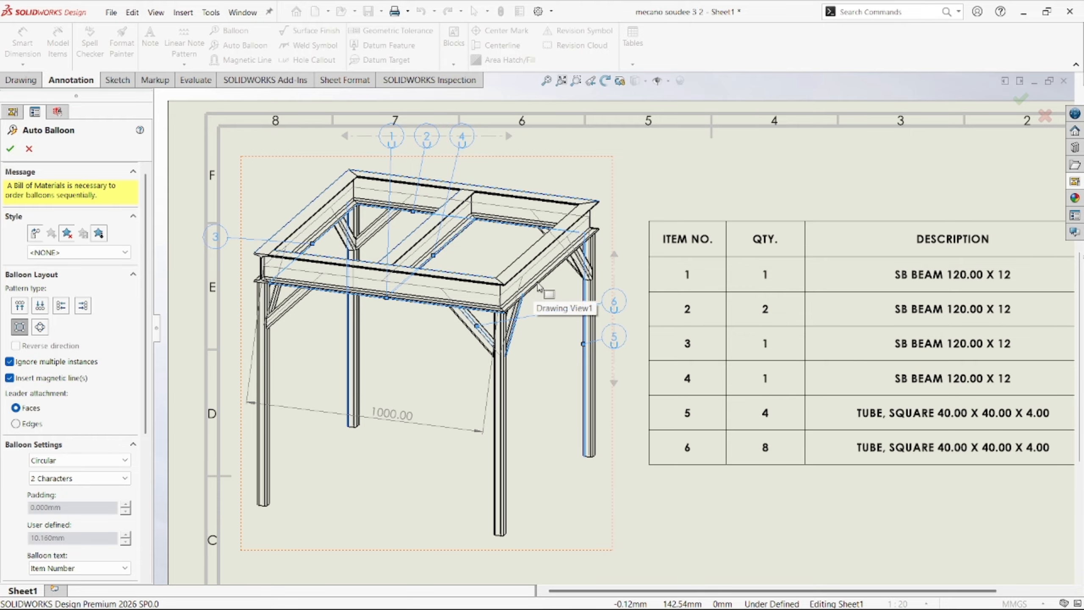
# Turn off ignoring of multiple instances so every frame member gets a balloon, and accept the auto balloons.
pyautogui.click(10, 362)
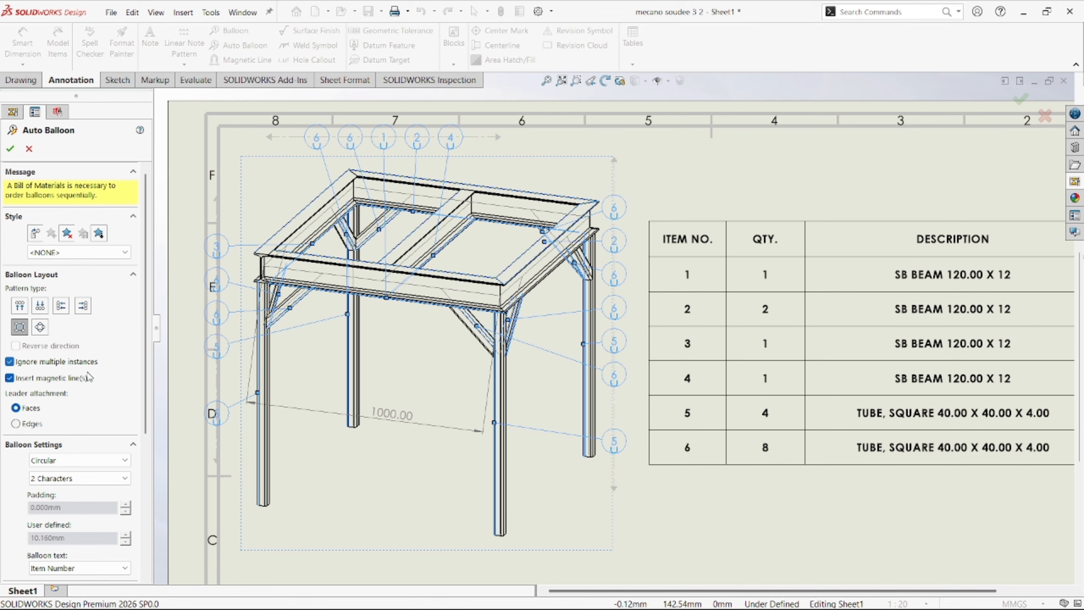
pyautogui.scroll(5, 678, 329)
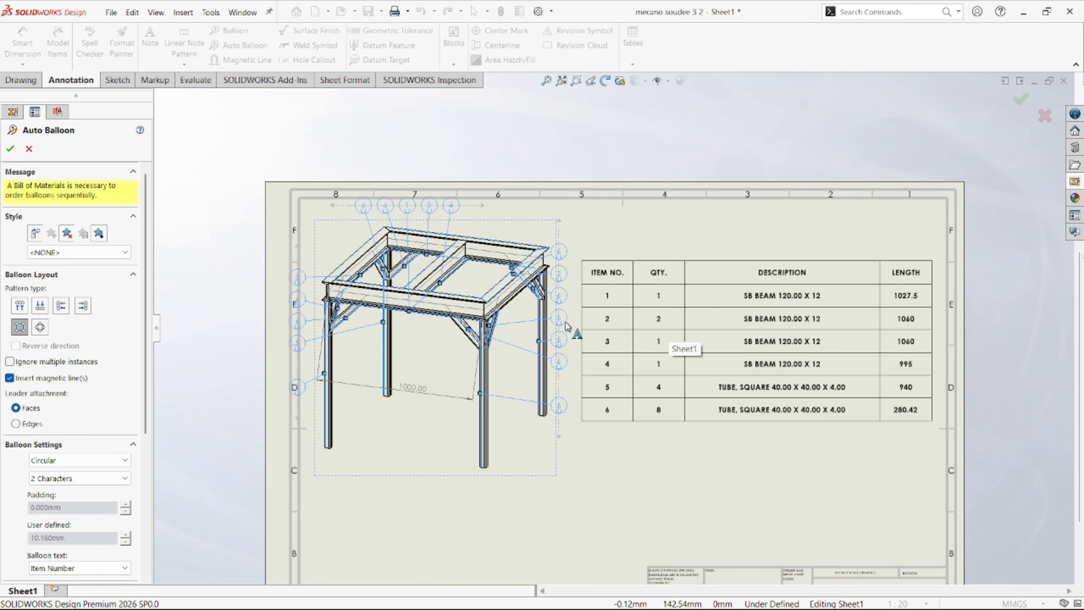
pyautogui.scroll(-4, 371, 337)
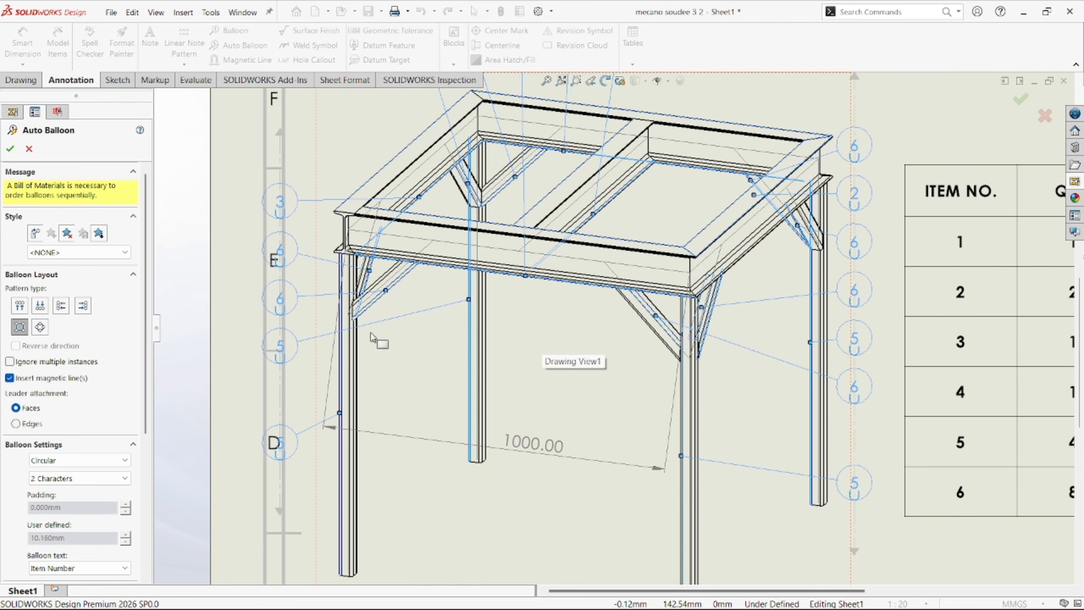
pyautogui.scroll(2, 566, 348)
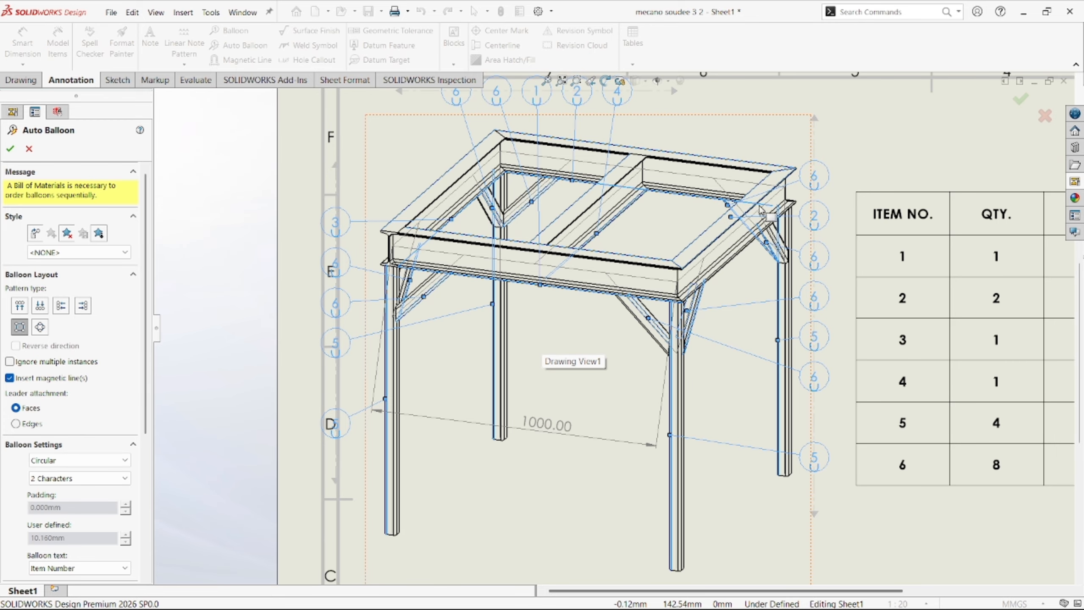
pyautogui.scroll(4, 790, 225)
pyautogui.scroll(-2, 612, 264)
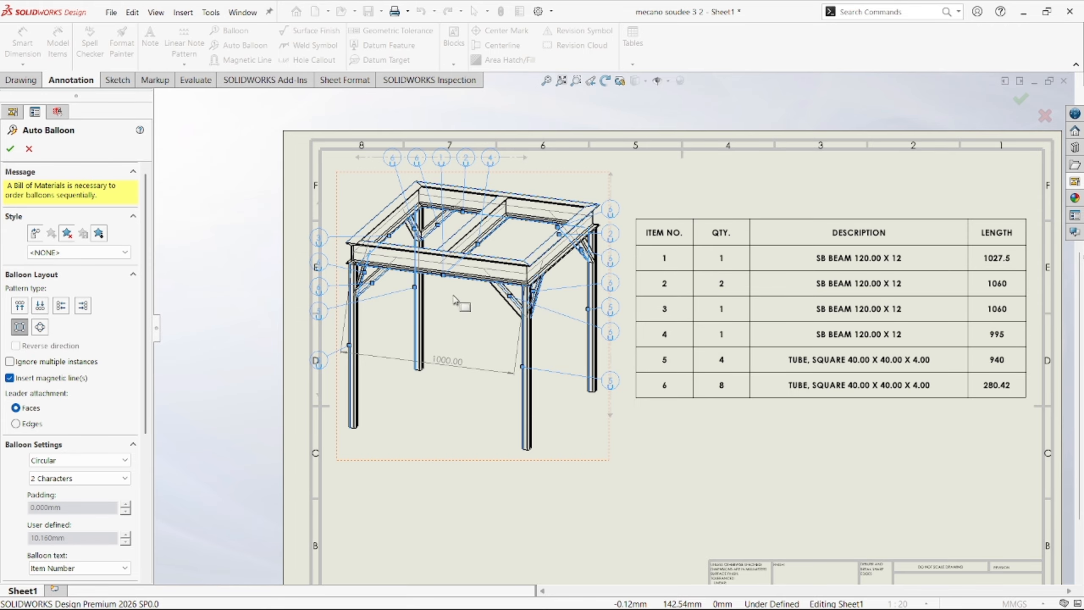
pyautogui.click(10, 149)
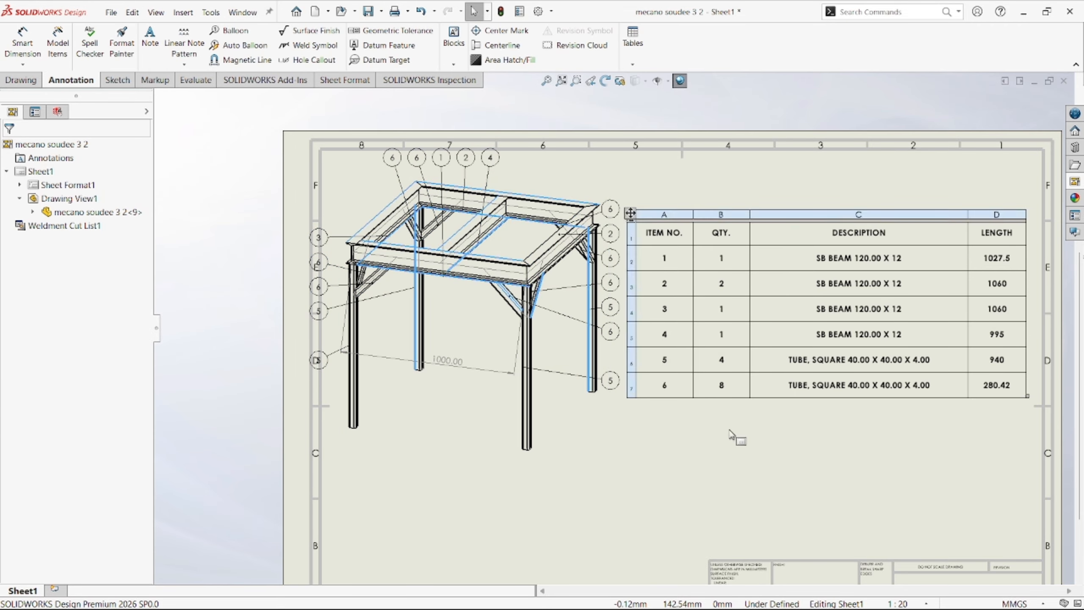
# Set the cut list's QTY. column to the QUANTITY cut list item property and narrow the DESCRIPTION column.
pyautogui.scroll(3, 803, 455)
pyautogui.scroll(-3, 812, 421)
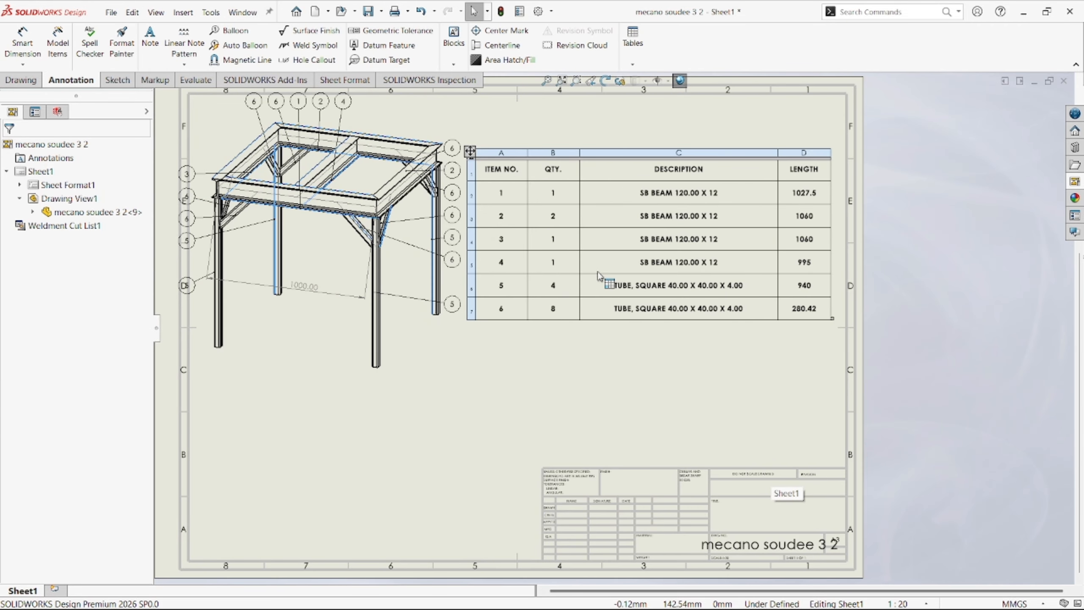
pyautogui.scroll(-2, 814, 175)
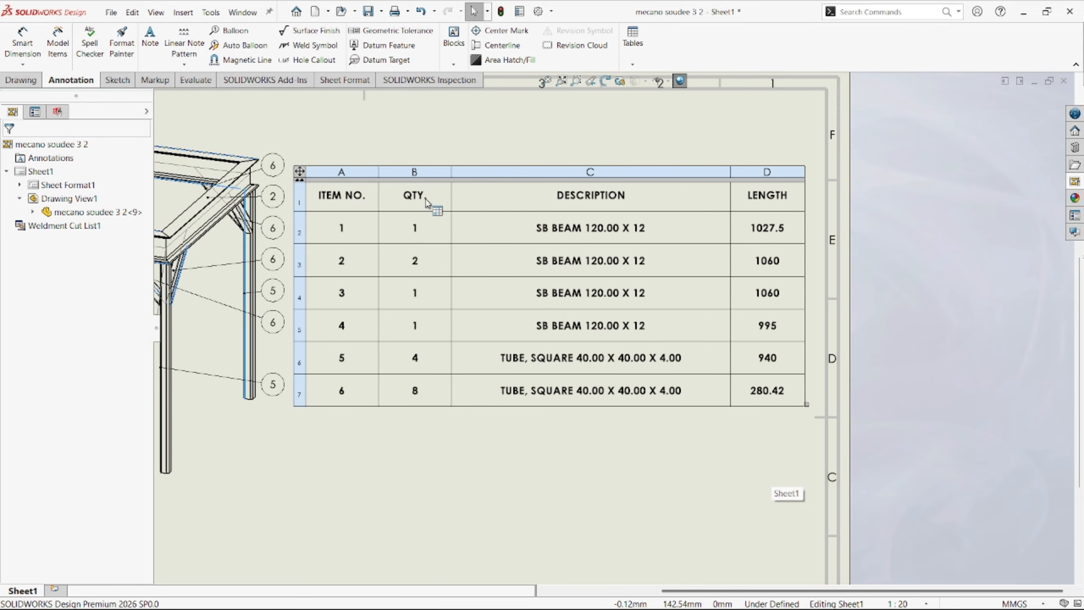
pyautogui.click(426, 169)
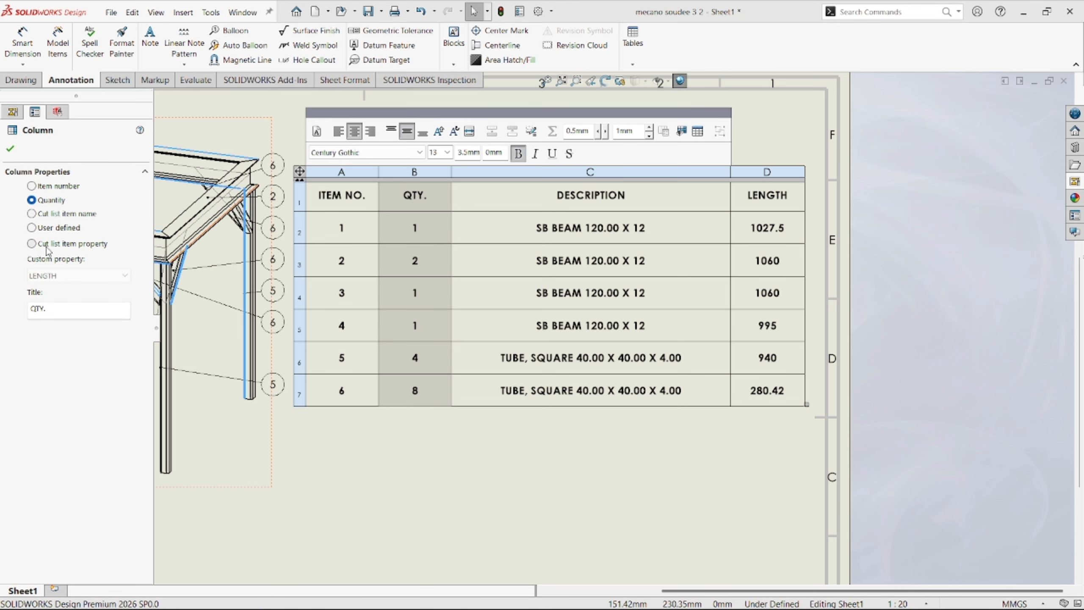
pyautogui.click(32, 243)
pyautogui.click(123, 276)
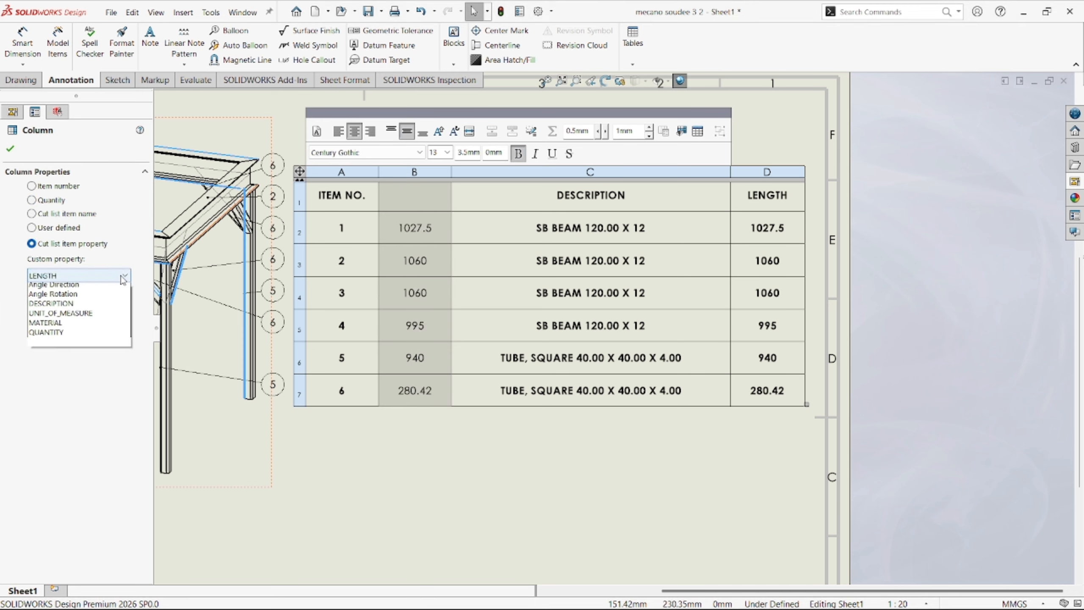
pyautogui.click(47, 364)
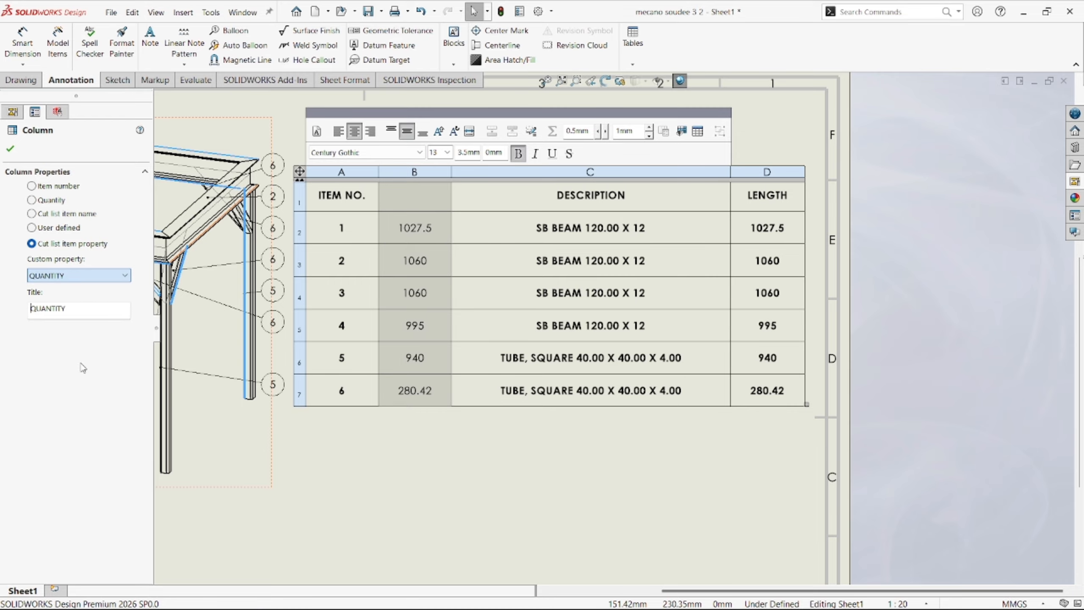
pyautogui.scroll(2, 648, 266)
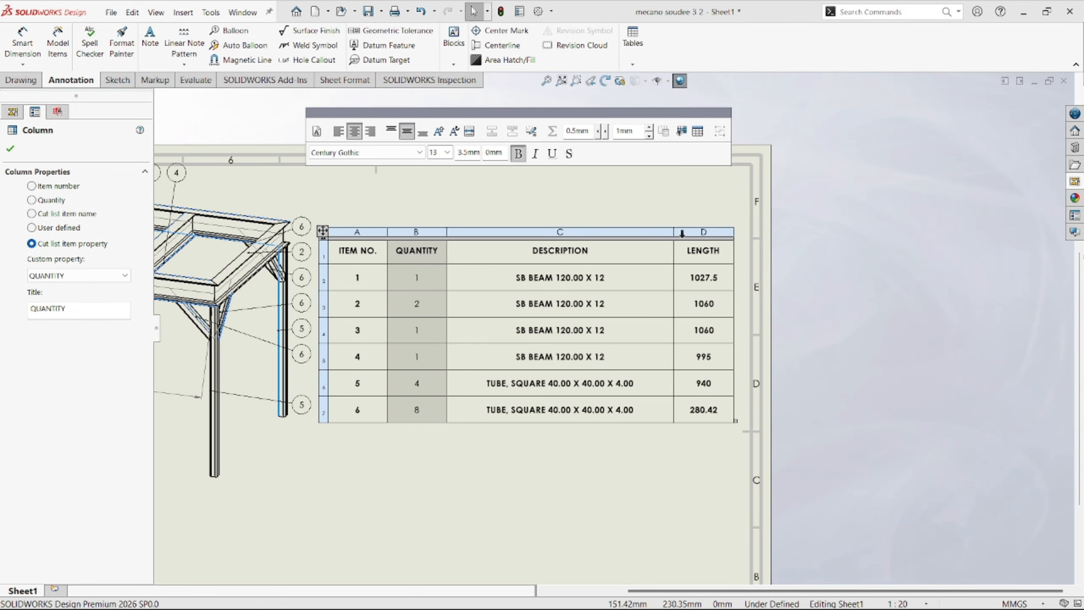
pyautogui.moveTo(673, 232); pyautogui.dragTo(623, 232)
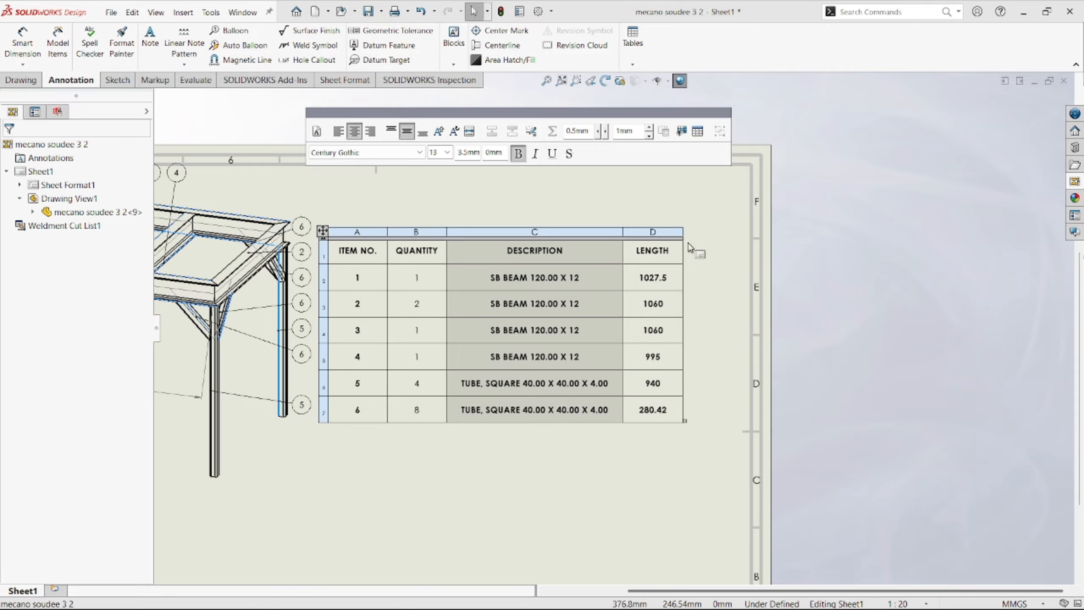
pyautogui.click(663, 232)
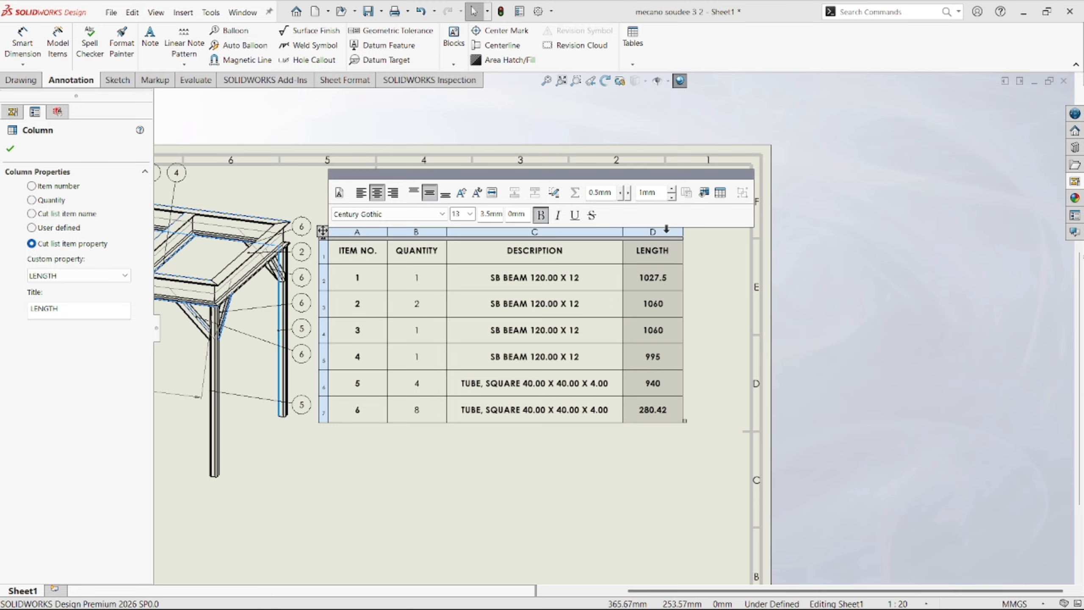
pyautogui.press('Escape')
pyautogui.rightClick(667, 234)
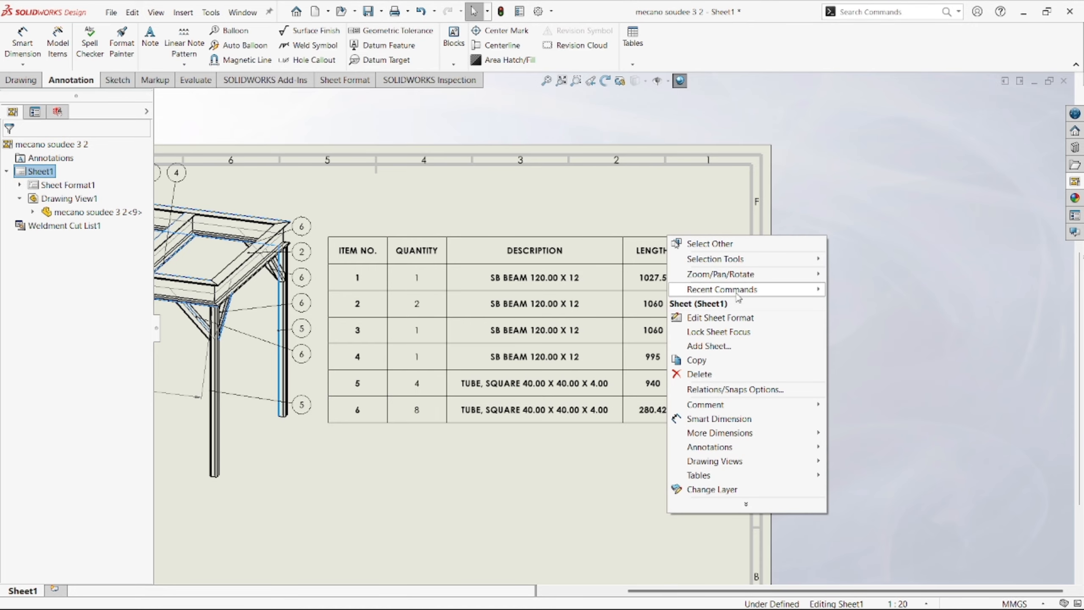
pyautogui.click(653, 259)
pyautogui.rightClick(651, 252)
pyautogui.click(724, 230)
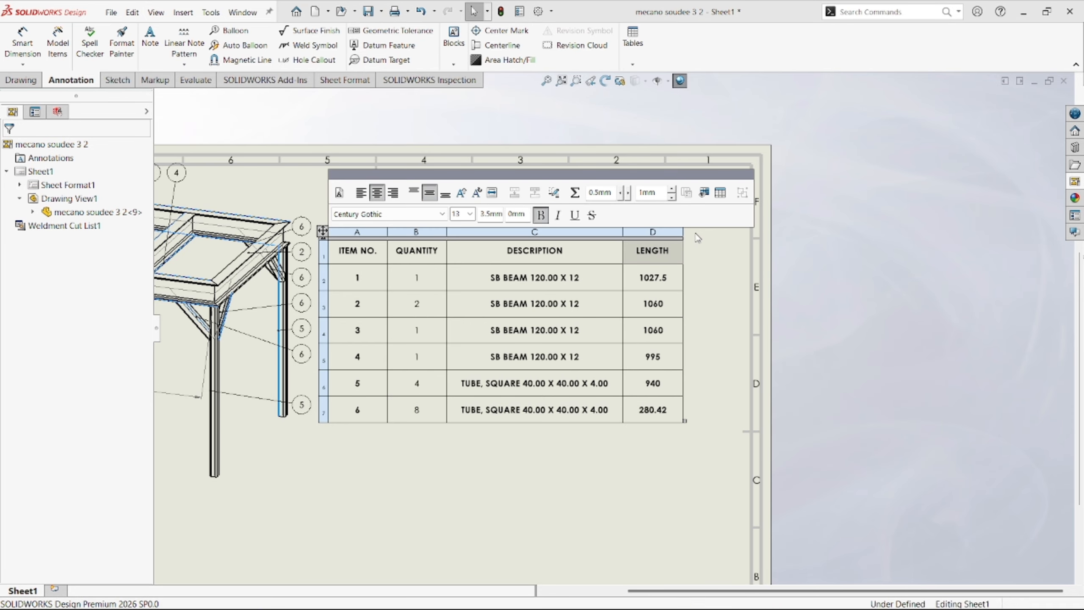
# Insert a new column to the right of the LENGTH column in the weldment cut list.
pyautogui.click(677, 232)
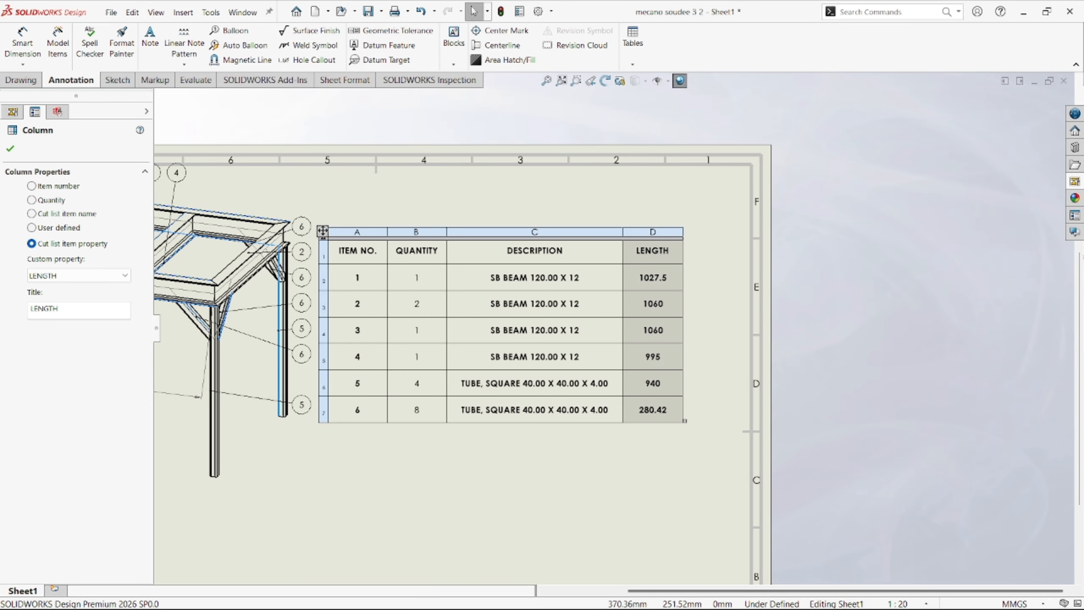
pyautogui.rightClick(670, 233)
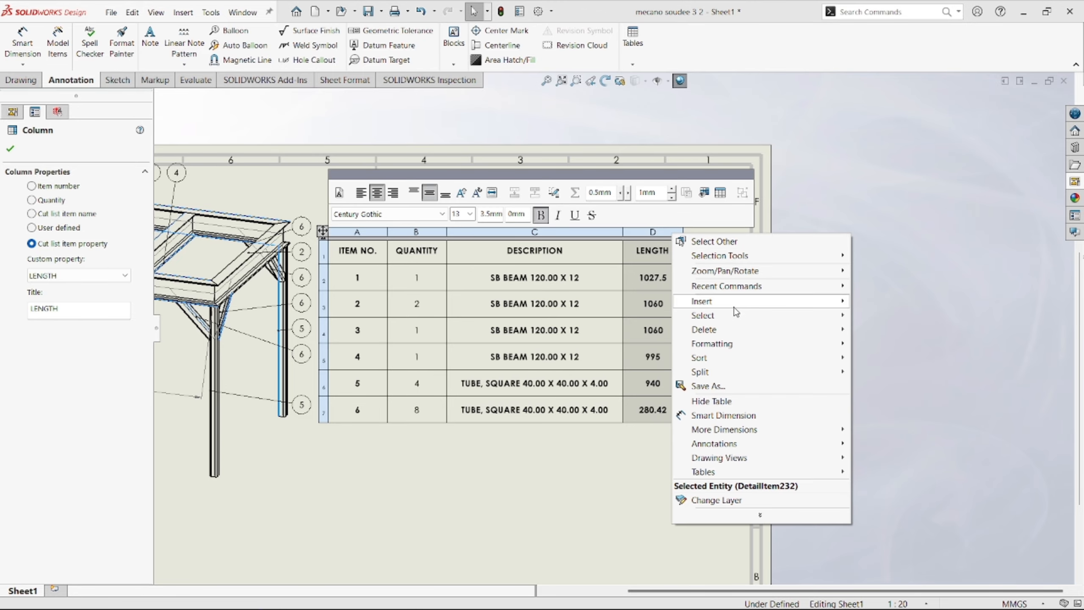
pyautogui.moveTo(735, 310)
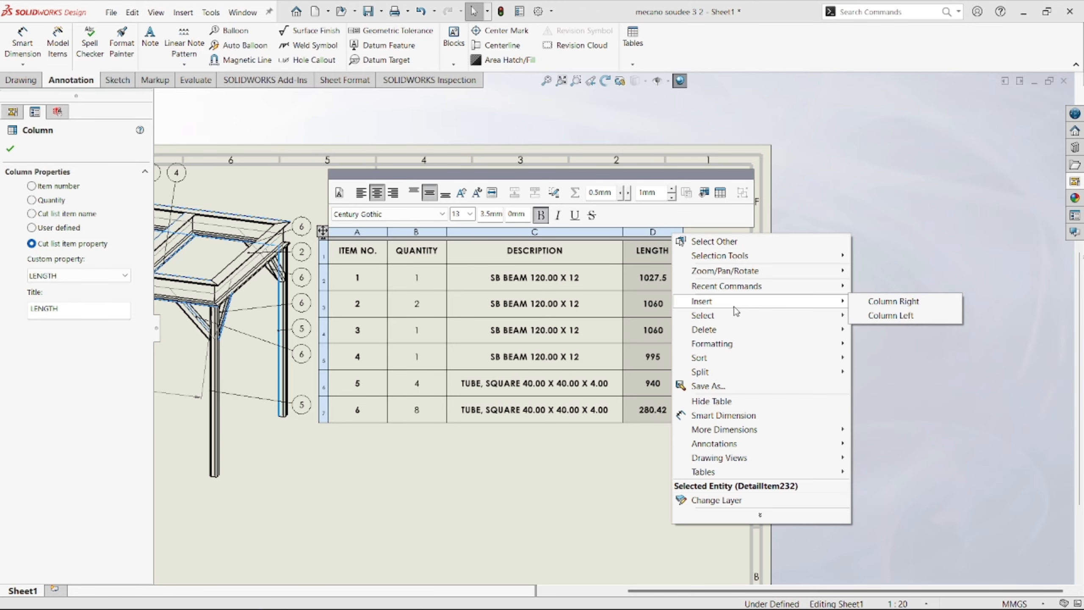
pyautogui.click(925, 307)
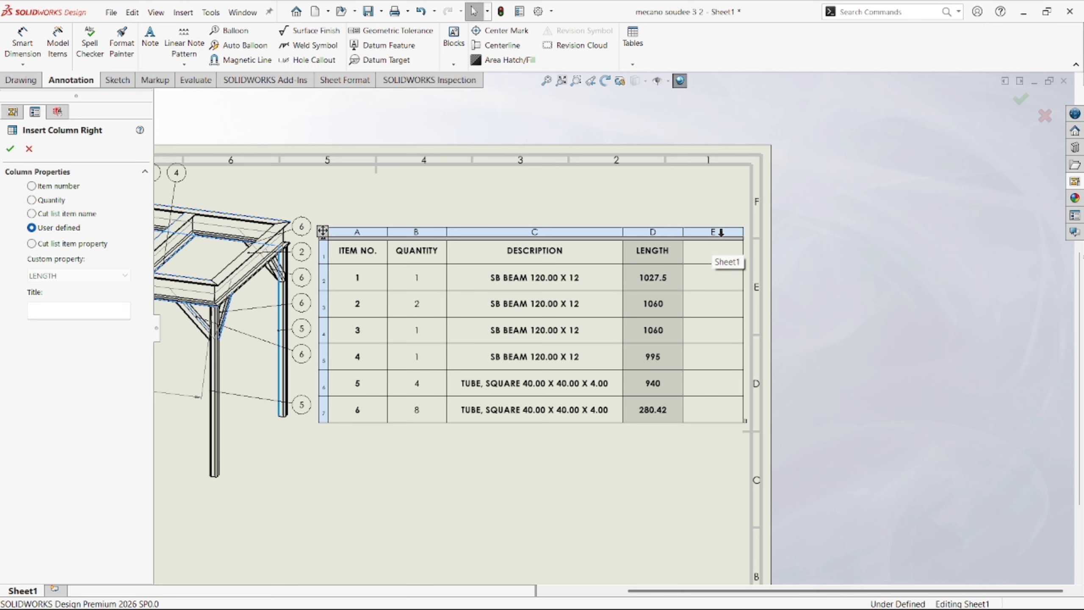
# Set the new last column of the cut list to the ANGLE1 cut list item property.
pyautogui.click(720, 232)
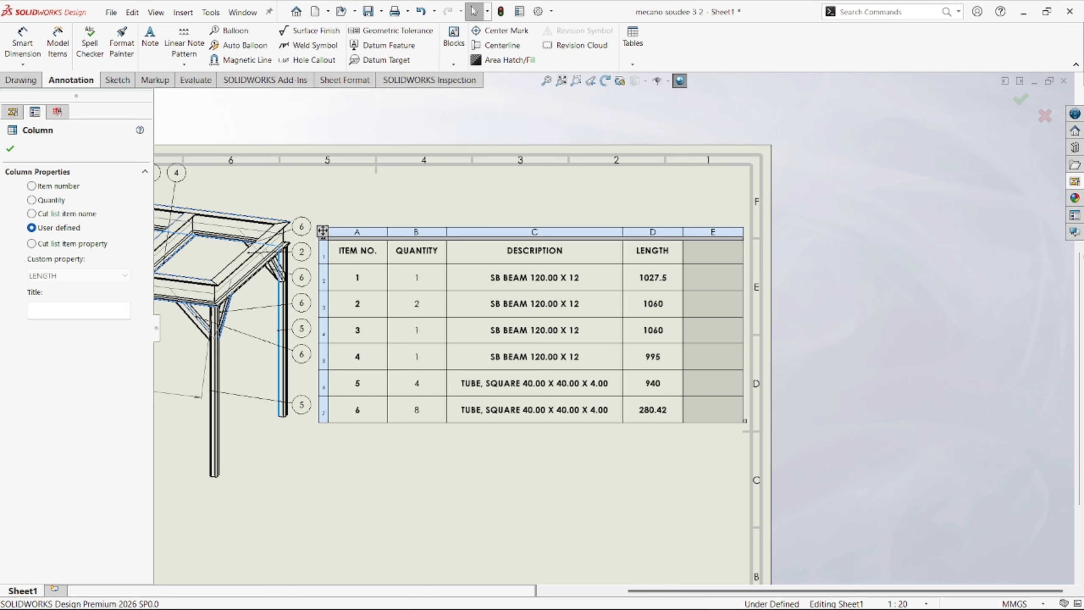
pyautogui.click(32, 244)
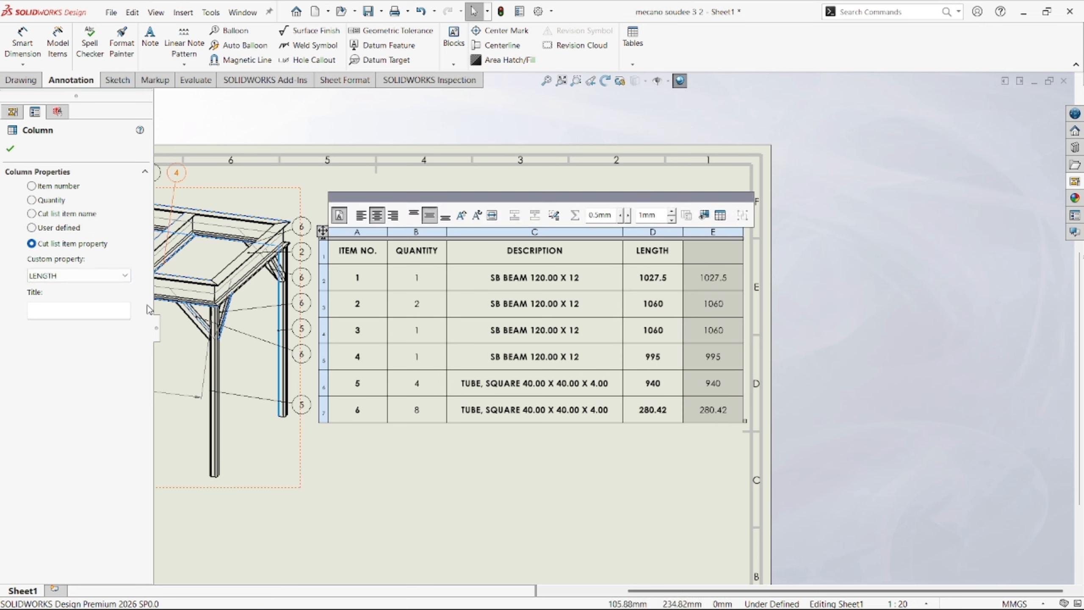
pyautogui.click(125, 275)
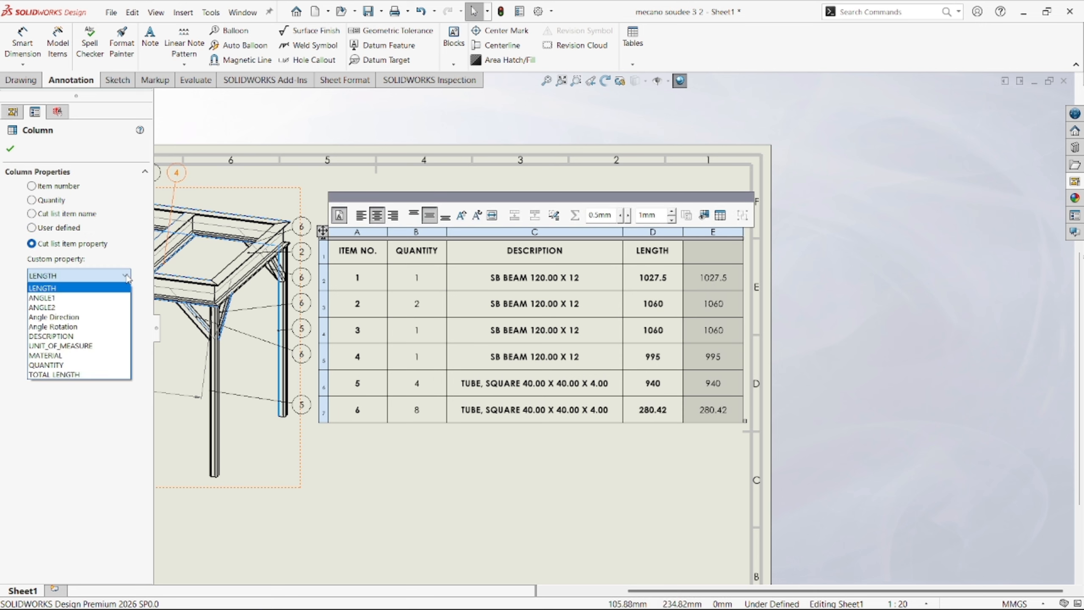
pyautogui.click(113, 297)
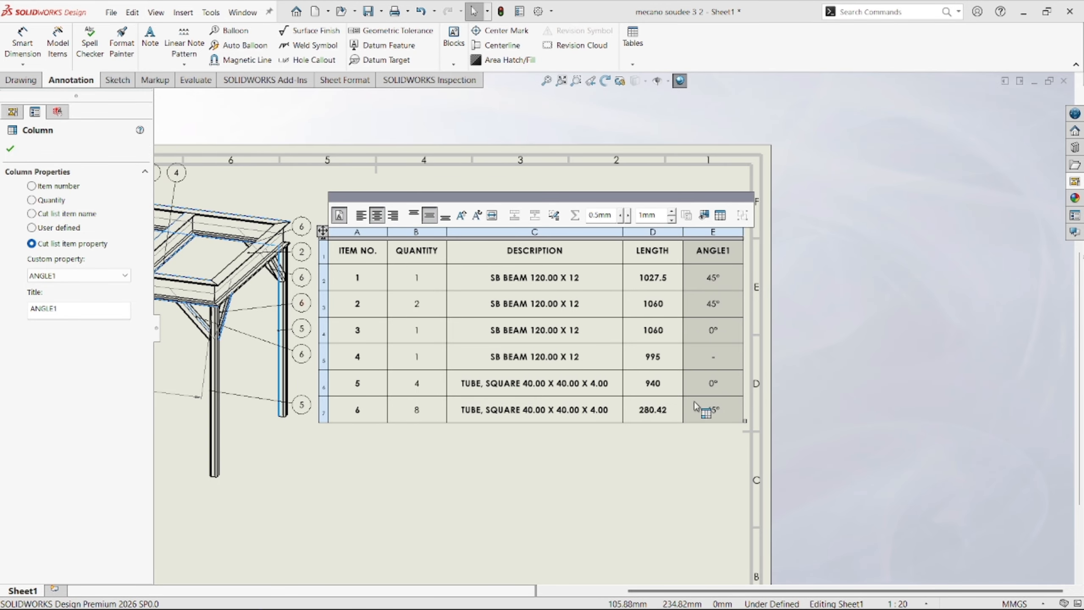
pyautogui.click(610, 481)
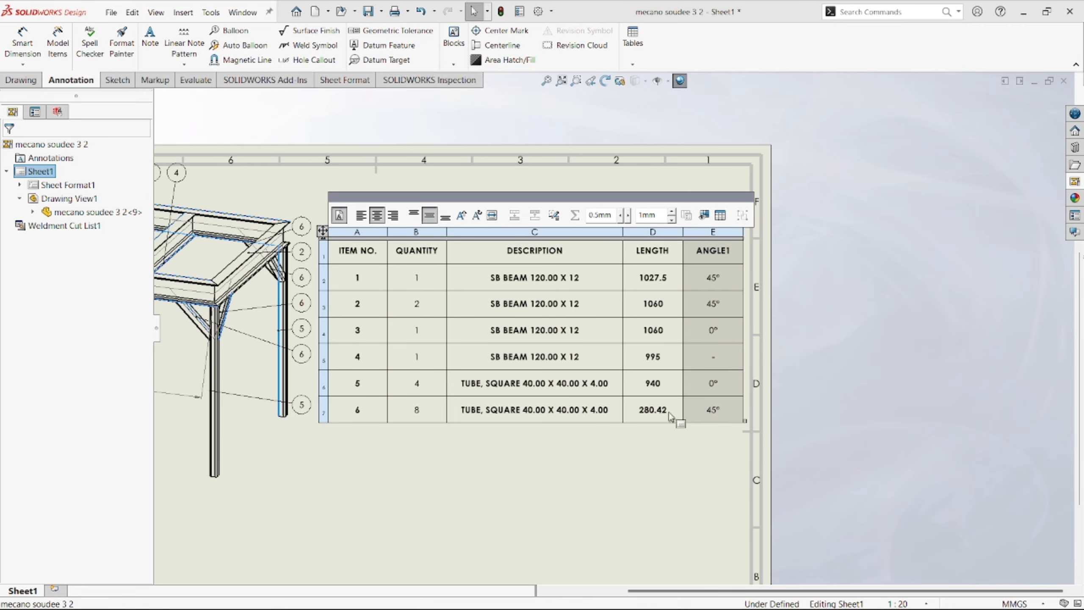
# Shift the item 1 balloon slightly toward the neighbouring item 6 balloon in the row above the frame.
pyautogui.scroll(2, 388, 288)
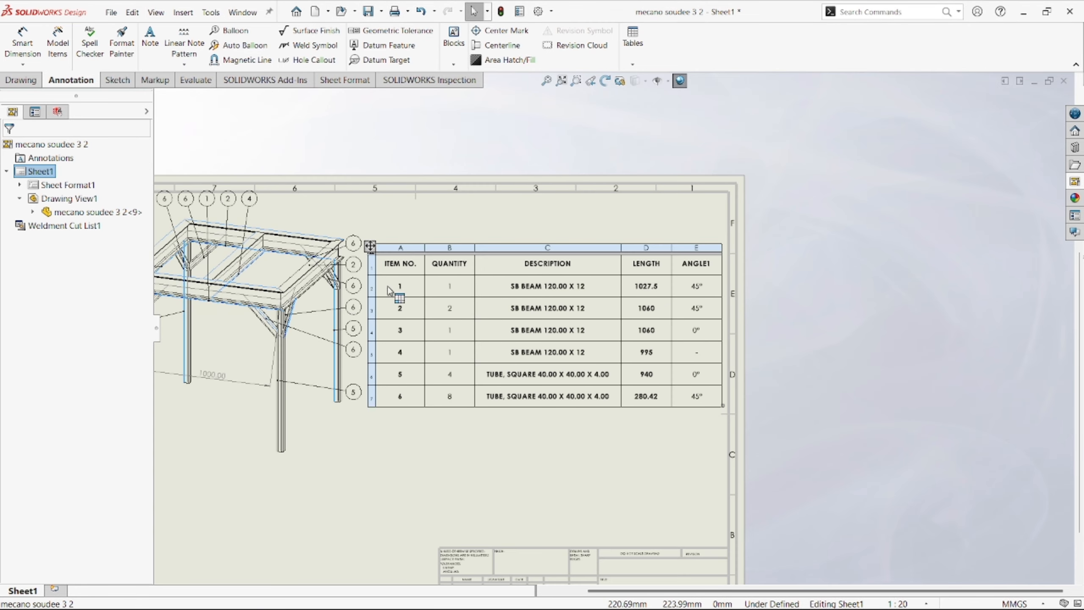
pyautogui.scroll(-2, 419, 303)
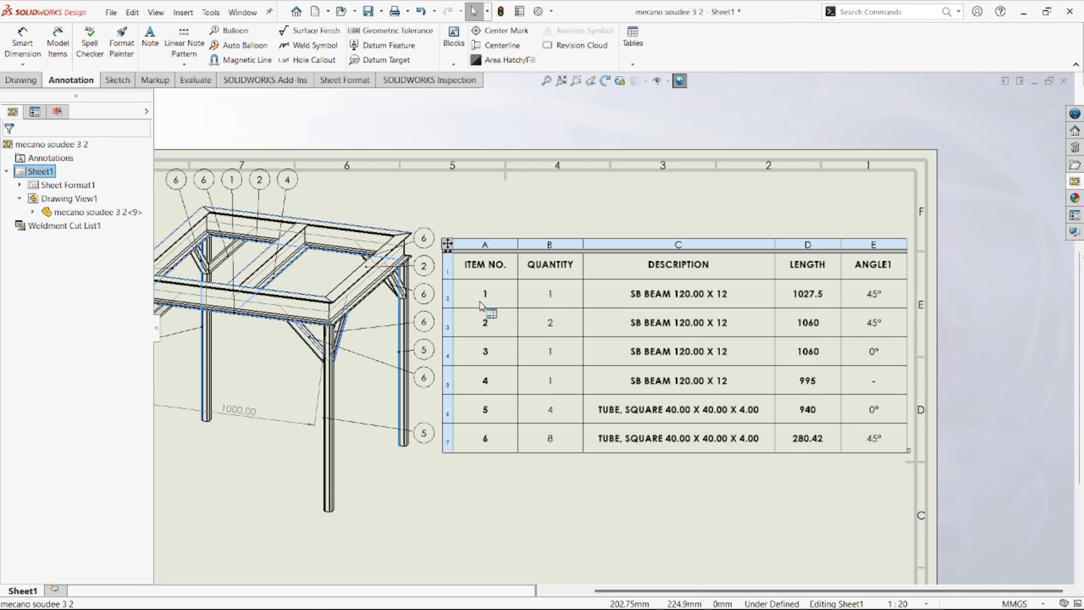
pyautogui.moveTo(239, 187); pyautogui.dragTo(233, 190)
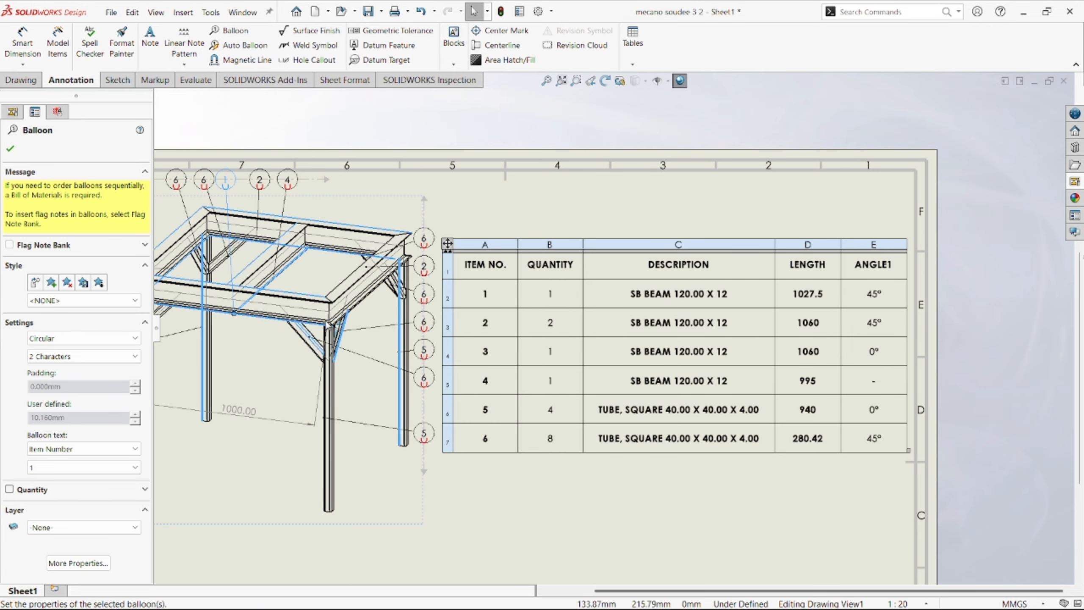
pyautogui.scroll(2, 615, 328)
pyautogui.scroll(-5, 300, 328)
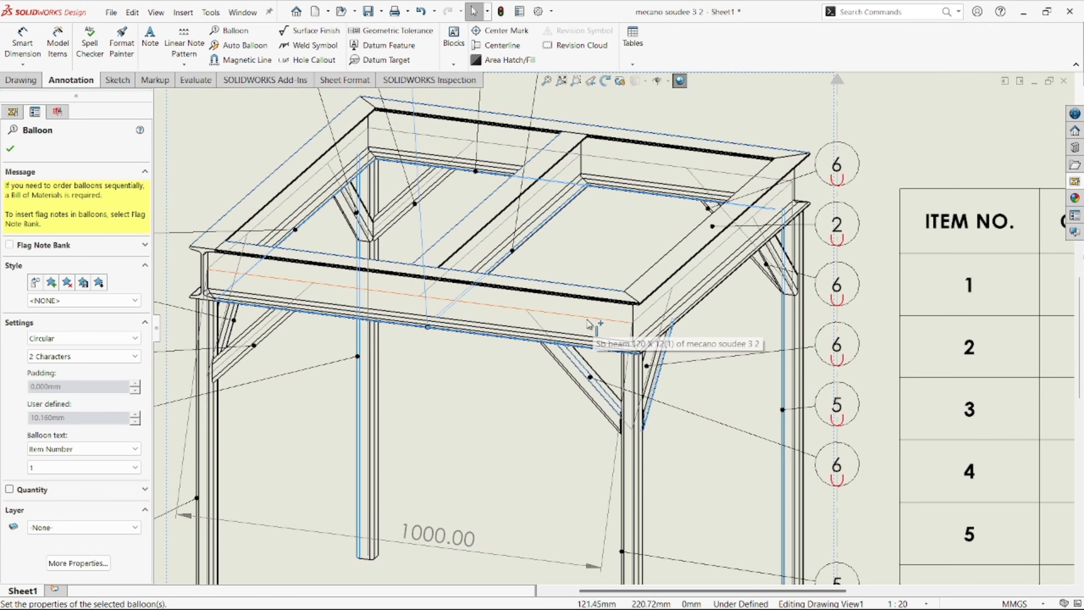
pyautogui.scroll(3, 529, 324)
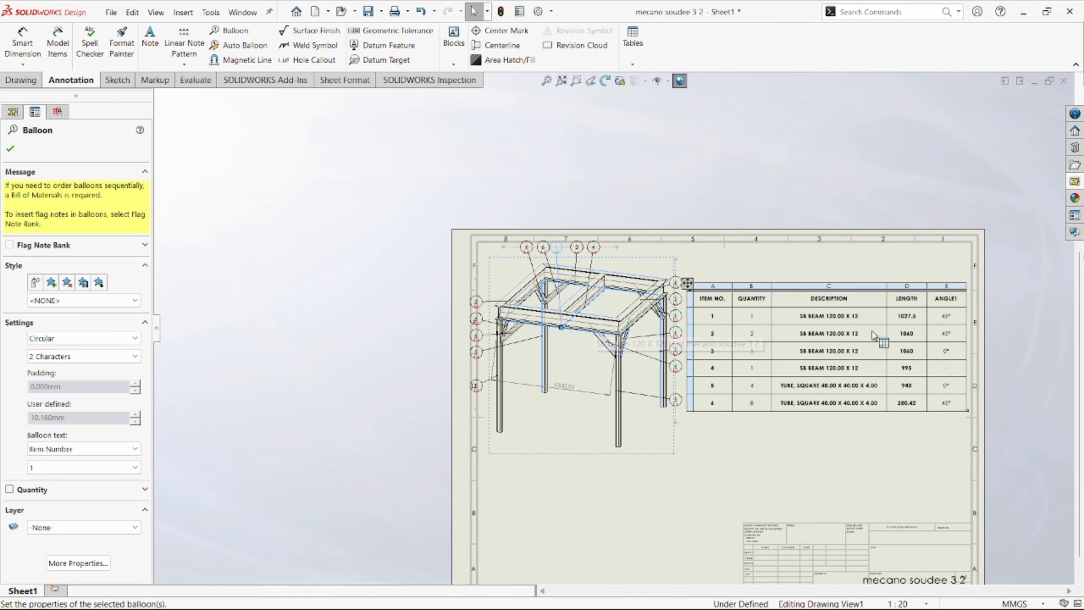
# Review the weldment cut list's item, quantity, length and angle columns against the ballooned frame view.
pyautogui.scroll(-3, 913, 325)
pyautogui.scroll(-1, 914, 325)
pyautogui.scroll(2, 840, 324)
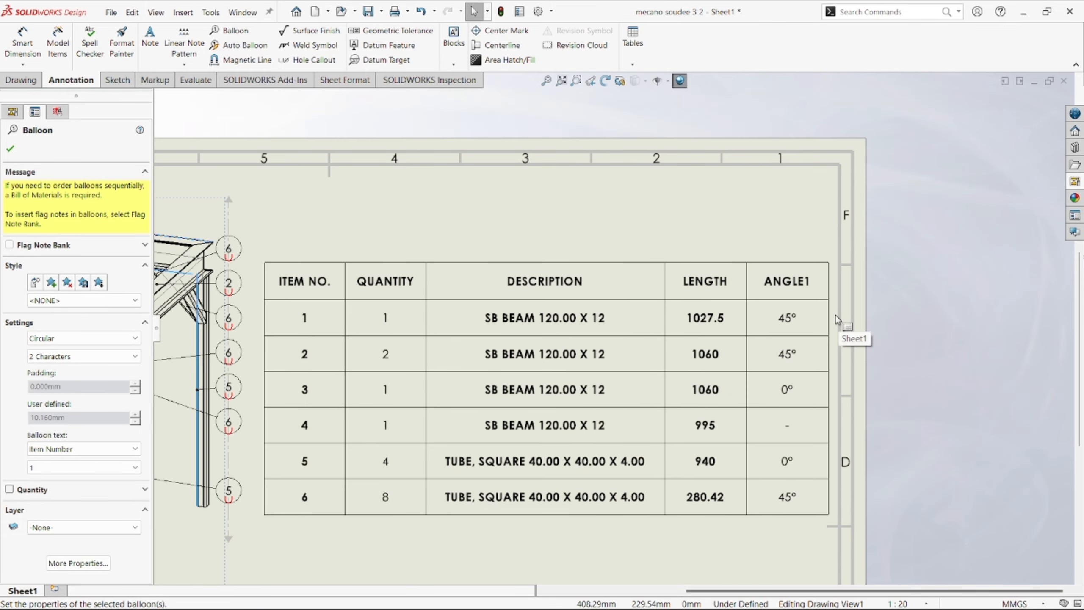
pyautogui.scroll(3, 775, 362)
pyautogui.scroll(-1, 597, 410)
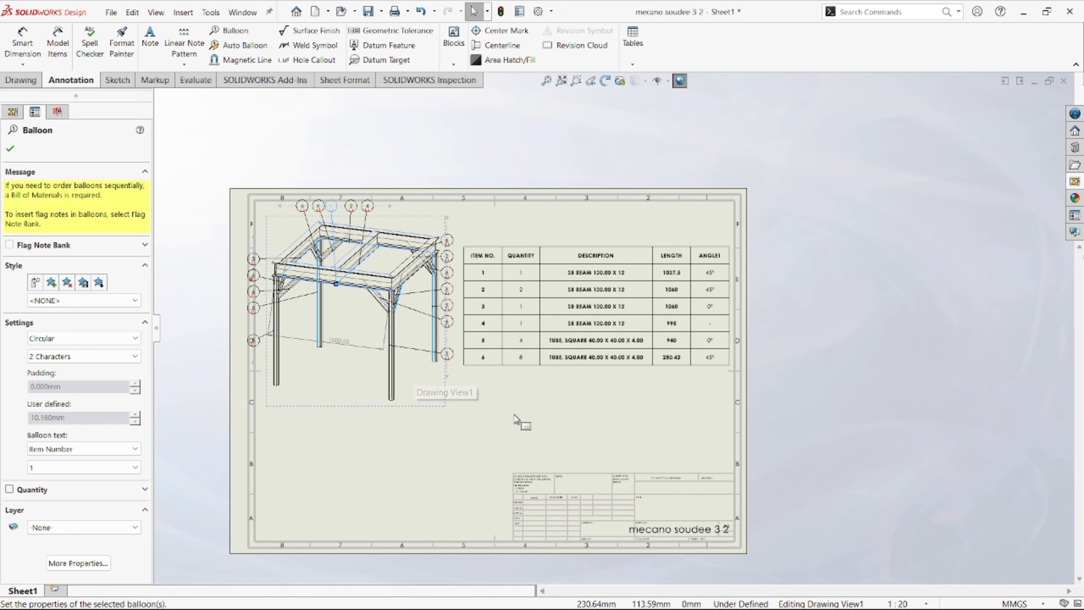
pyautogui.scroll(1, 427, 376)
pyautogui.scroll(-2, 487, 291)
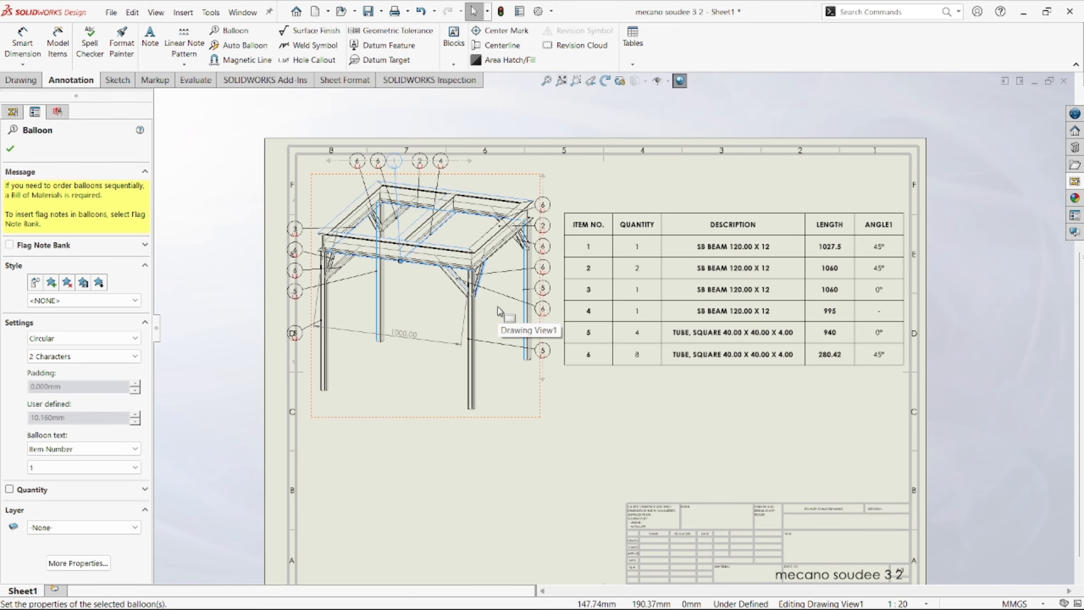
# Add a detail view of the frame's front corner from a circle about 209 mm in radius, below the frame view, with its label beside it.
pyautogui.scroll(-3, 498, 310)
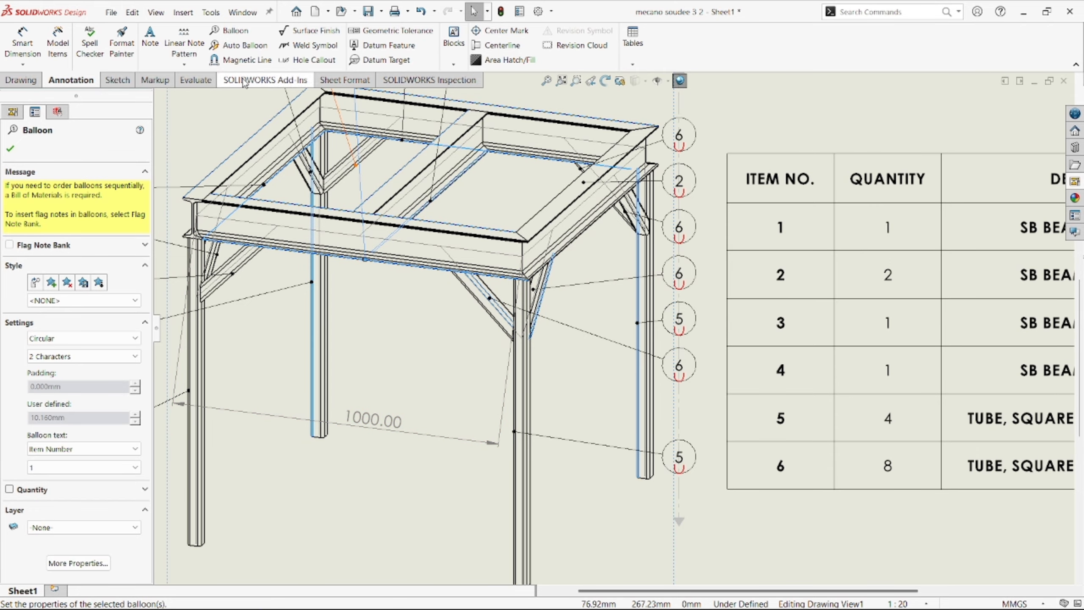
pyautogui.click(21, 80)
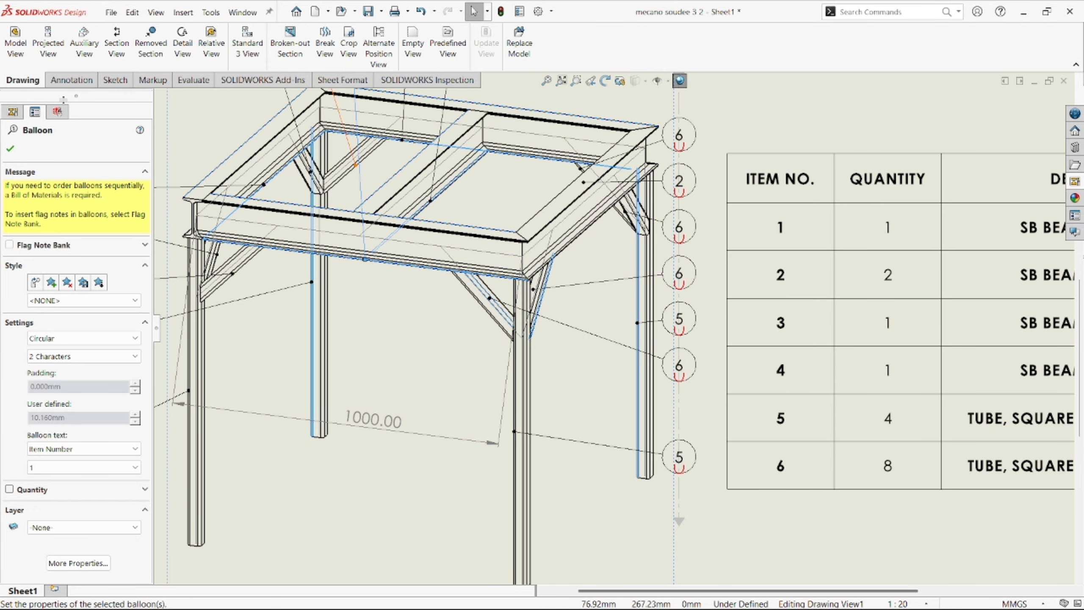
pyautogui.click(189, 63)
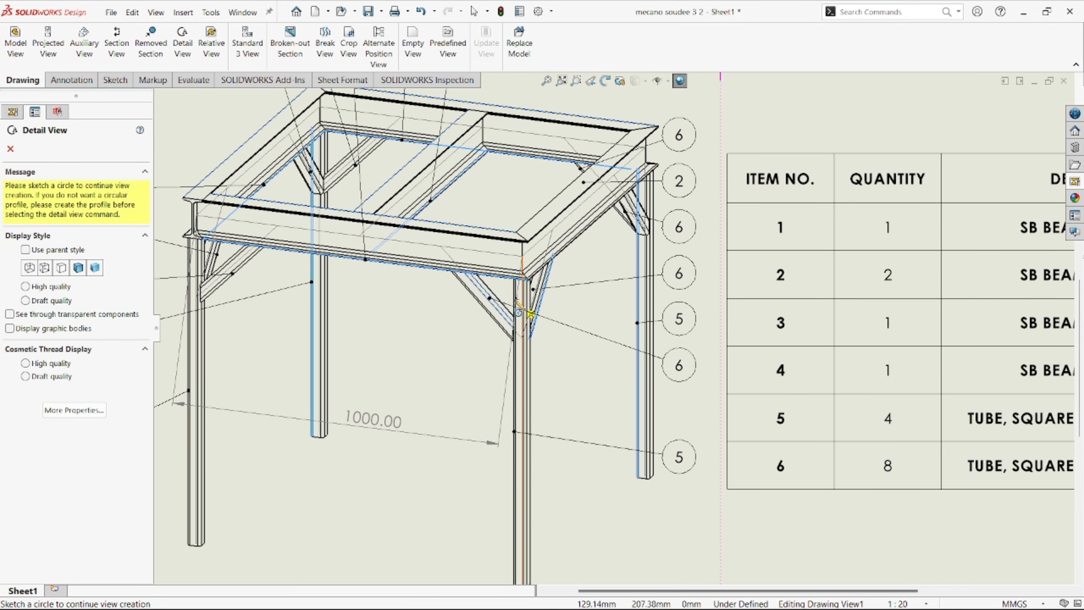
pyautogui.click(504, 294)
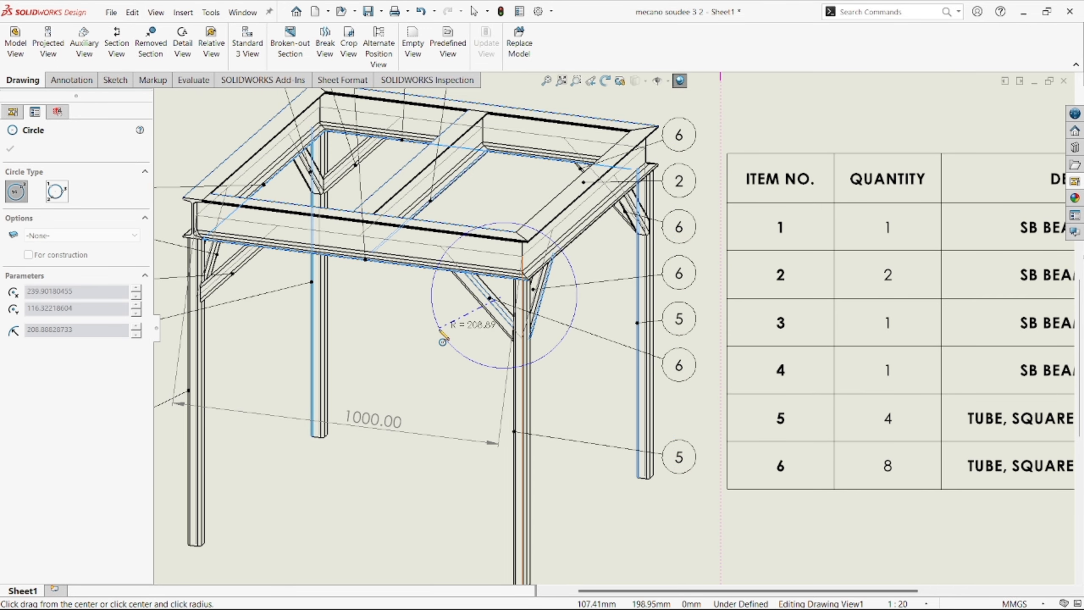
pyautogui.click(440, 330)
pyautogui.scroll(6, 484, 416)
pyautogui.scroll(-3, 574, 517)
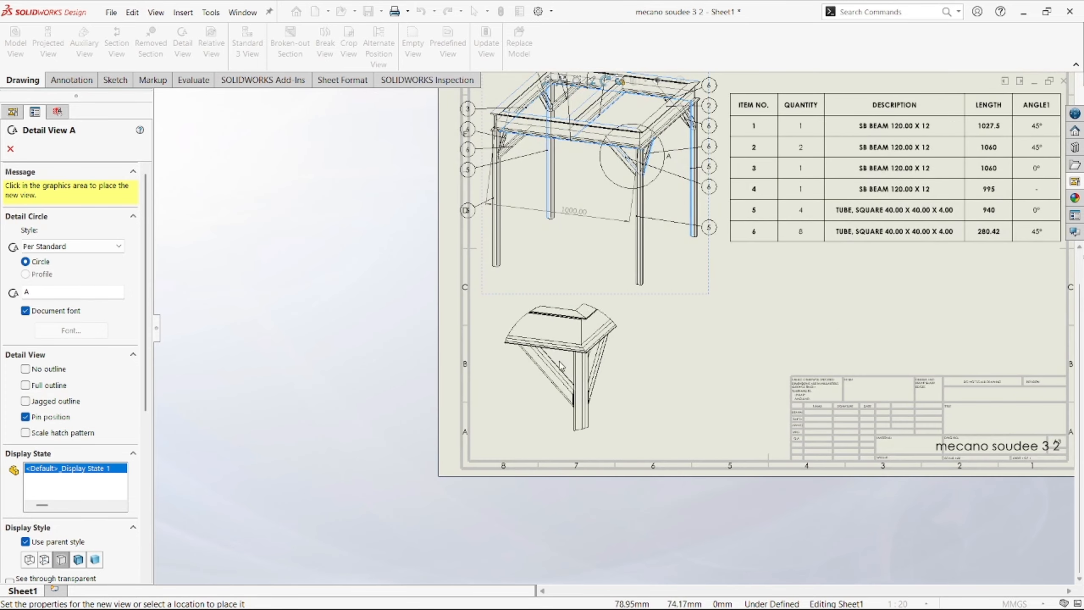
pyautogui.click(554, 372)
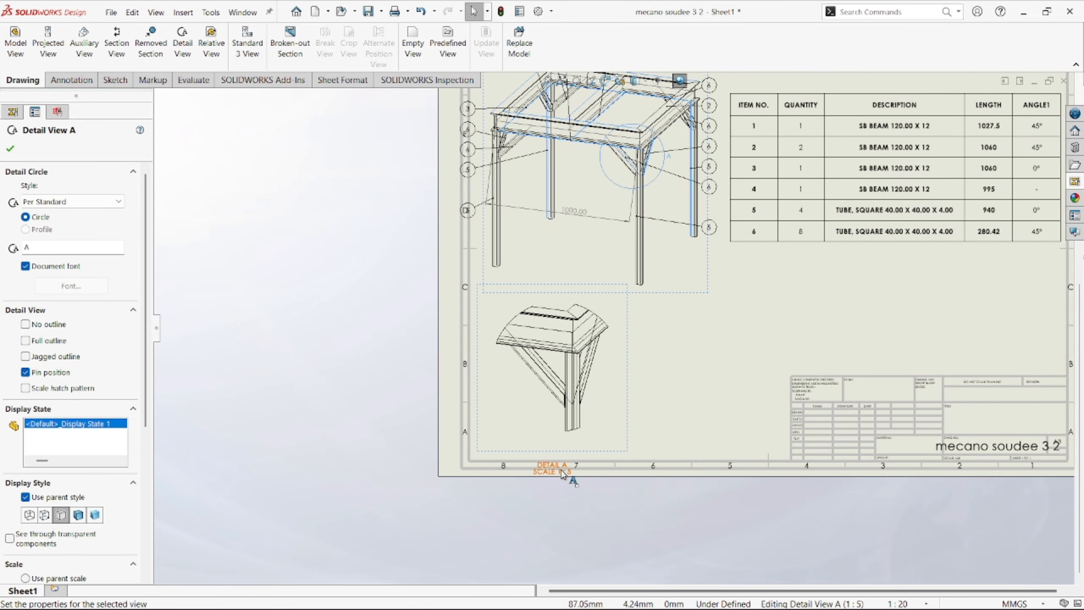
pyautogui.moveTo(616, 407); pyautogui.dragTo(620, 397)
pyautogui.scroll(5, 803, 325)
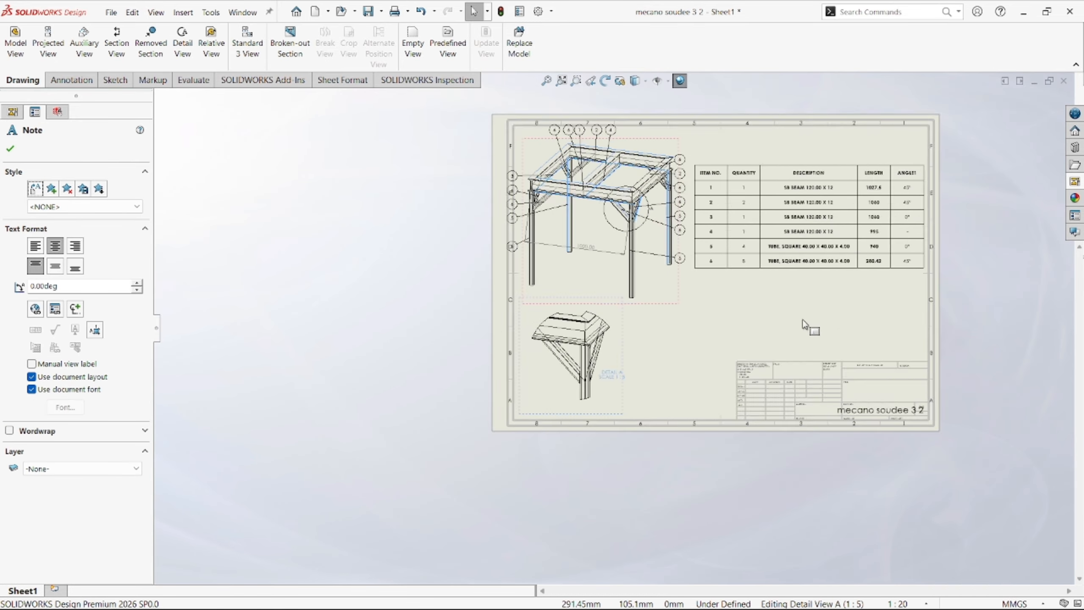
# Examine the sheet layout of the frame view, corner detail, cut list and title block.
pyautogui.scroll(-3, 780, 319)
pyautogui.scroll(-2, 479, 209)
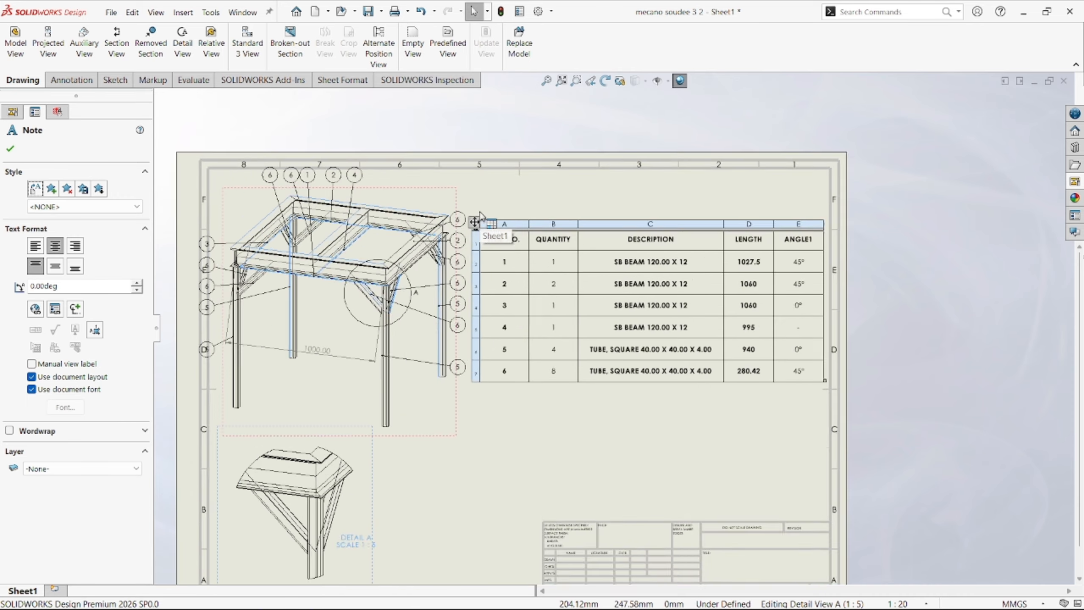
pyautogui.scroll(3, 529, 318)
pyautogui.scroll(-3, 625, 440)
pyautogui.scroll(1, 624, 431)
pyautogui.scroll(2, 626, 433)
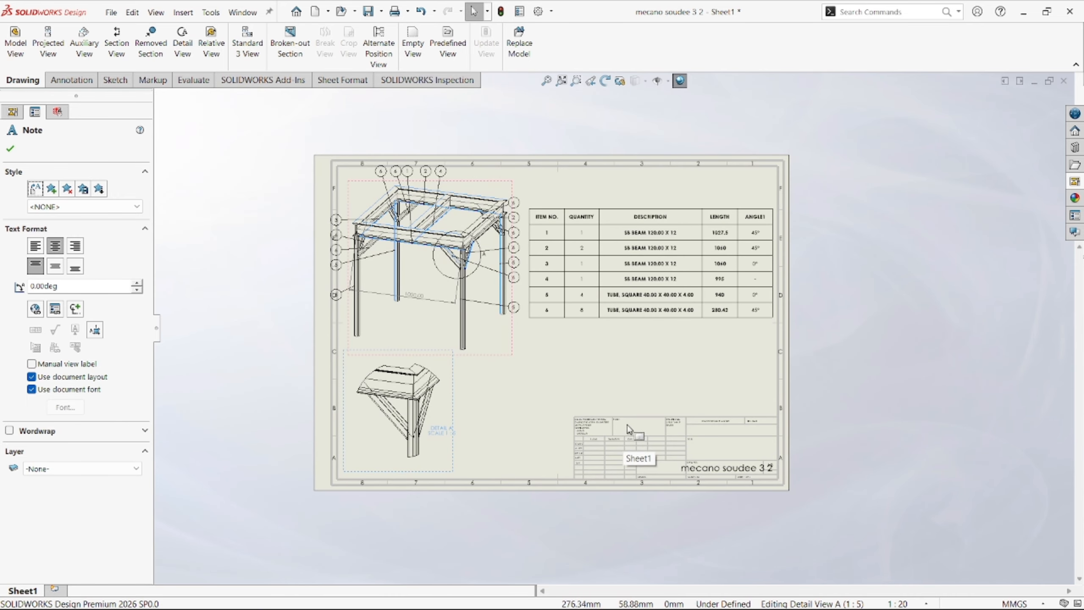
pyautogui.scroll(-1, 699, 425)
pyautogui.scroll(-3, 684, 299)
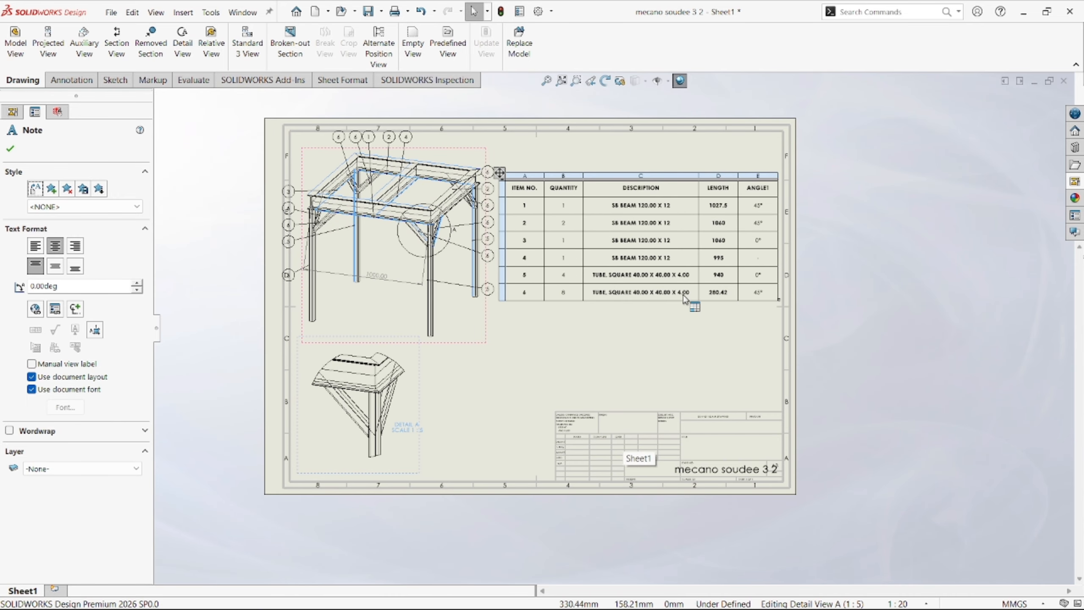
pyautogui.scroll(3, 683, 299)
pyautogui.scroll(-1, 683, 300)
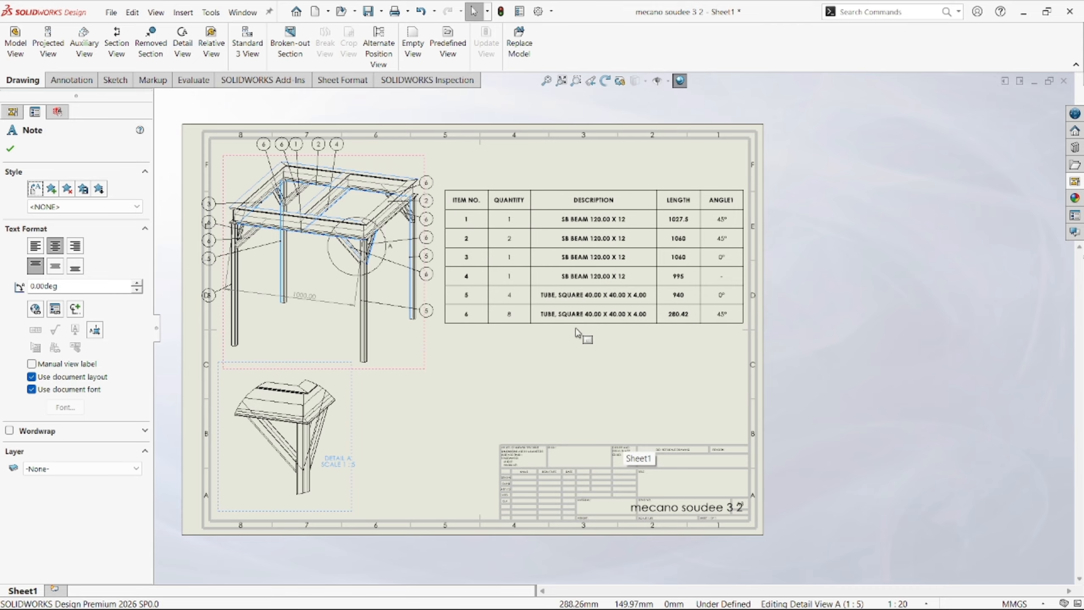
# Narrow the QUANTITY, DESCRIPTION, LENGTH and ANGLE1 columns of the weldment cut list to fit their text.
pyautogui.scroll(-1, 685, 291)
pyautogui.scroll(-1, 683, 256)
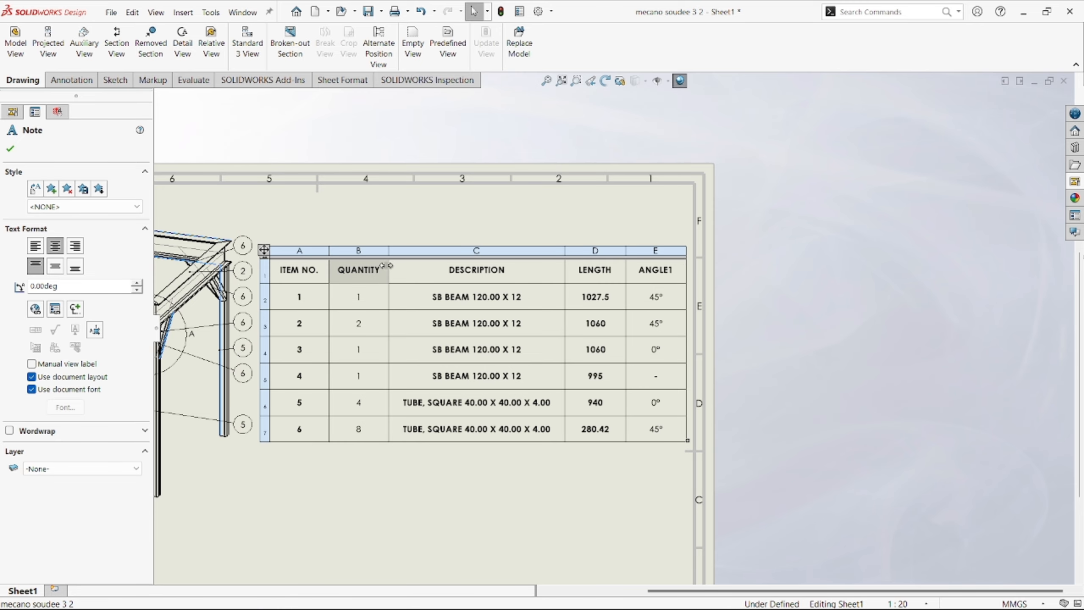
pyautogui.moveTo(383, 266); pyautogui.dragTo(375, 266)
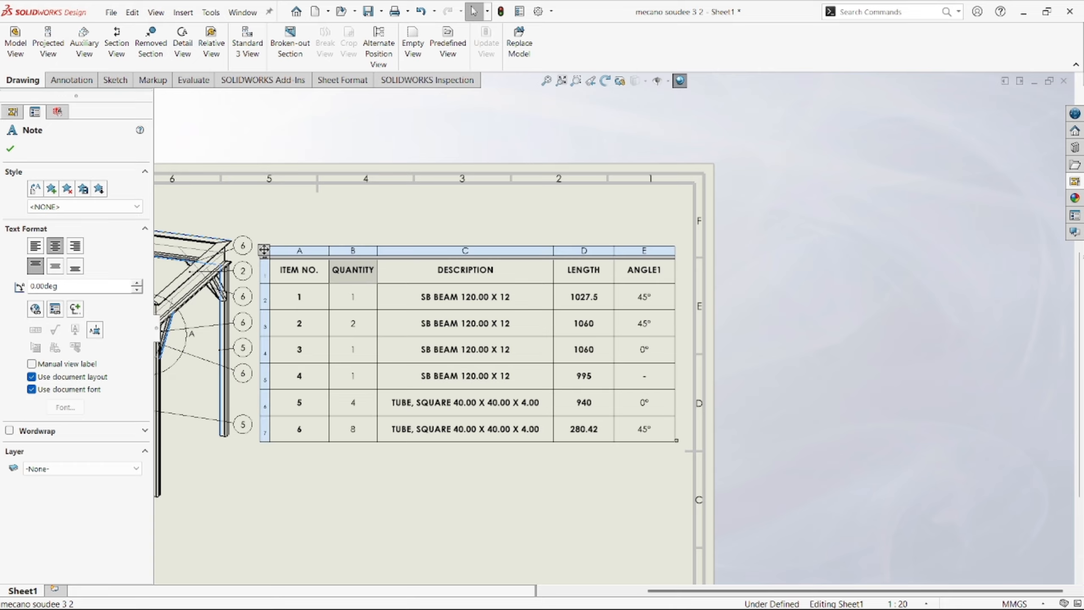
pyautogui.moveTo(553, 266); pyautogui.dragTo(535, 267)
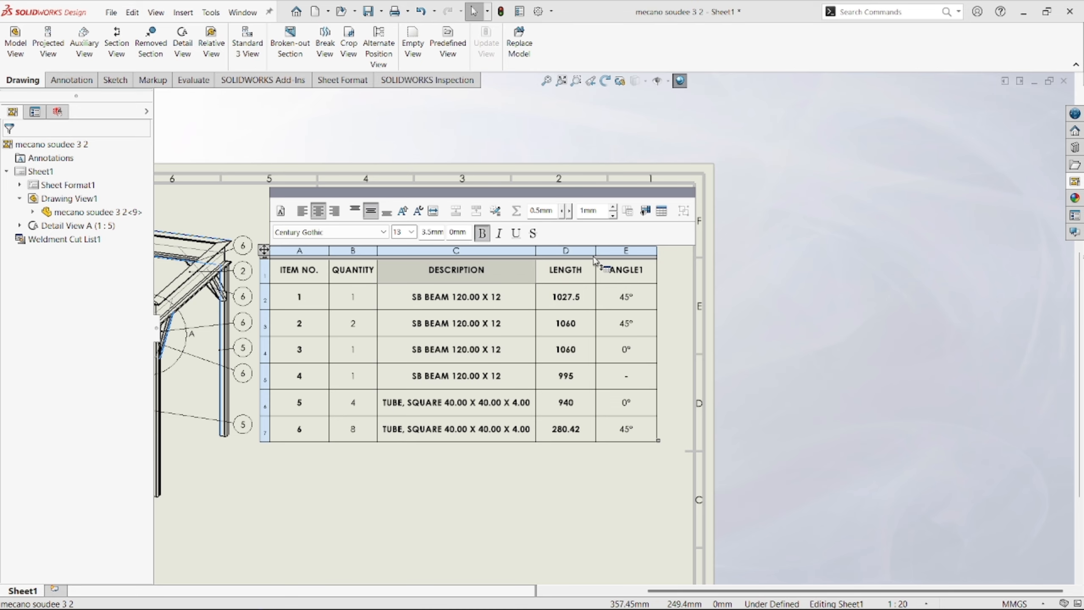
pyautogui.moveTo(597, 262); pyautogui.dragTo(581, 263)
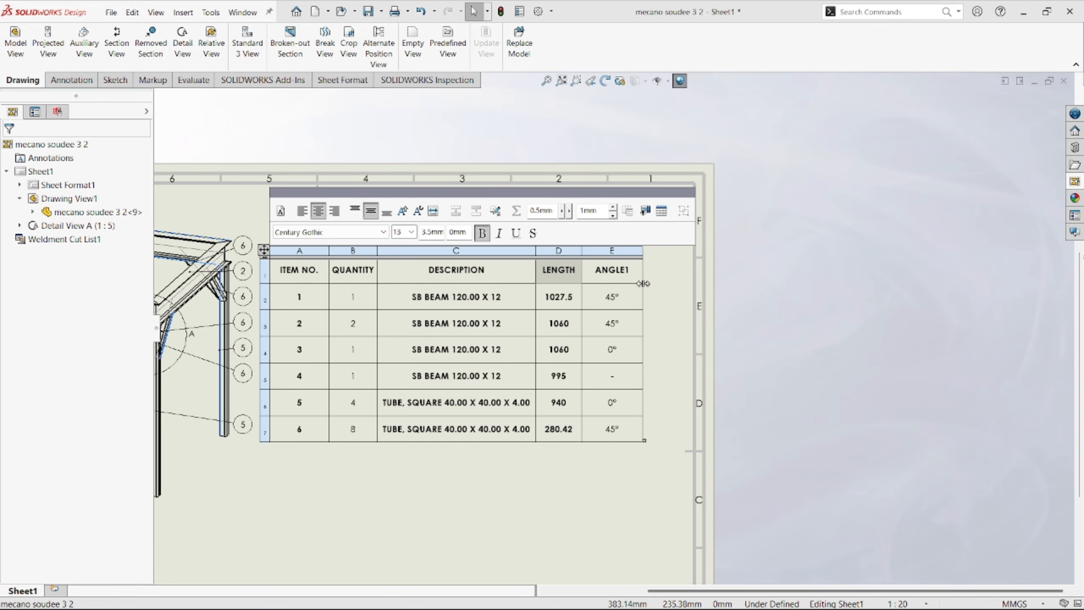
pyautogui.moveTo(642, 276); pyautogui.dragTo(624, 276)
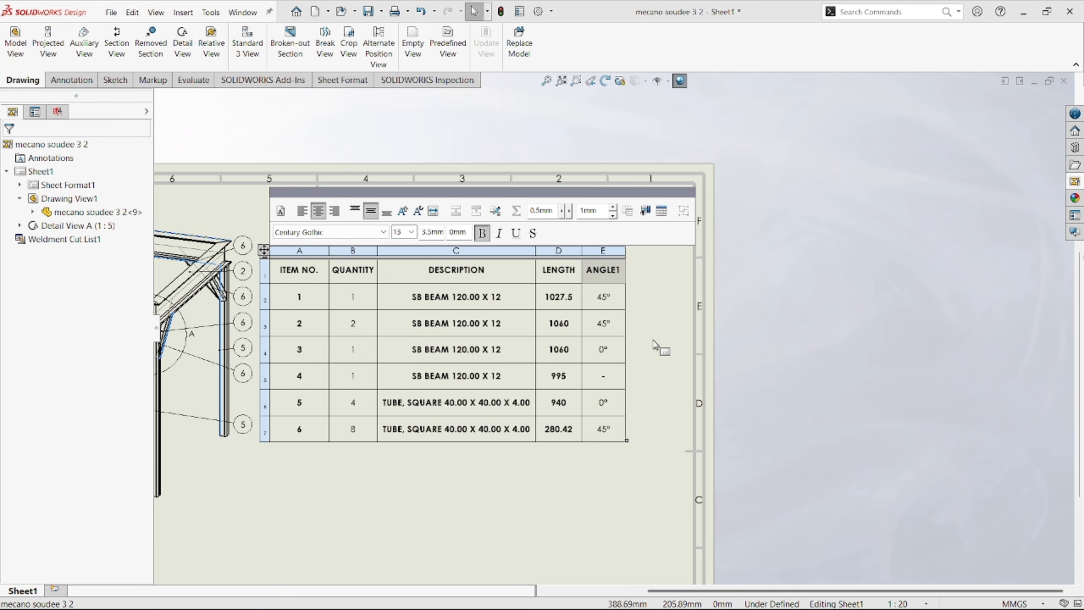
# Insert a new column to the right of the ANGLE1 column in the weldment cut list.
pyautogui.click(610, 251)
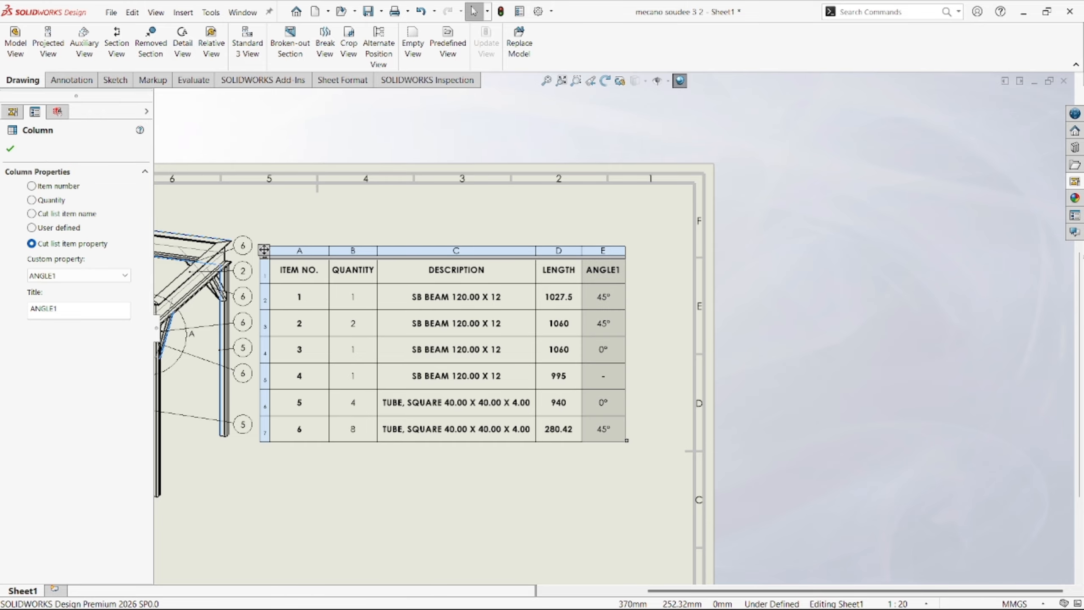
pyautogui.rightClick(625, 256)
pyautogui.moveTo(663, 322)
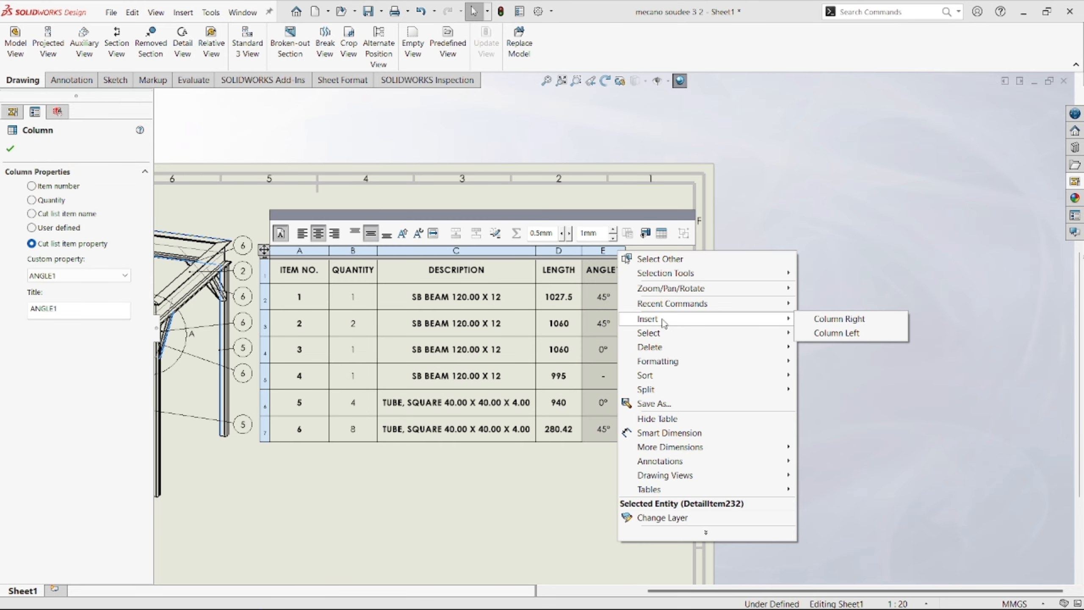
pyautogui.click(837, 319)
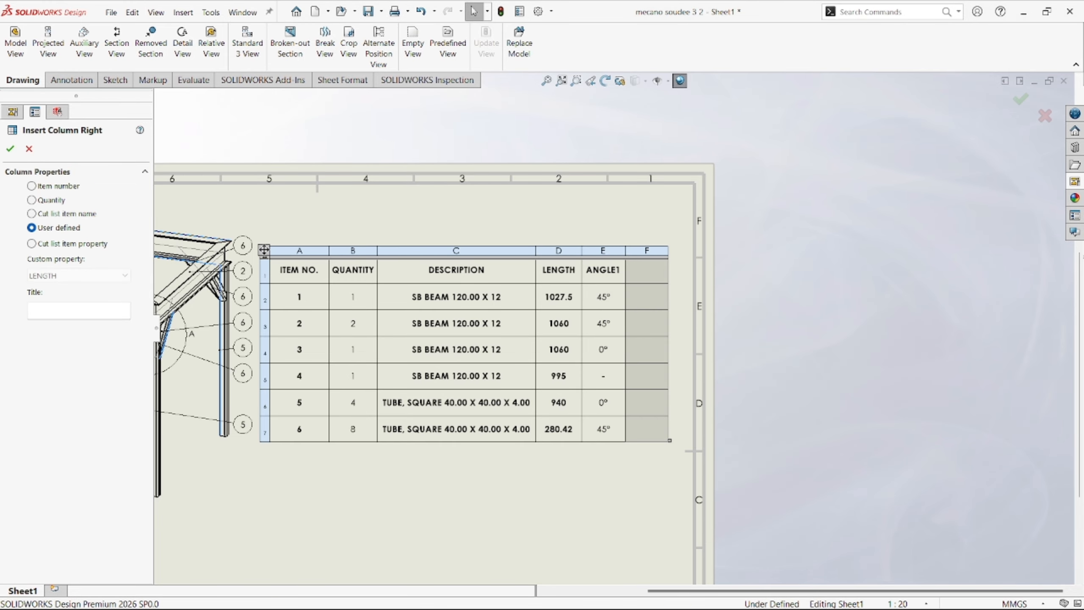
# Set the new last column to the MATERIAL cut list item property and widen it to fit its text.
pyautogui.click(42, 243)
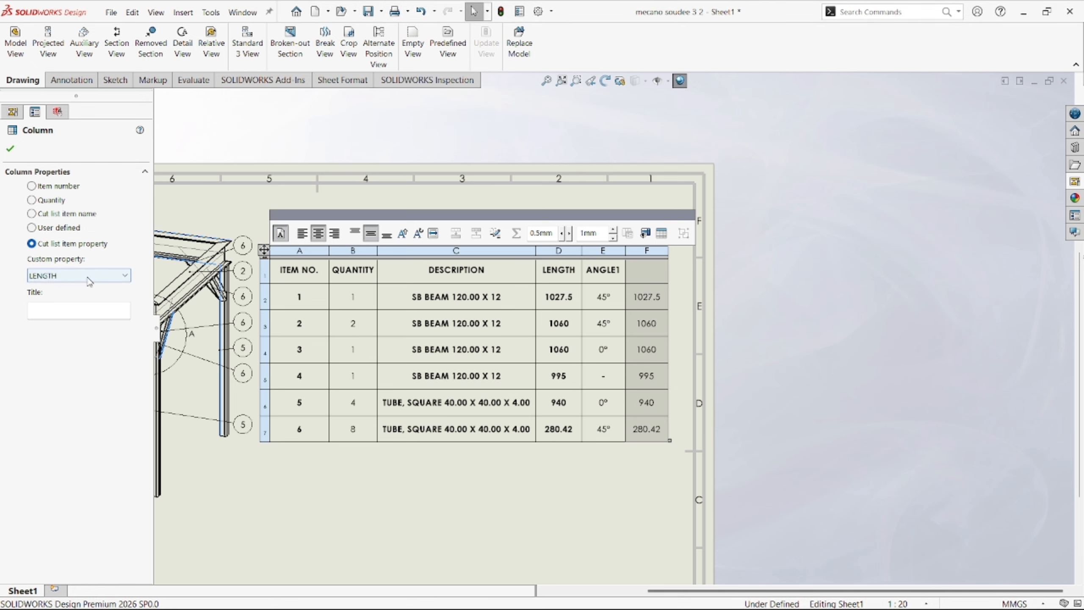
pyautogui.click(78, 275)
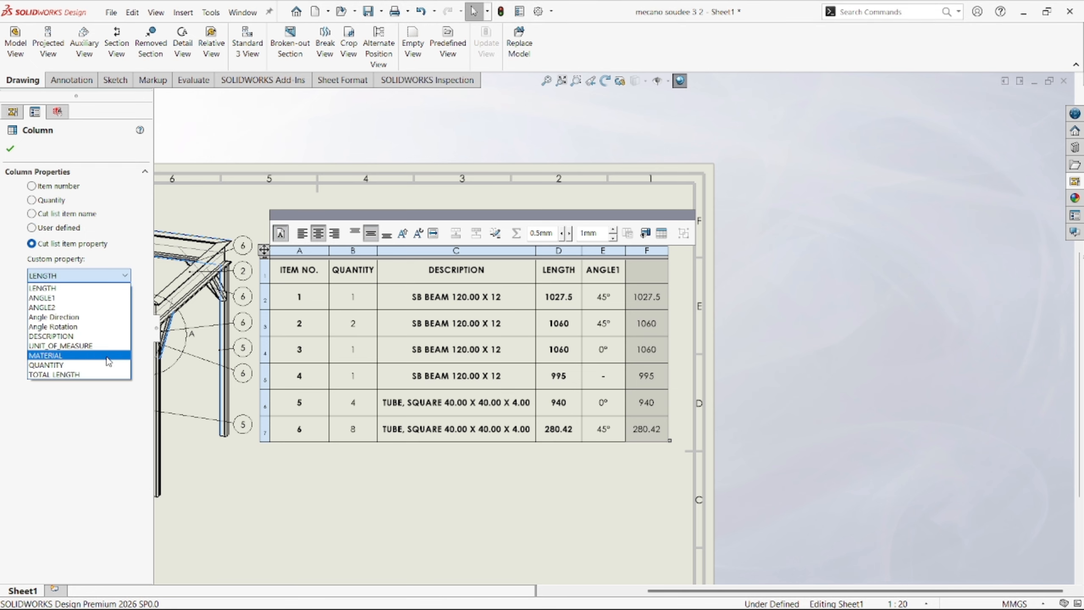
pyautogui.click(77, 355)
pyautogui.scroll(-3, 660, 303)
pyautogui.scroll(-1, 643, 335)
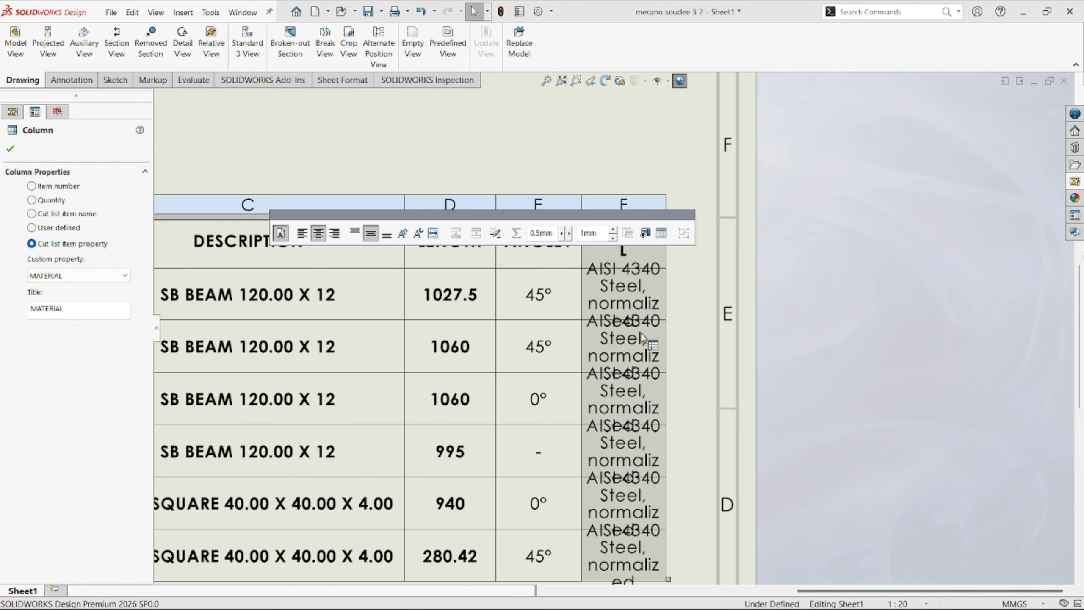
pyautogui.moveTo(666, 321); pyautogui.dragTo(703, 311)
# Stretch the weldment cut list vertically to make its rows taller.
pyautogui.scroll(5, 612, 328)
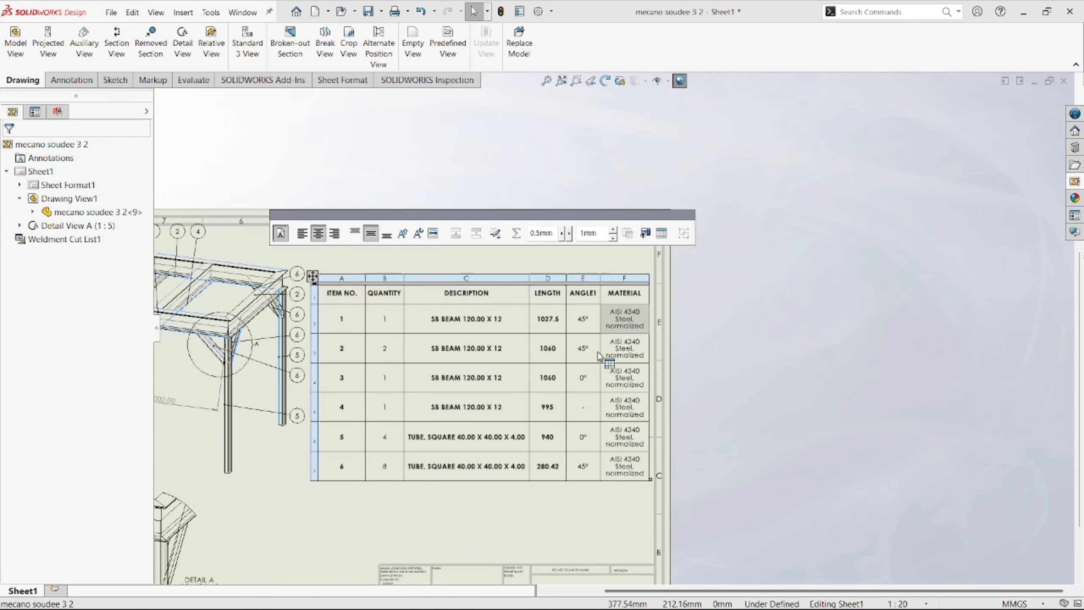
pyautogui.click(550, 464)
pyautogui.moveTo(362, 455)
pyautogui.mouseDown()
pyautogui.moveTo(345, 475)
pyautogui.moveTo(365, 474)
pyautogui.mouseUp()
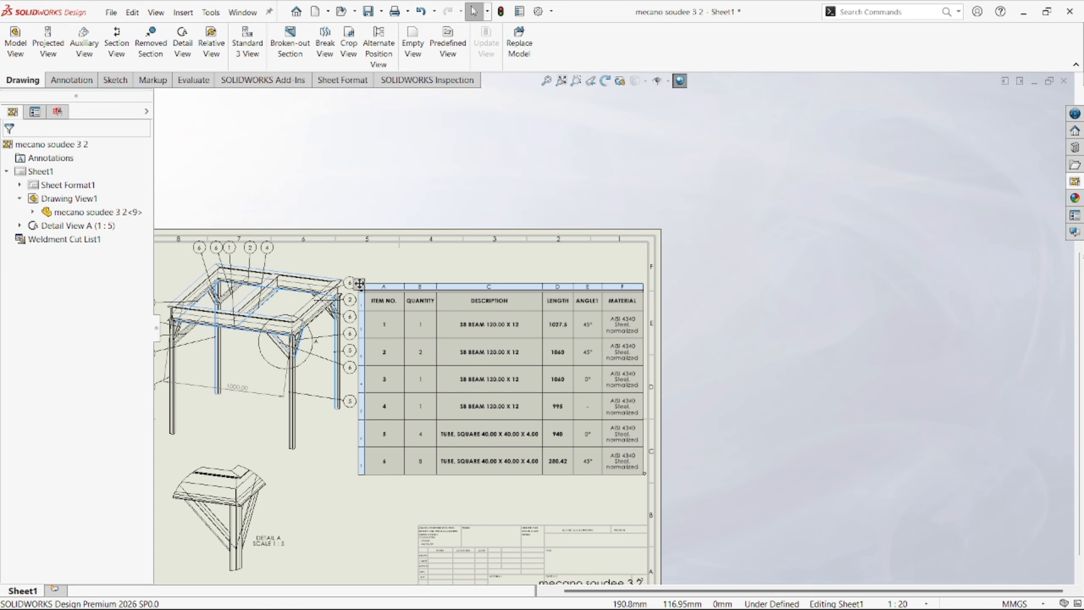
# Examine the complete sheet, checking the cut list with its MATERIAL column, the frame view and the corner detail.
pyautogui.scroll(-2, 638, 412)
pyautogui.scroll(-3, 639, 414)
pyautogui.scroll(5, 554, 393)
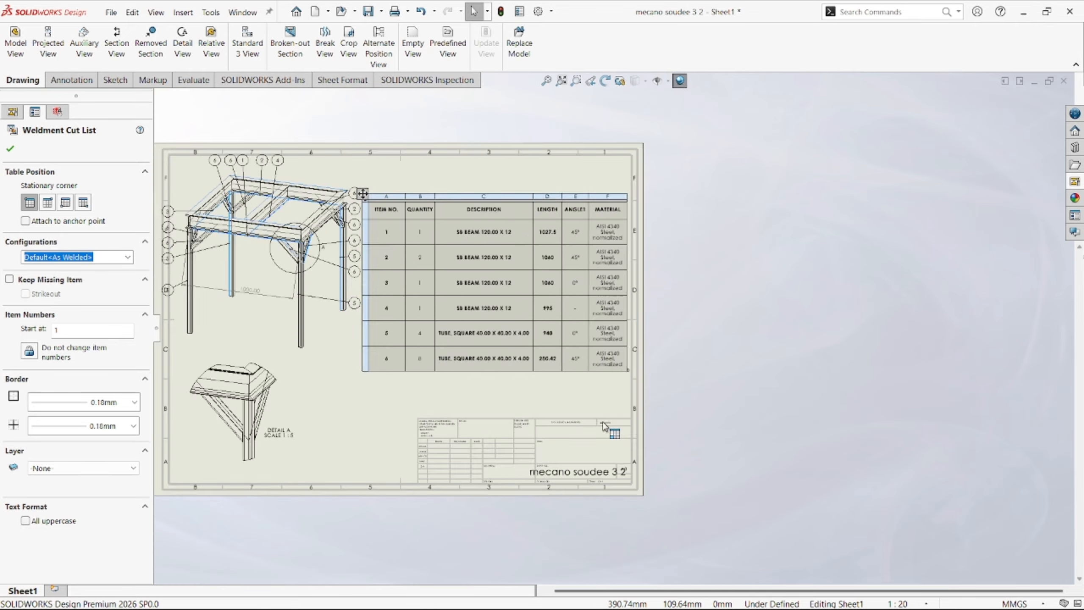
pyautogui.scroll(-3, 543, 385)
pyautogui.scroll(6, 599, 323)
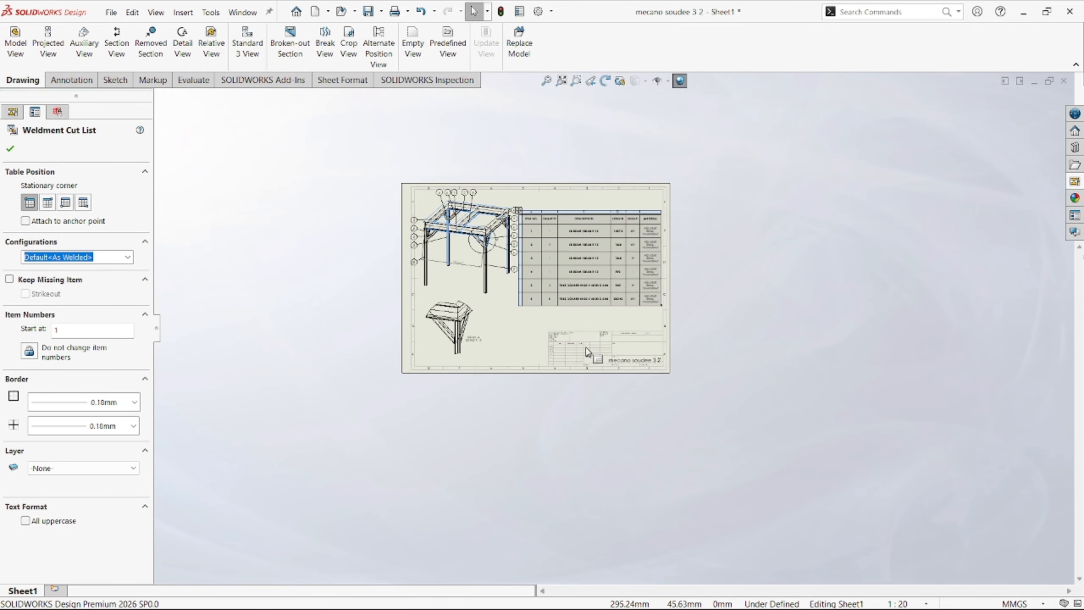
pyautogui.click(600, 318)
pyautogui.scroll(-5, 610, 342)
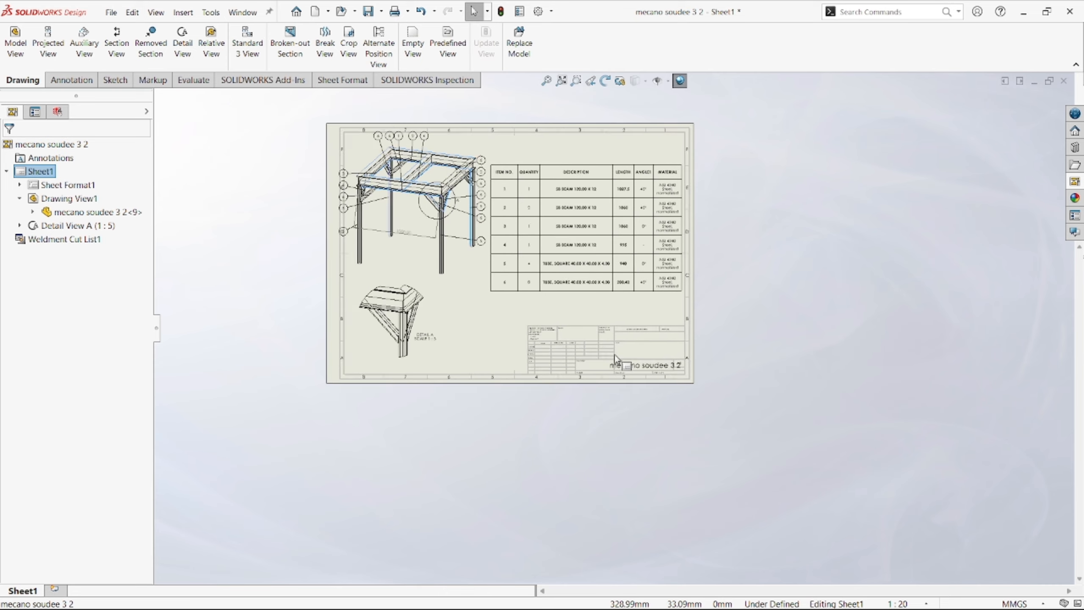
pyautogui.scroll(-2, 637, 356)
pyautogui.scroll(5, 653, 354)
pyautogui.scroll(-3, 655, 278)
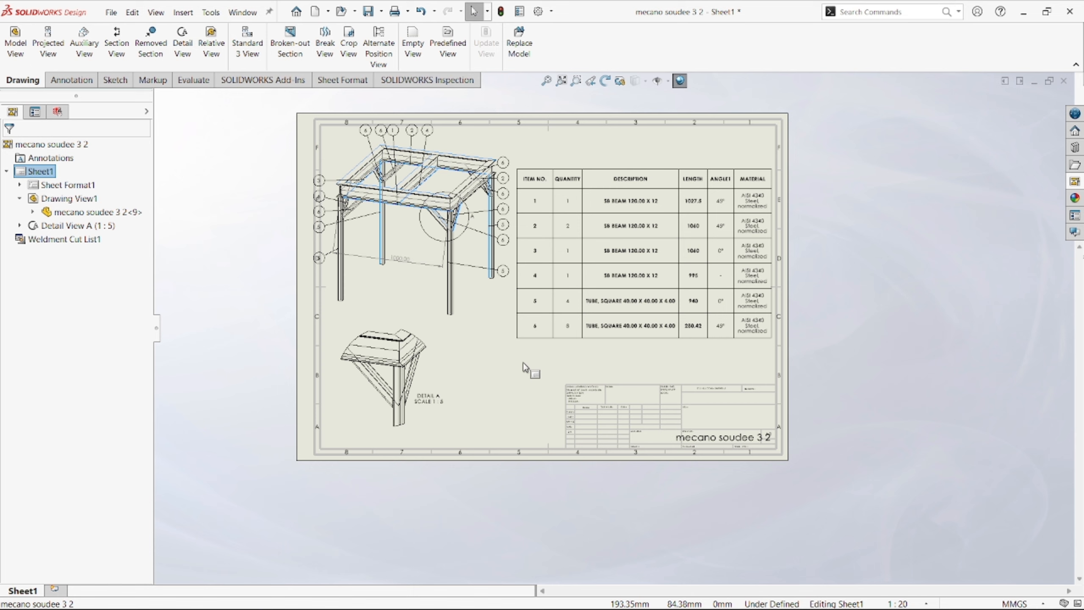
pyautogui.click(563, 326)
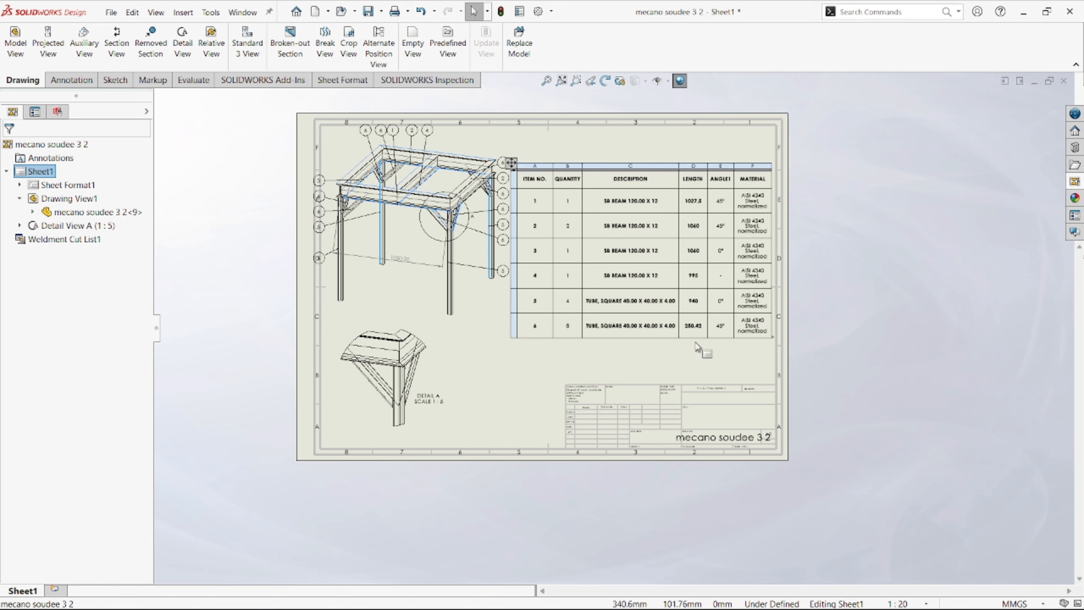
pyautogui.click(690, 360)
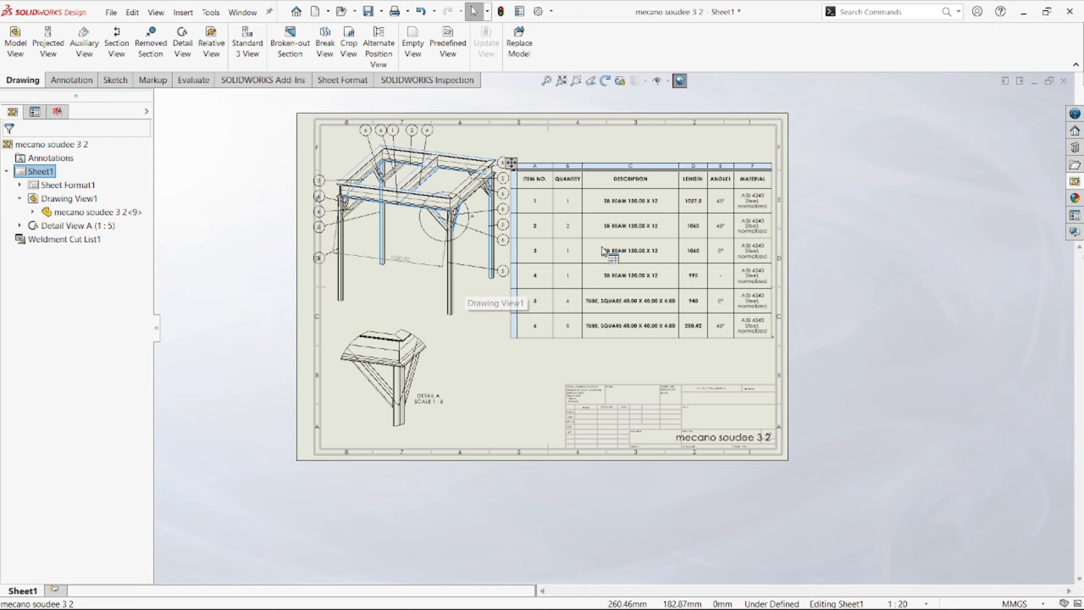
pyautogui.click(538, 299)
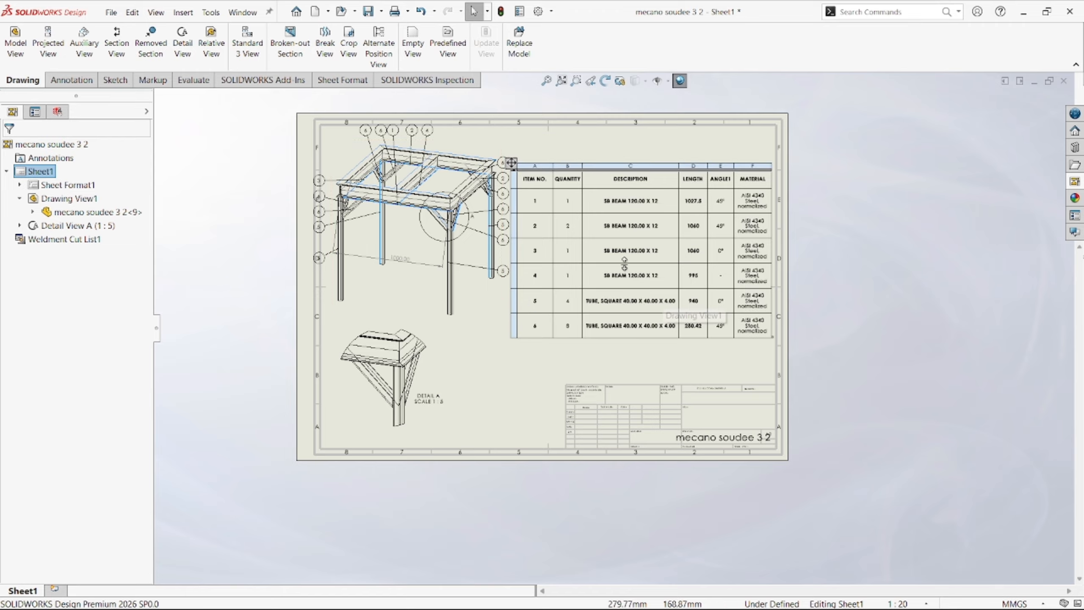
# Add a second sheet to the drawing.
pyautogui.click(61, 590)
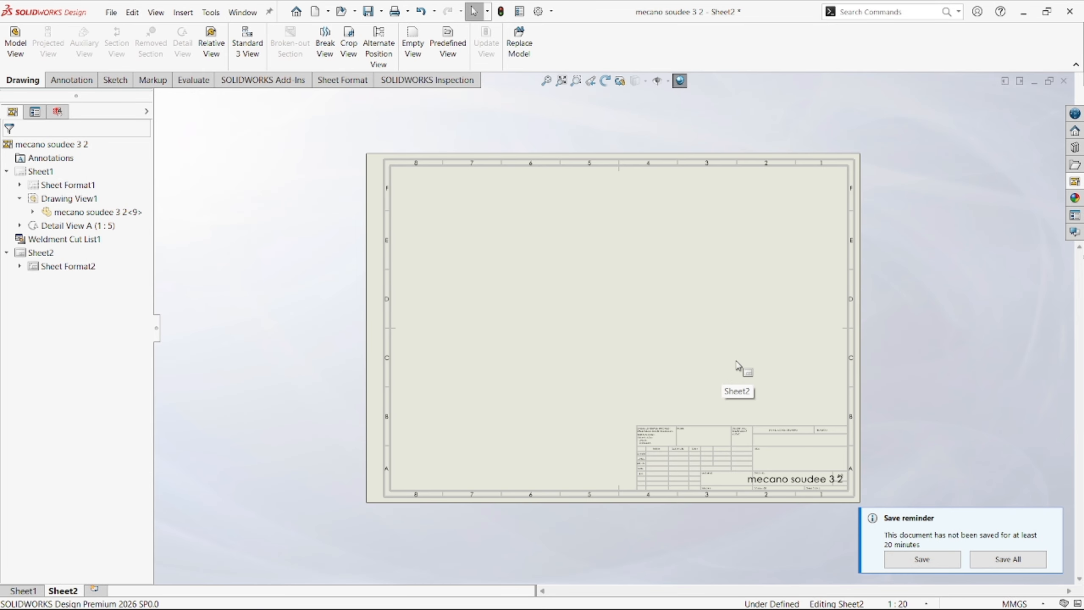
# Place the frame's dimetric model view in the upper right area of the second sheet.
pyautogui.click(1074, 182)
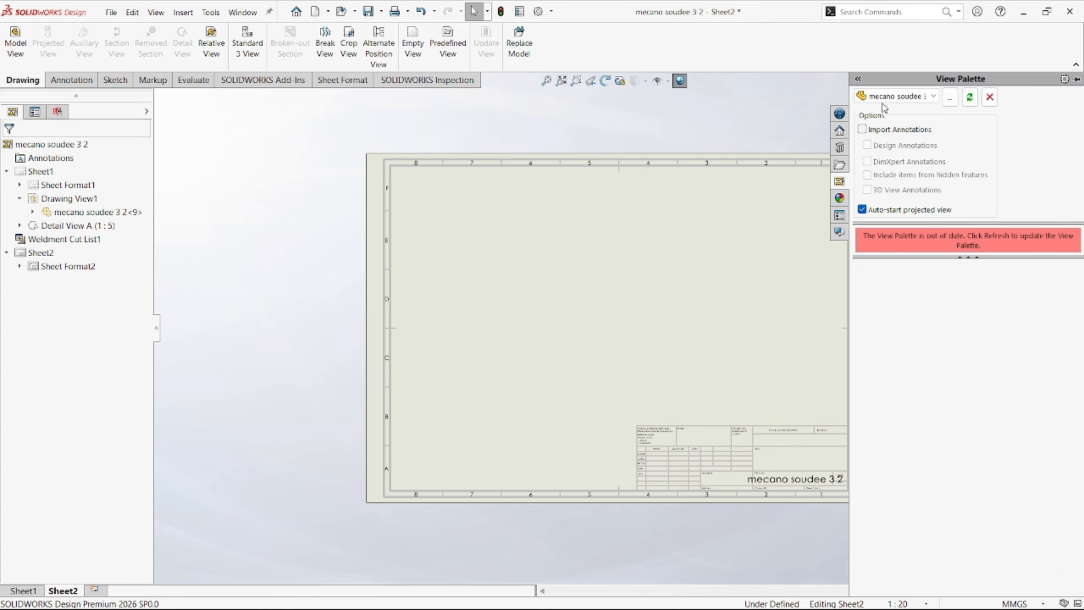
pyautogui.click(933, 96)
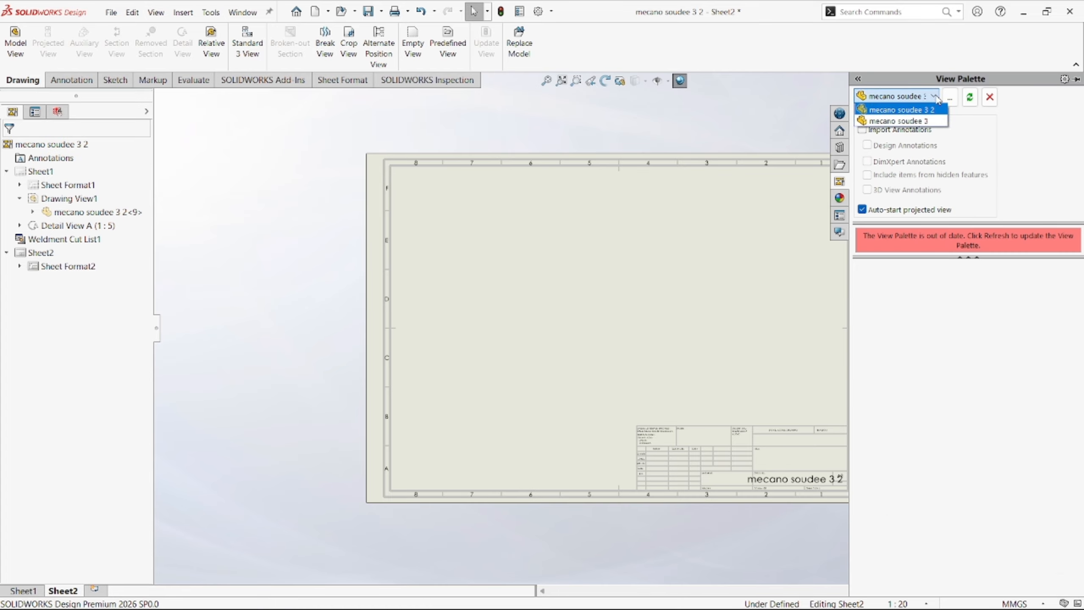
pyautogui.click(922, 121)
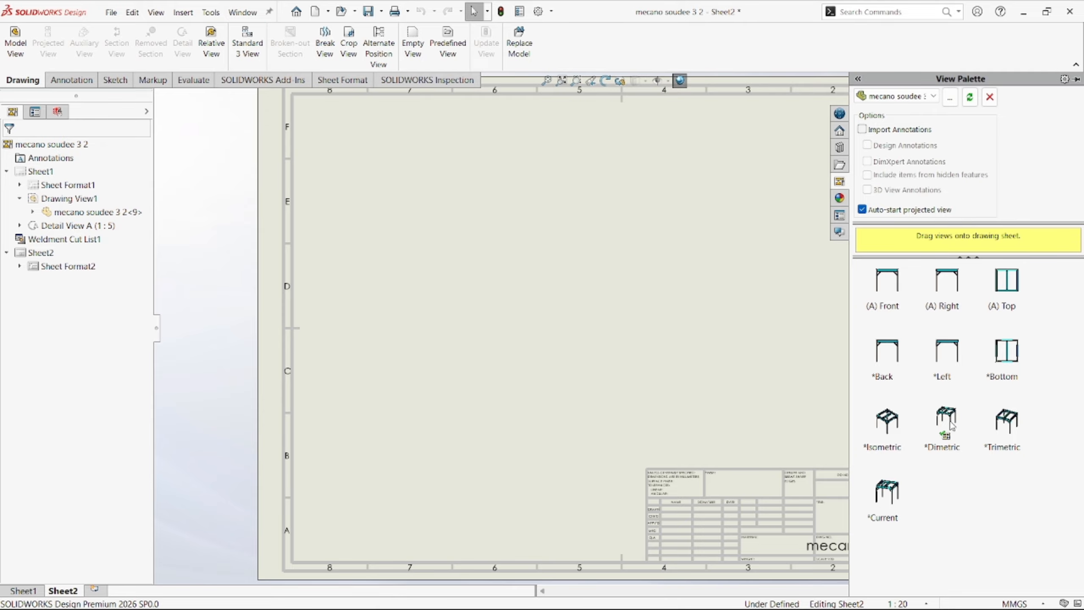
pyautogui.moveTo(950, 424)
pyautogui.mouseDown()
pyautogui.moveTo(770, 339)
pyautogui.moveTo(737, 278)
pyautogui.moveTo(747, 282)
pyautogui.mouseUp()
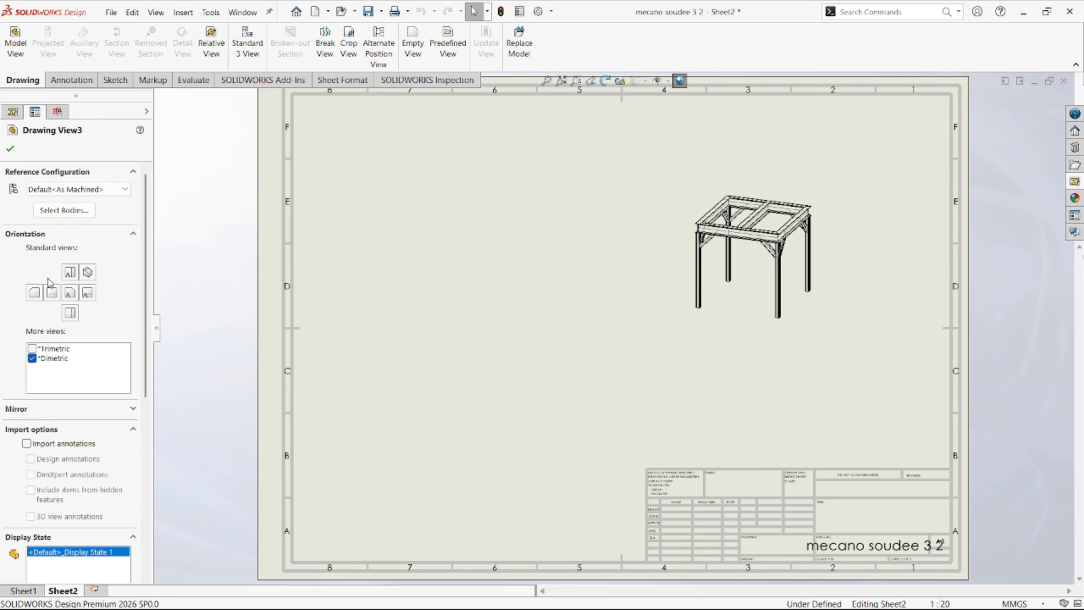
# Give the new dimetric view a custom scale of 1:10 and the Shaded With Edges display style.
pyautogui.scroll(-6, 54, 442)
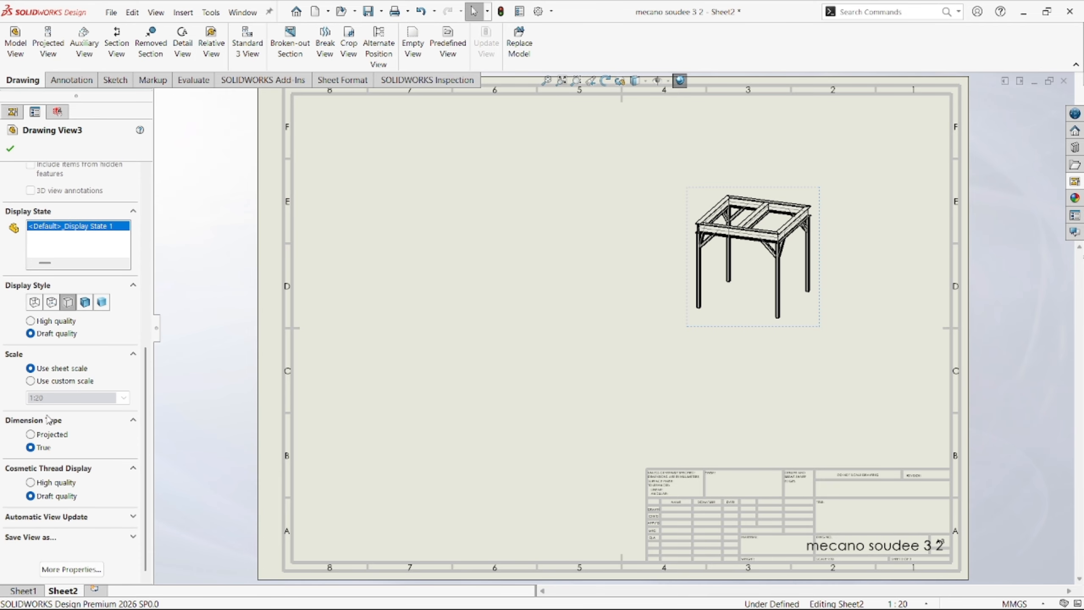
pyautogui.click(43, 382)
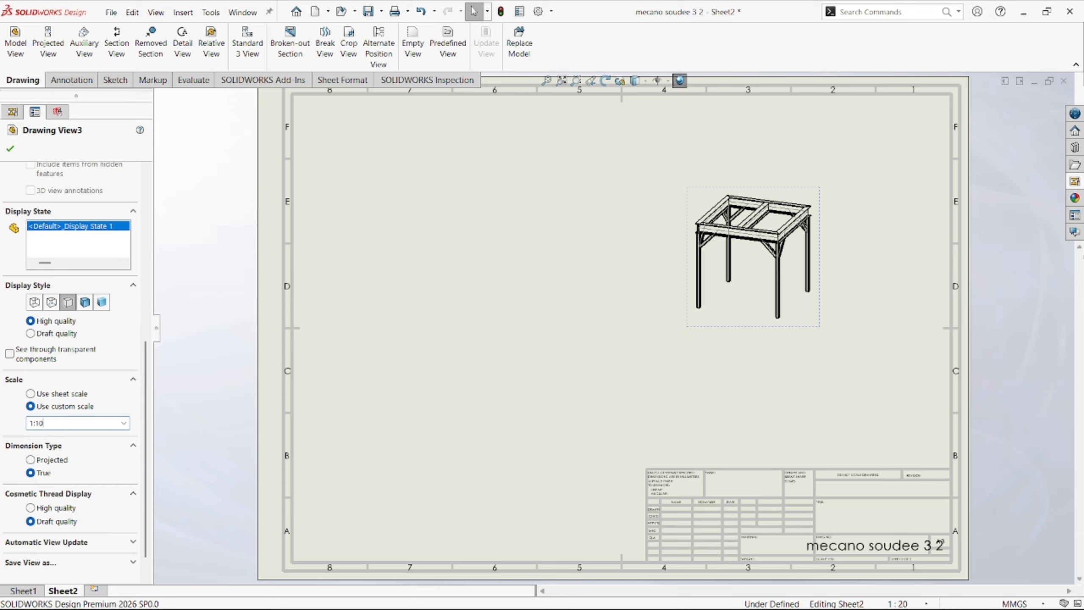
pyautogui.press('Return')
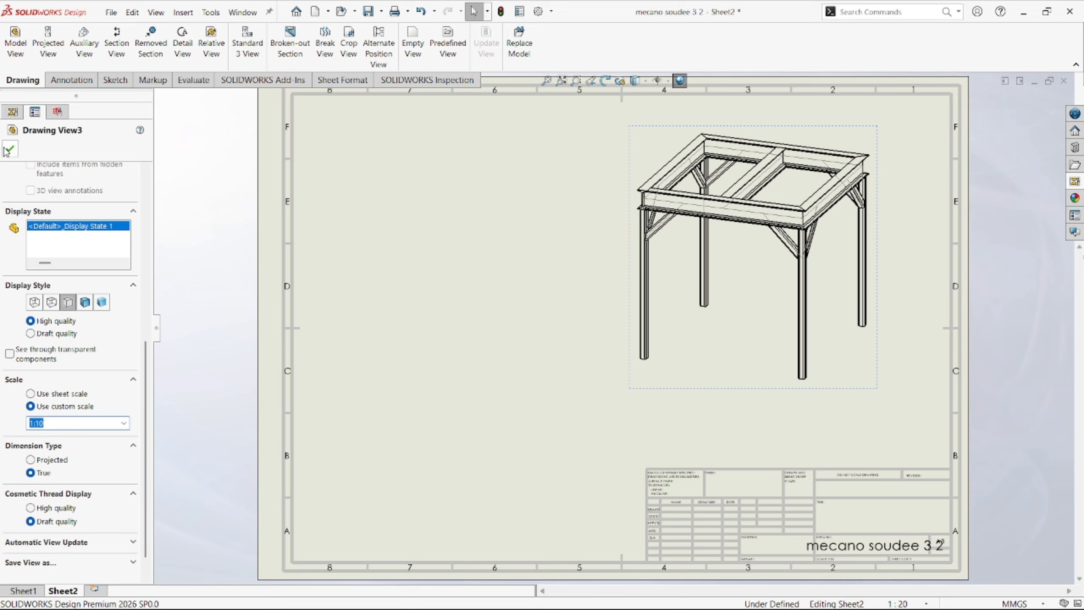
pyautogui.scroll(6, 124, 315)
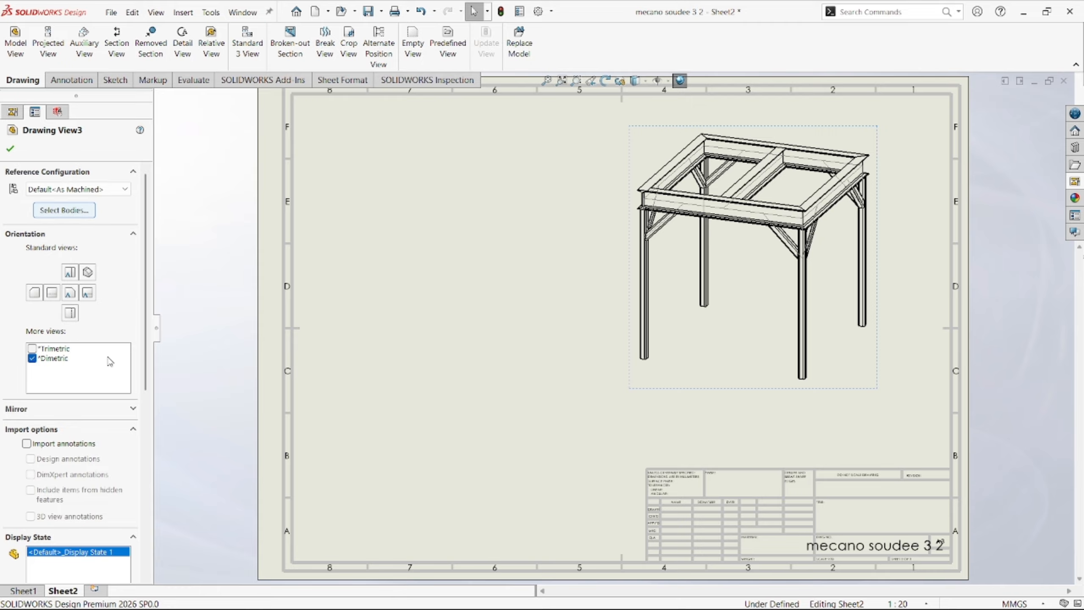
pyautogui.scroll(-5, 132, 397)
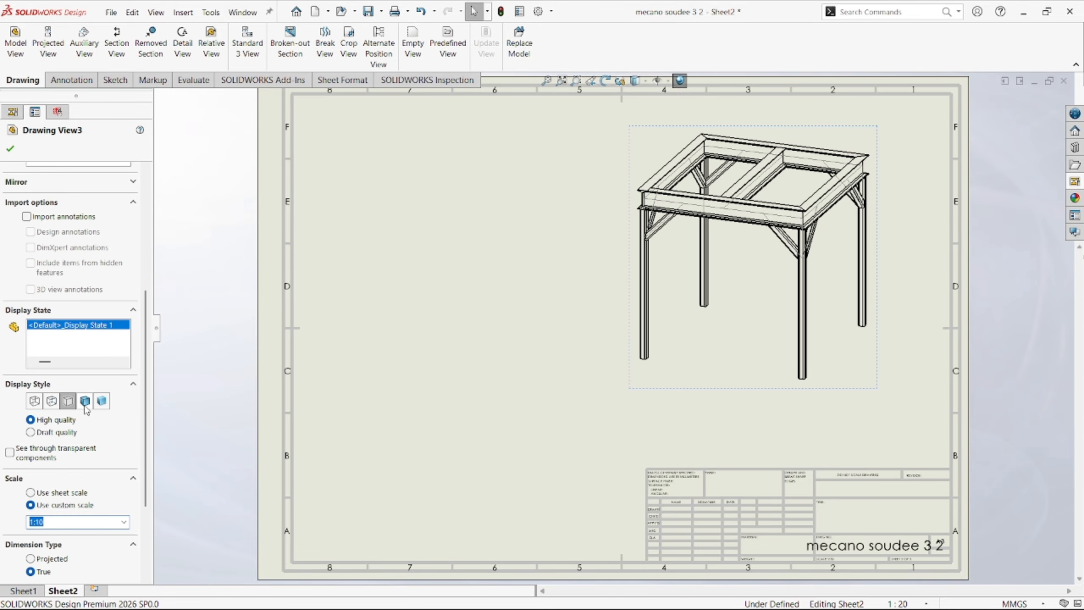
pyautogui.click(86, 402)
pyautogui.scroll(5, 72, 299)
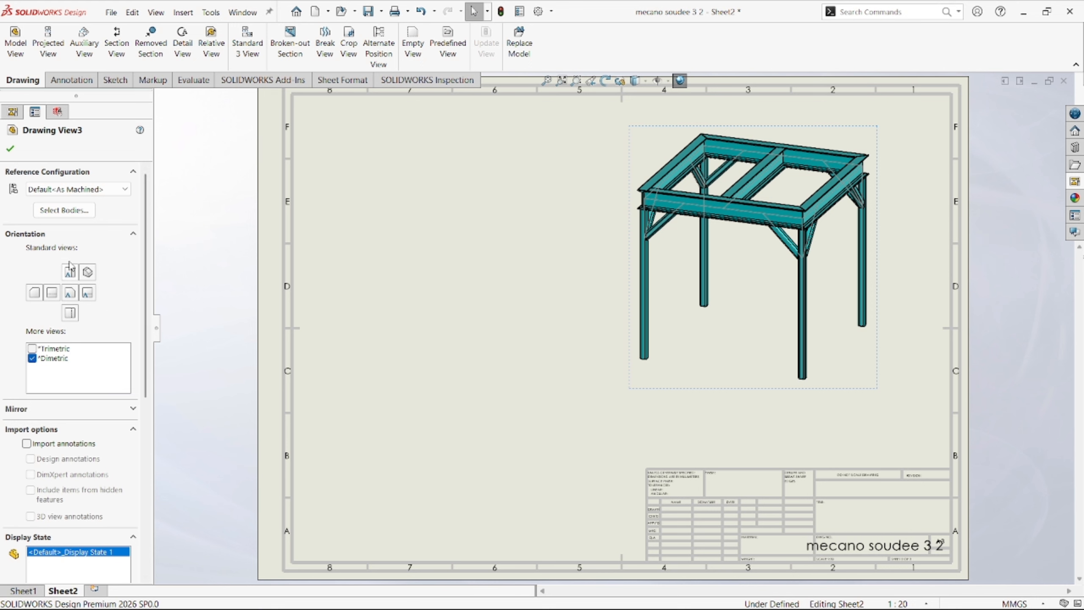
# Restrict the new view to the single Sb beam 120 X 12 body at the front of the frame.
pyautogui.click(64, 210)
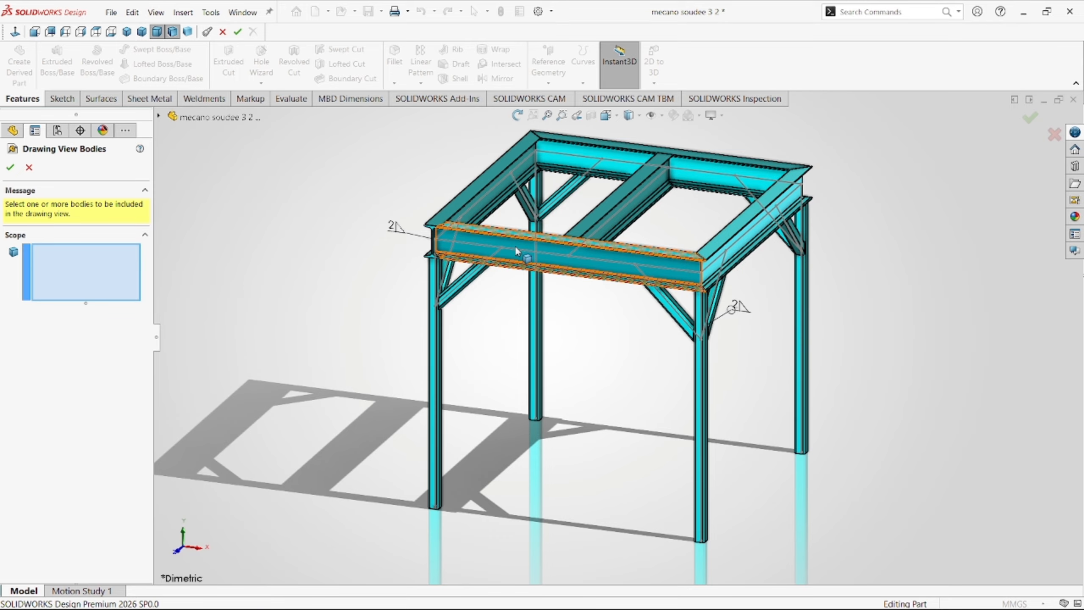
pyautogui.click(651, 265)
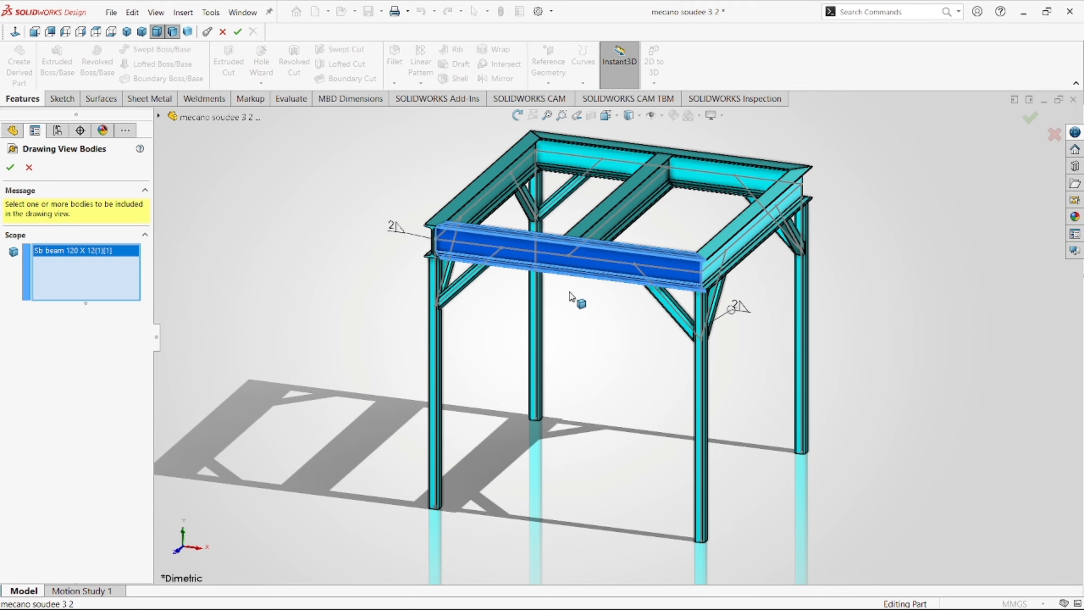
pyautogui.click(11, 167)
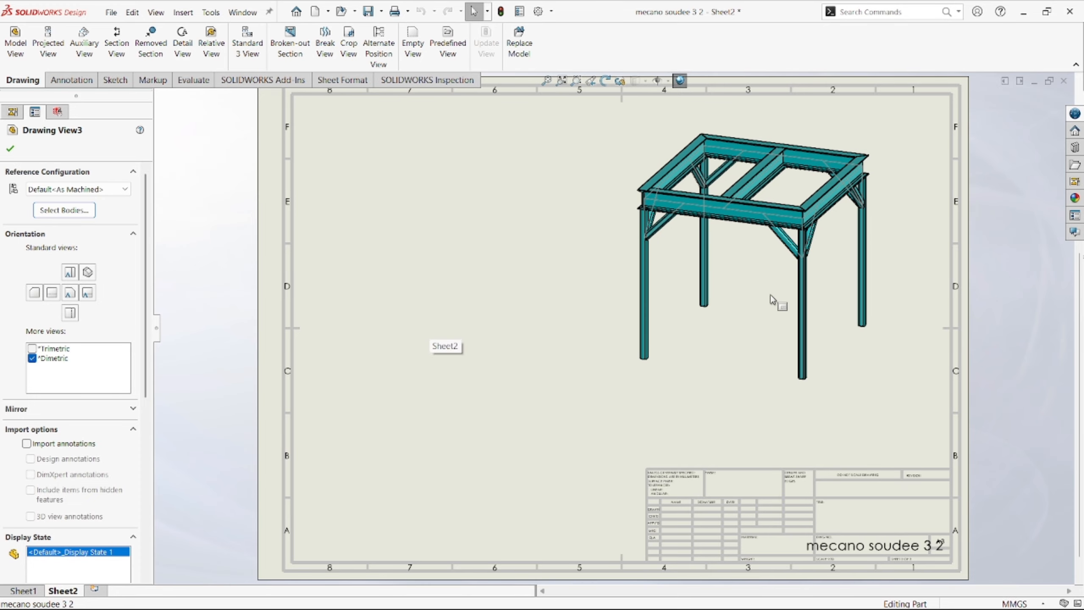
# Switch the beam view to the Front orientation and import its design annotations.
pyautogui.click(69, 293)
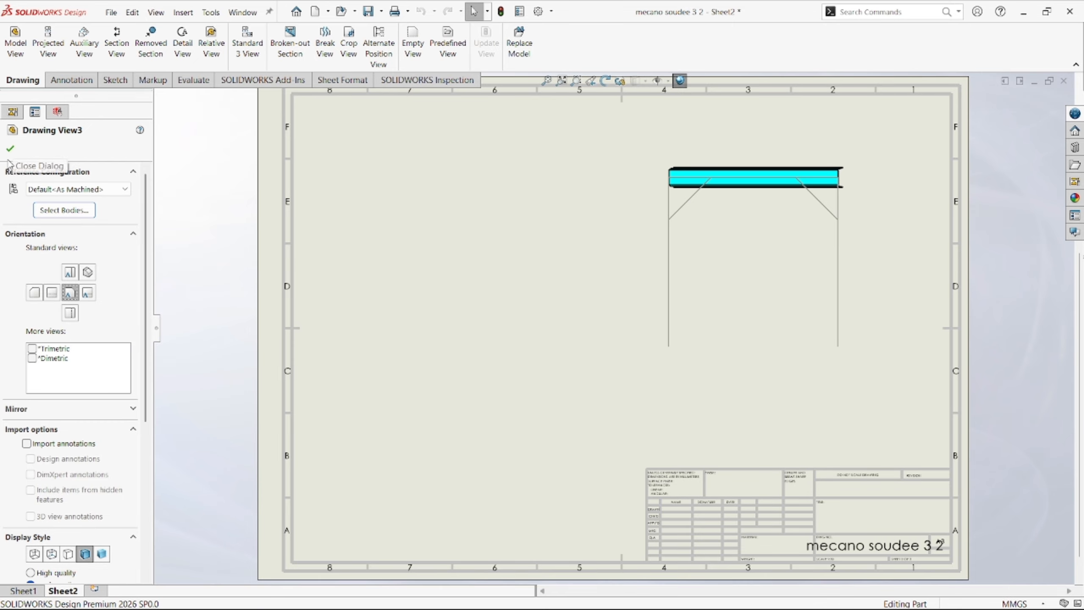
pyautogui.click(27, 444)
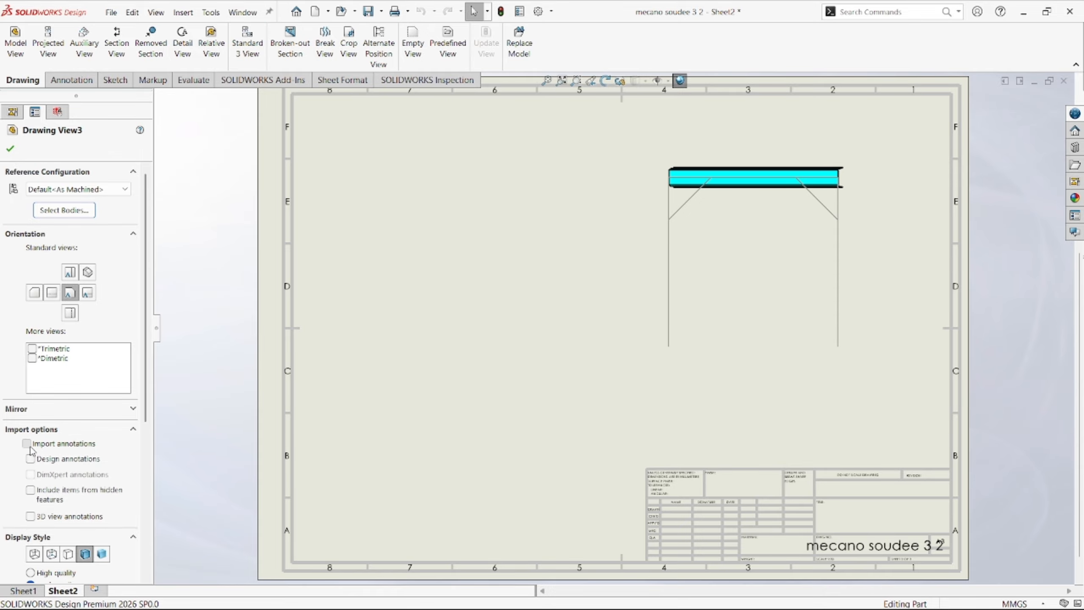
pyautogui.click(34, 460)
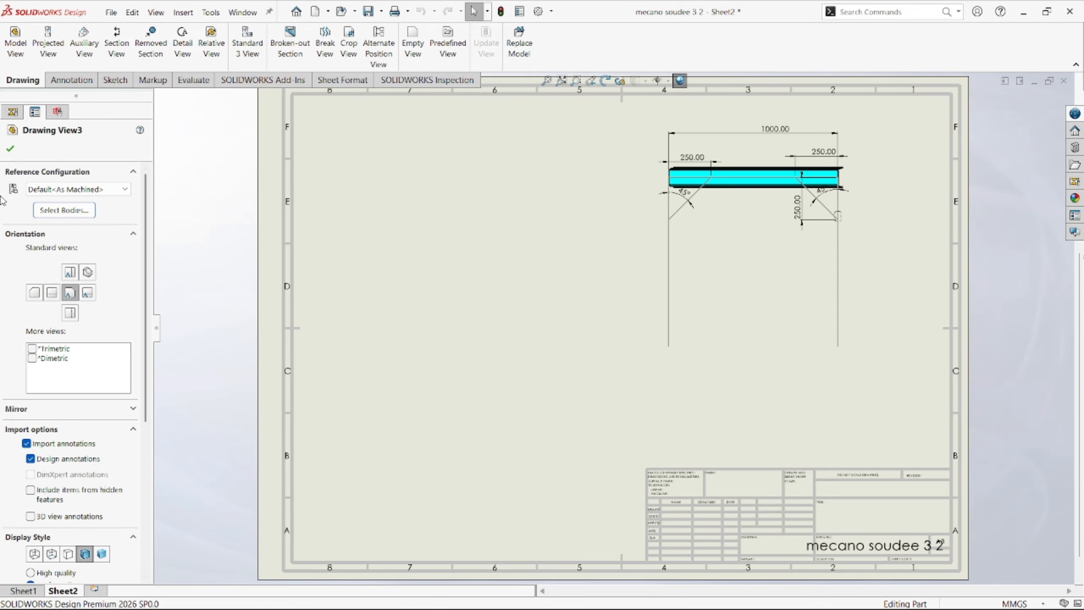
pyautogui.click(10, 149)
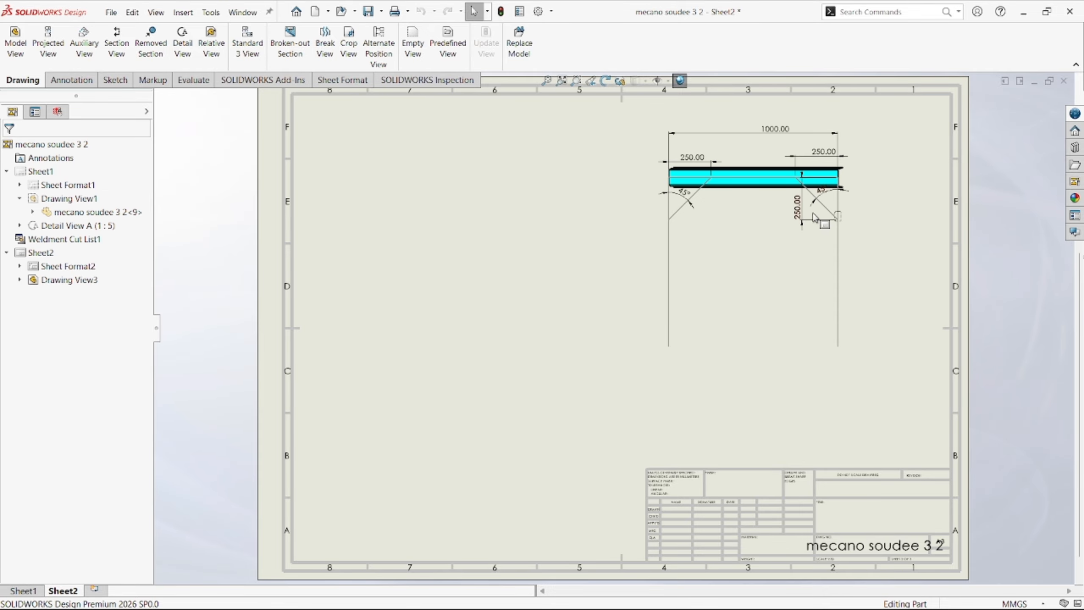
# Shift the beam view toward the middle of the sheet and set its display style to Hidden Lines Visible.
pyautogui.scroll(3, 815, 217)
pyautogui.scroll(-3, 775, 233)
pyautogui.scroll(2, 633, 283)
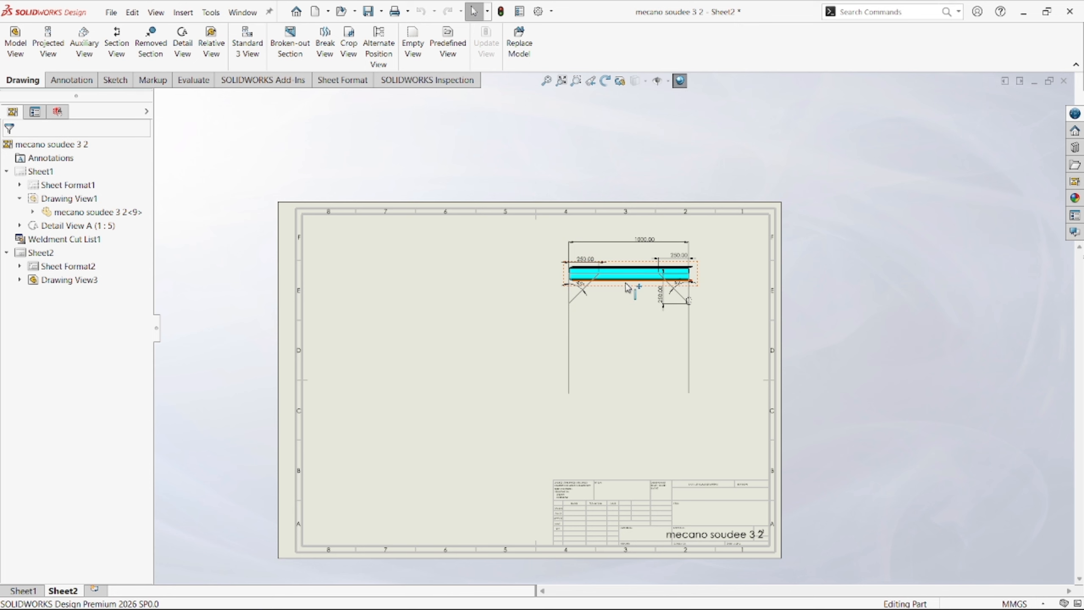
pyautogui.moveTo(627, 287); pyautogui.dragTo(571, 294)
pyautogui.scroll(2, 568, 346)
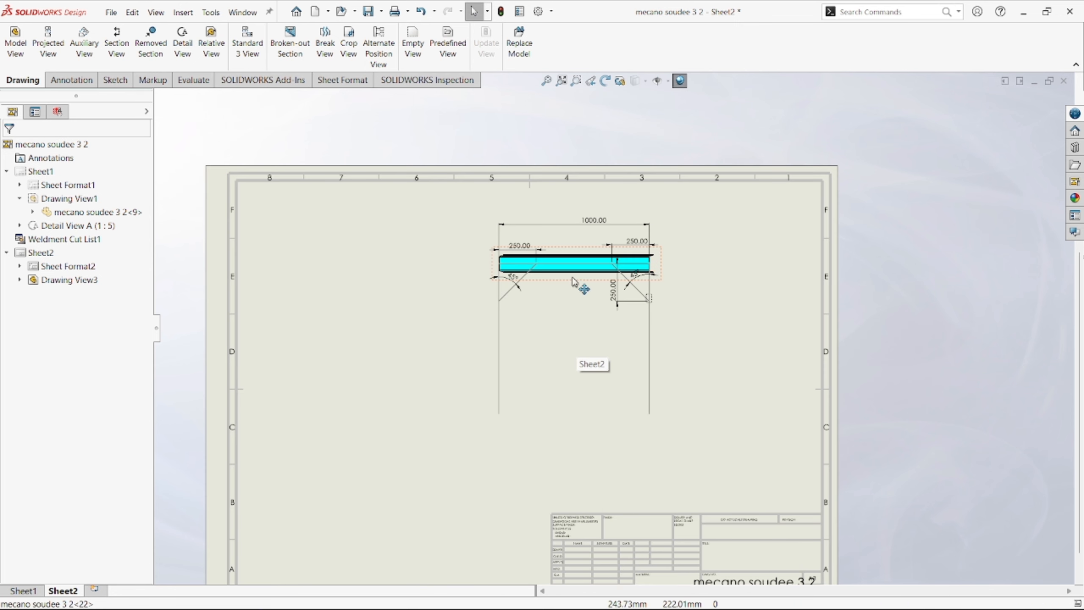
pyautogui.click(574, 282)
pyautogui.scroll(-3, 127, 476)
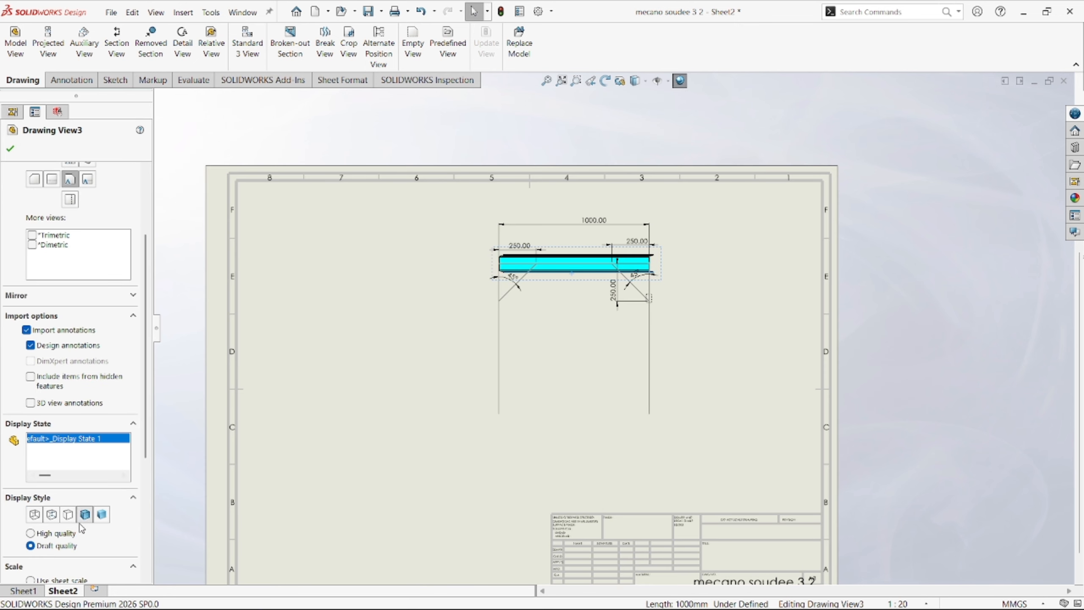
pyautogui.click(52, 515)
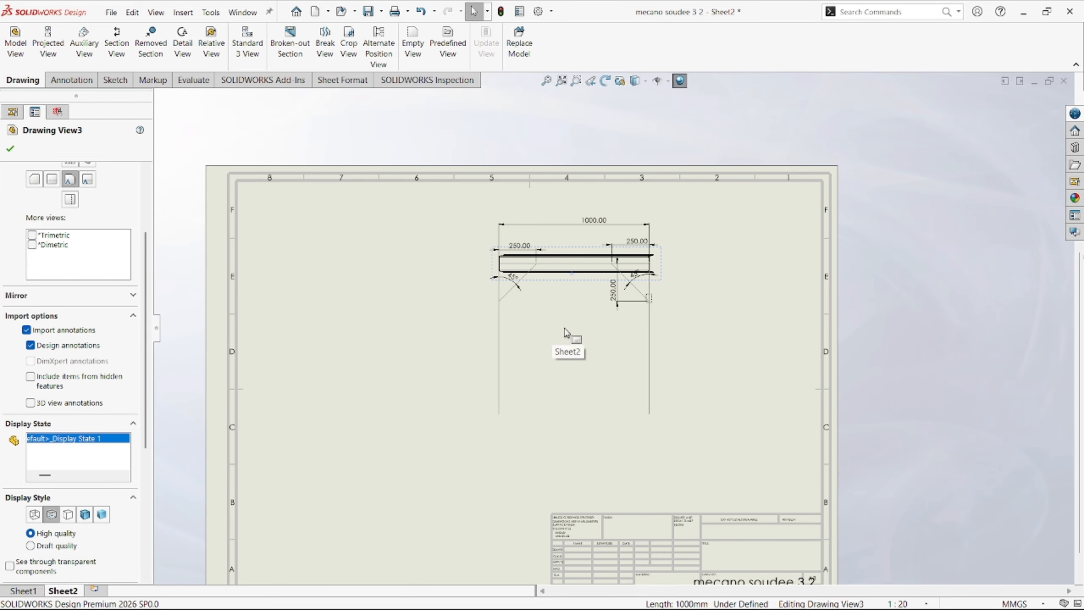
# Set the beam view's custom scale to 1:5.
pyautogui.scroll(-1, 564, 334)
pyautogui.doubleClick(581, 313)
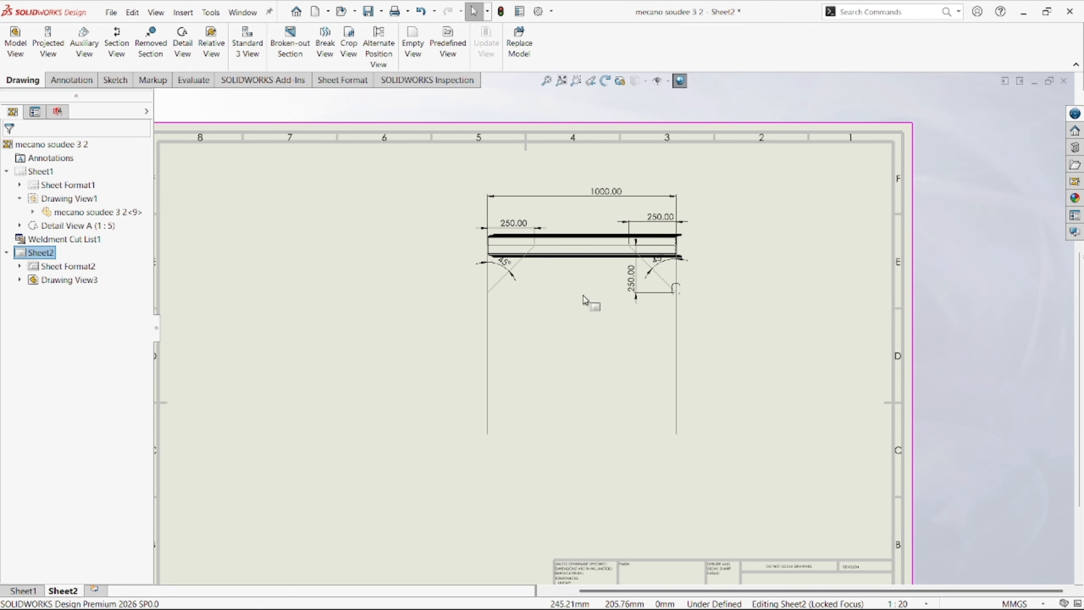
pyautogui.scroll(-1, 580, 286)
pyautogui.click(584, 259)
pyautogui.scroll(-8, 48, 442)
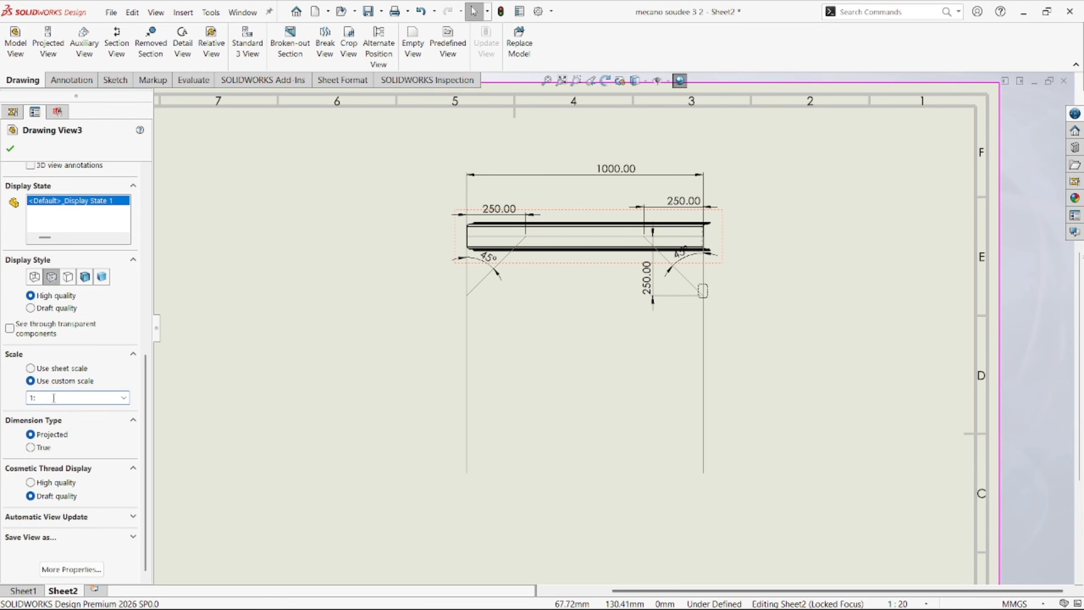
pyautogui.press('Return')
pyautogui.scroll(6, 490, 376)
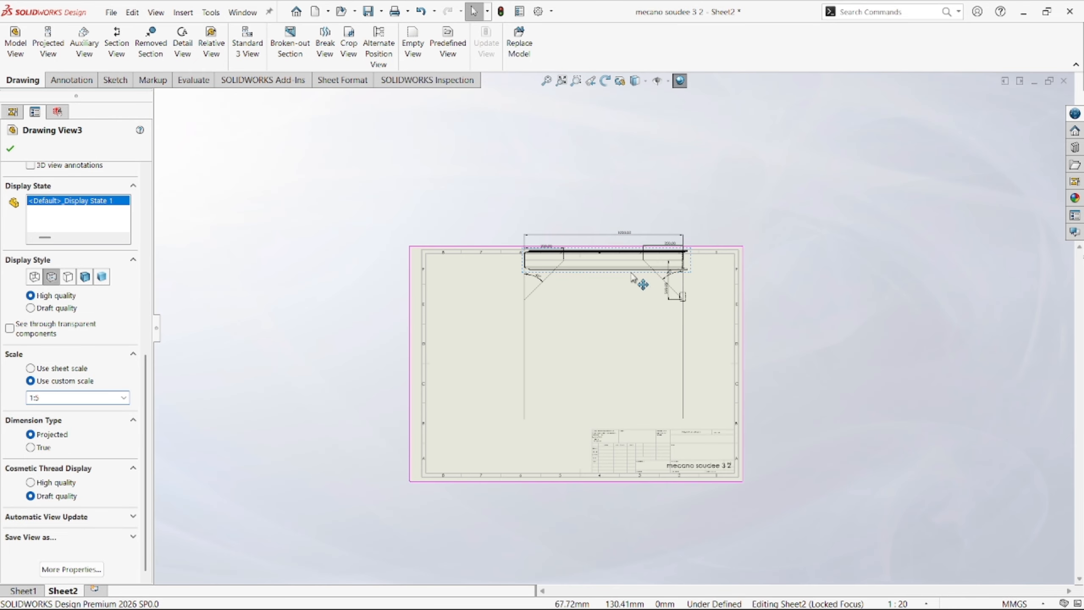
# Move the enlarged beam view down and to the left so its upper dimensions fit inside the sheet border.
pyautogui.moveTo(627, 292)
pyautogui.mouseDown()
pyautogui.moveTo(601, 333)
pyautogui.moveTo(560, 335)
pyautogui.mouseUp()
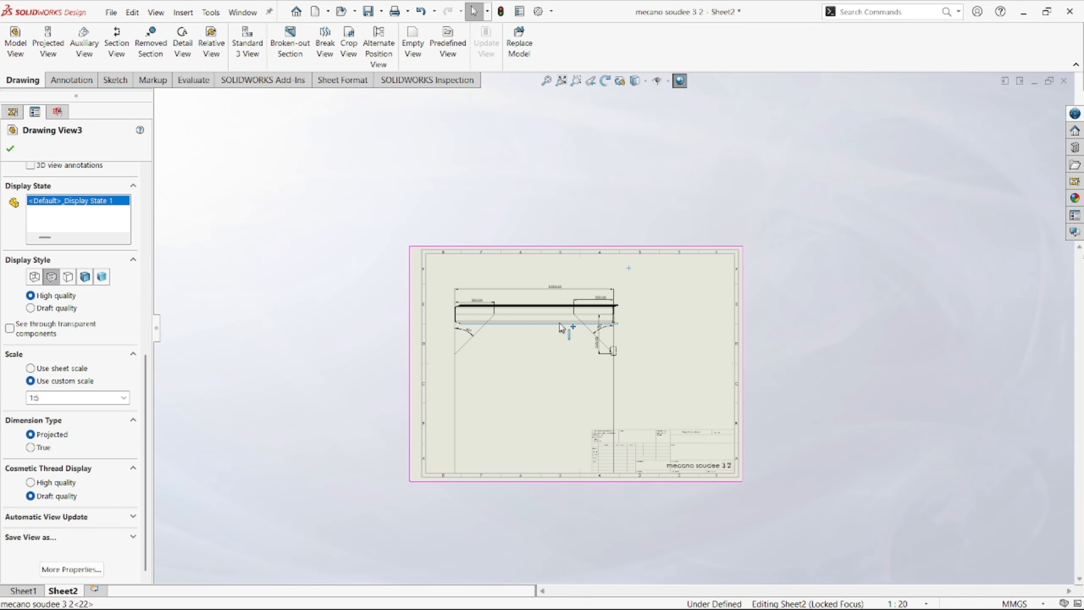
pyautogui.scroll(2, 596, 341)
pyautogui.scroll(-2, 596, 342)
pyautogui.scroll(-2, 591, 344)
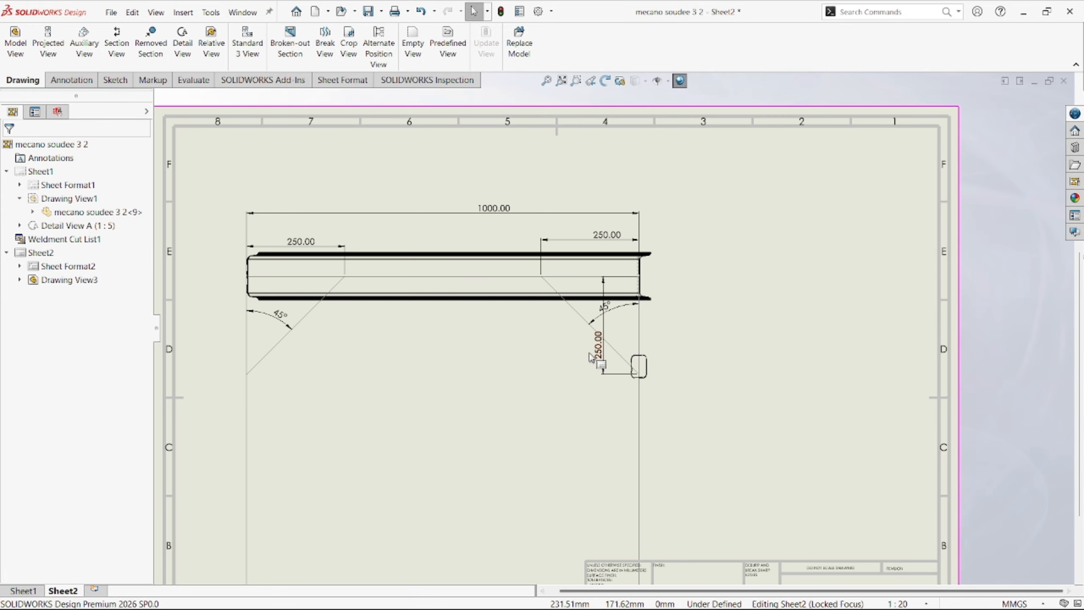
pyautogui.scroll(3, 623, 364)
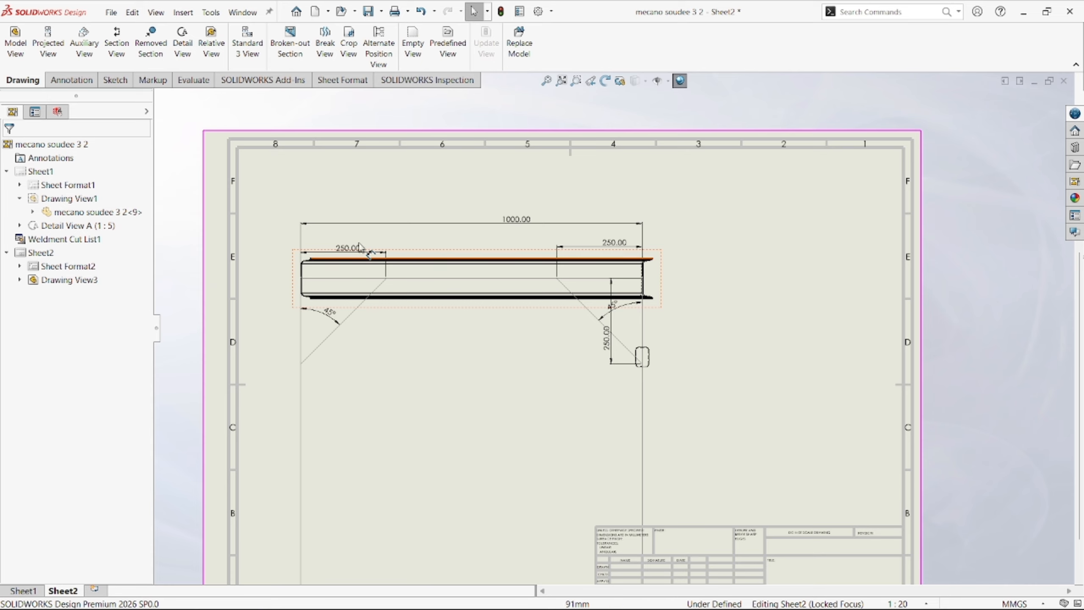
# Try to dimension the length of the beam's lowest outer flange edge with Smart Dimension.
pyautogui.click(71, 80)
pyautogui.click(22, 42)
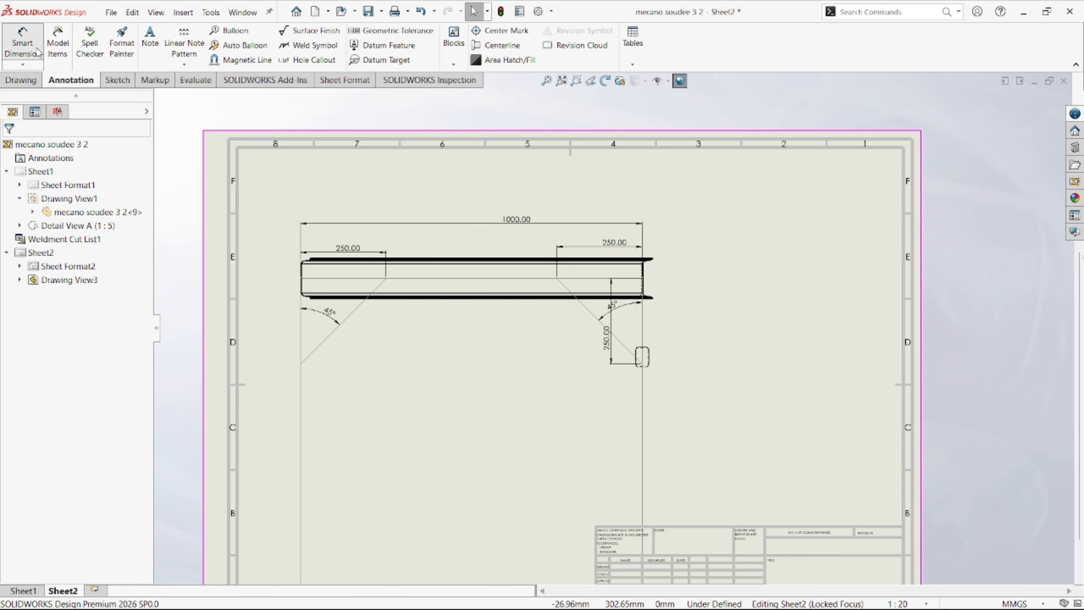
pyautogui.scroll(-5, 444, 336)
pyautogui.scroll(-2, 470, 337)
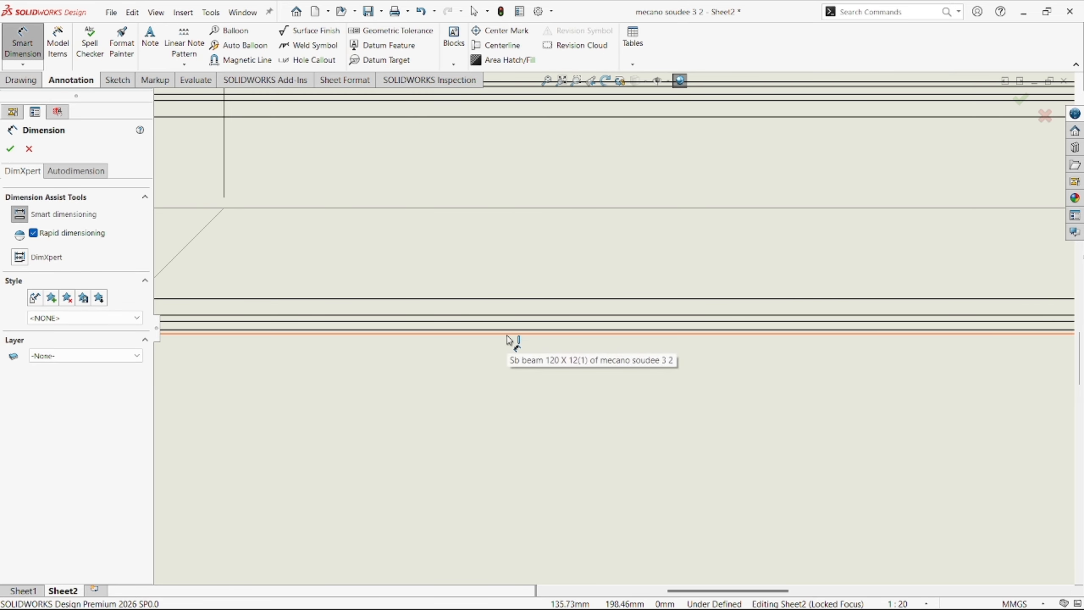
pyautogui.click(510, 342)
pyautogui.scroll(5, 544, 477)
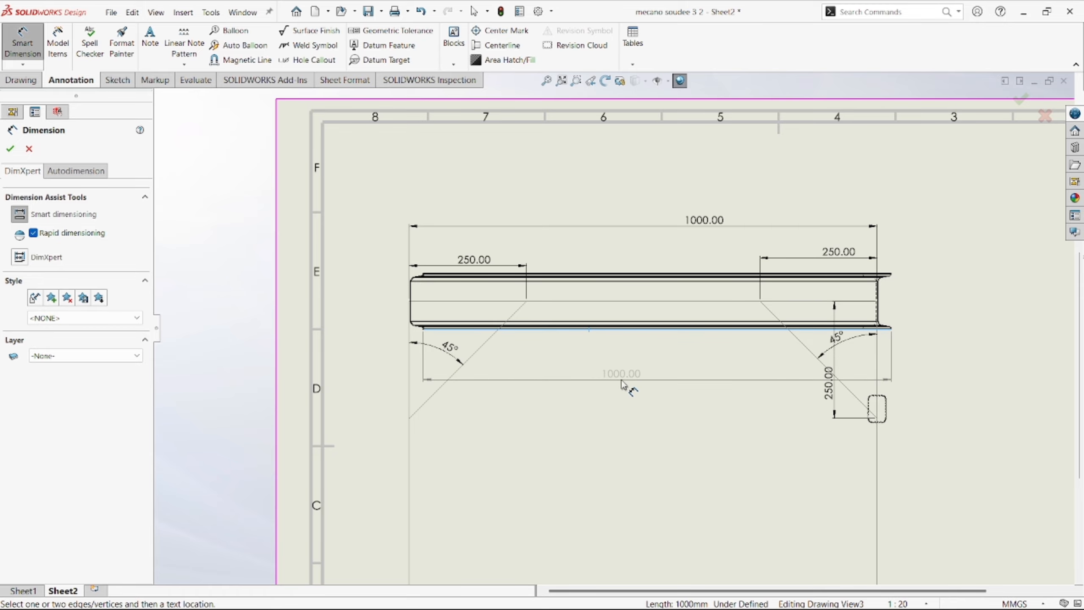
pyautogui.press('Escape')
# Dimension the length of the inner edge of the beam's lower flange, placing the dimension just below the beam.
pyautogui.scroll(-2, 546, 327)
pyautogui.scroll(-3, 374, 335)
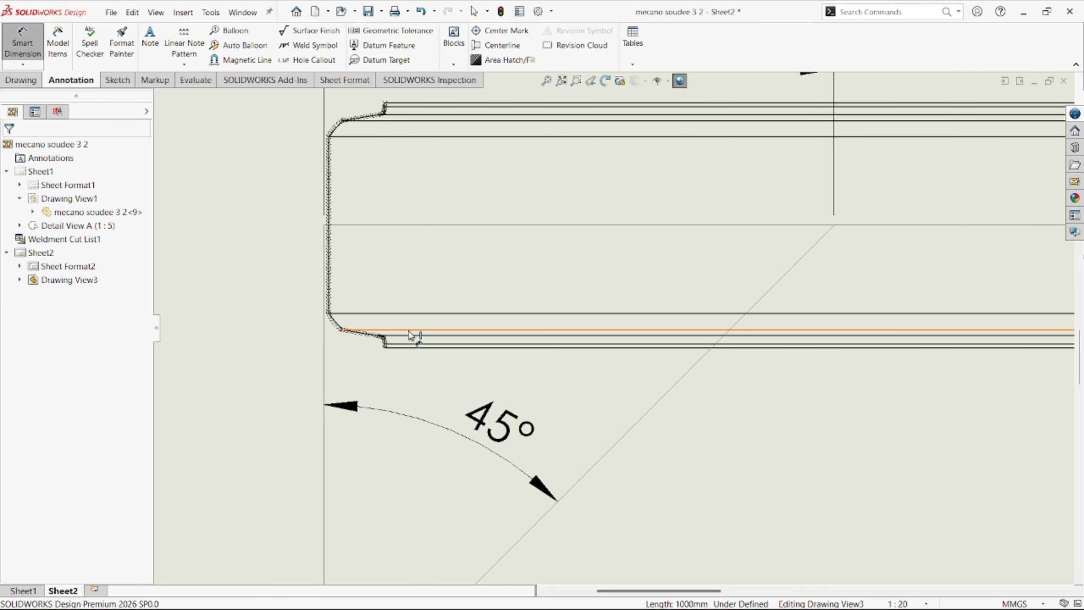
pyautogui.click(412, 333)
pyautogui.scroll(5, 605, 465)
pyautogui.scroll(2, 796, 448)
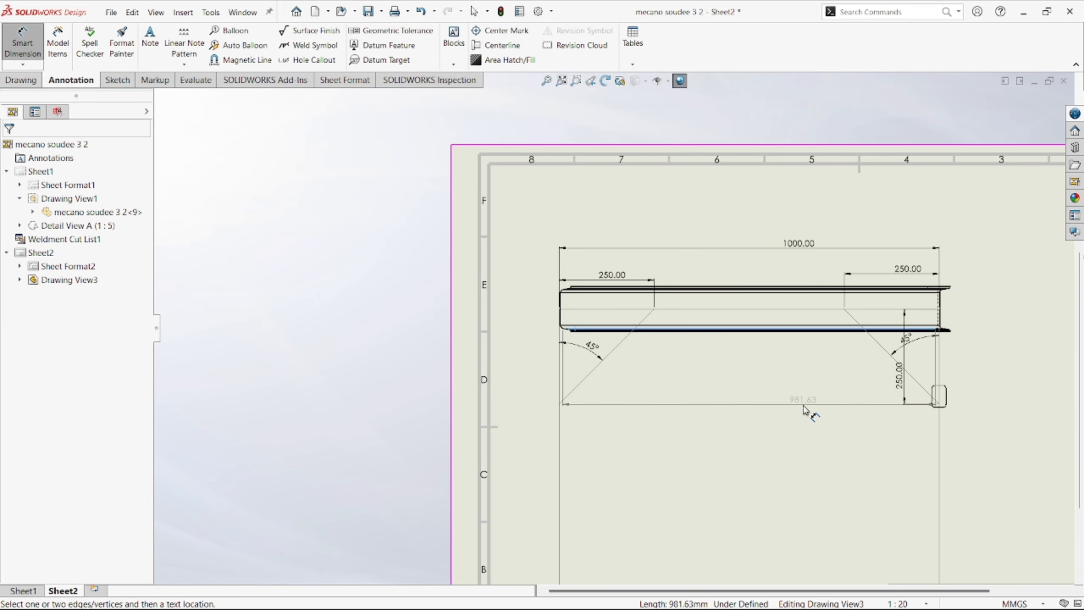
pyautogui.click(793, 359)
pyautogui.scroll(4, 832, 362)
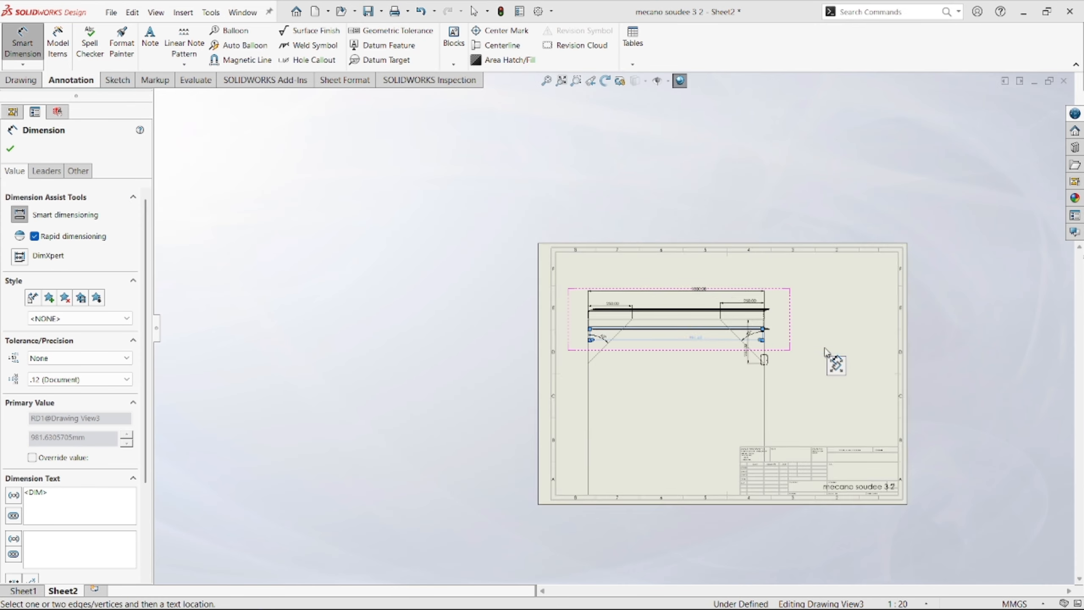
pyautogui.scroll(-2, 732, 332)
pyautogui.scroll(3, 459, 267)
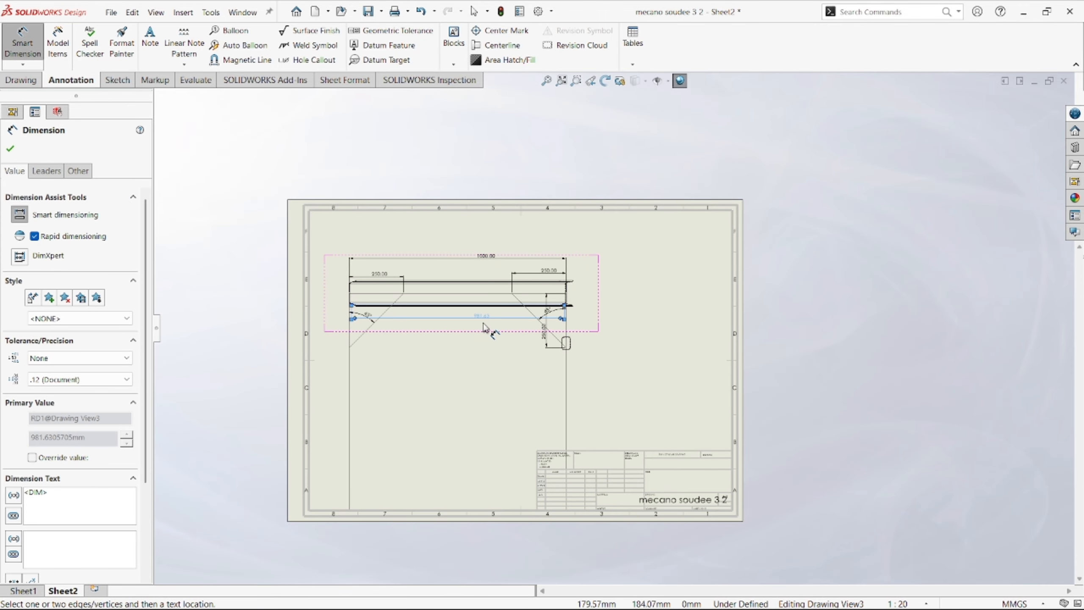
pyautogui.press('Escape')
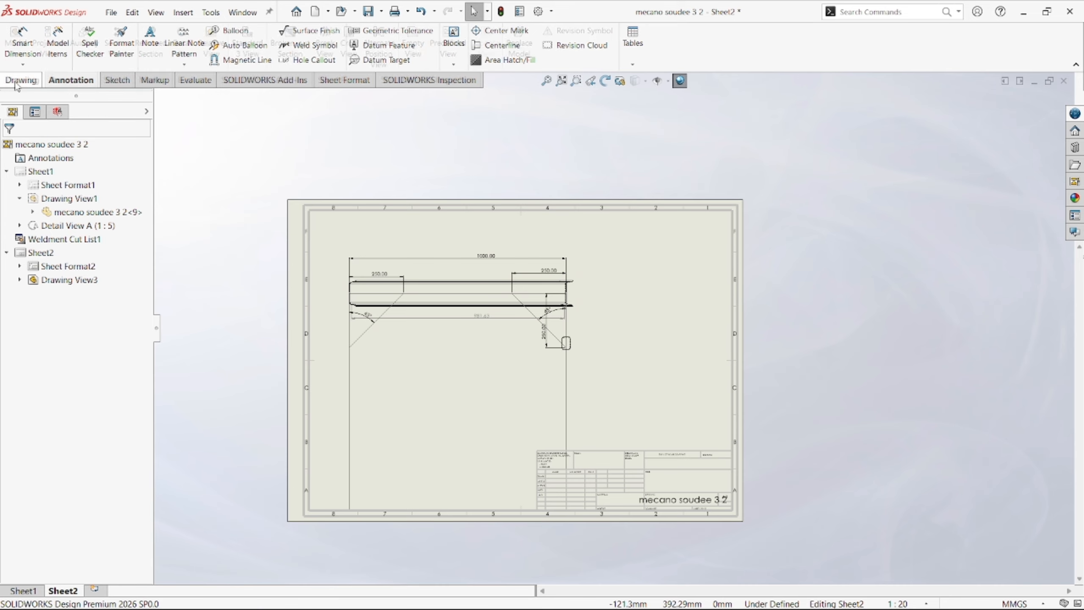
# Add an auxiliary view unfolded from the beam's lower flange edge and place it directly below the main beam view.
pyautogui.click(20, 80)
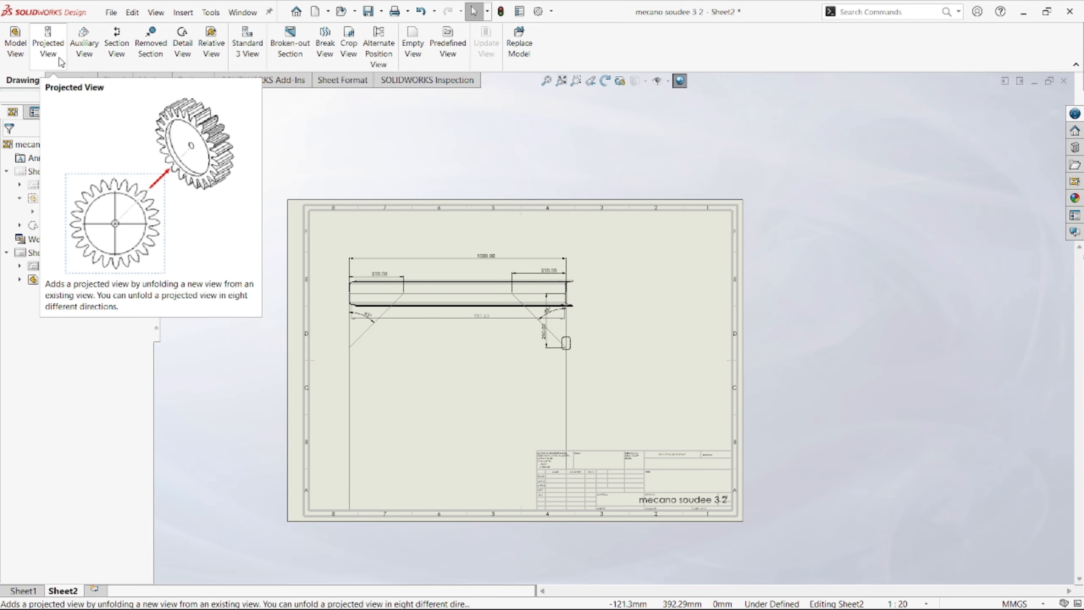
pyautogui.click(84, 47)
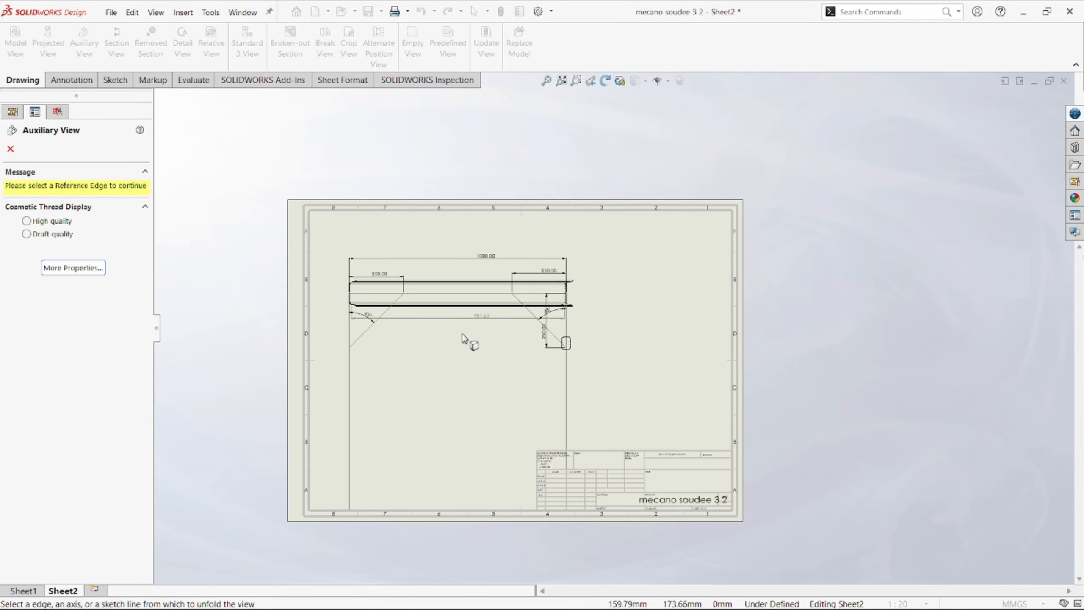
pyautogui.click(482, 309)
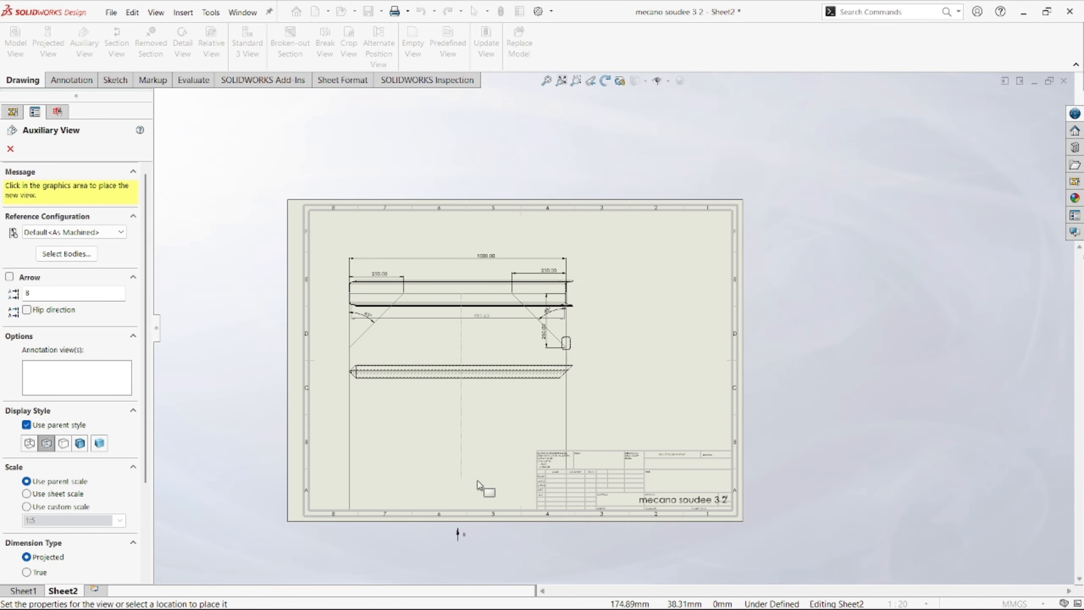
pyautogui.scroll(-3, 478, 483)
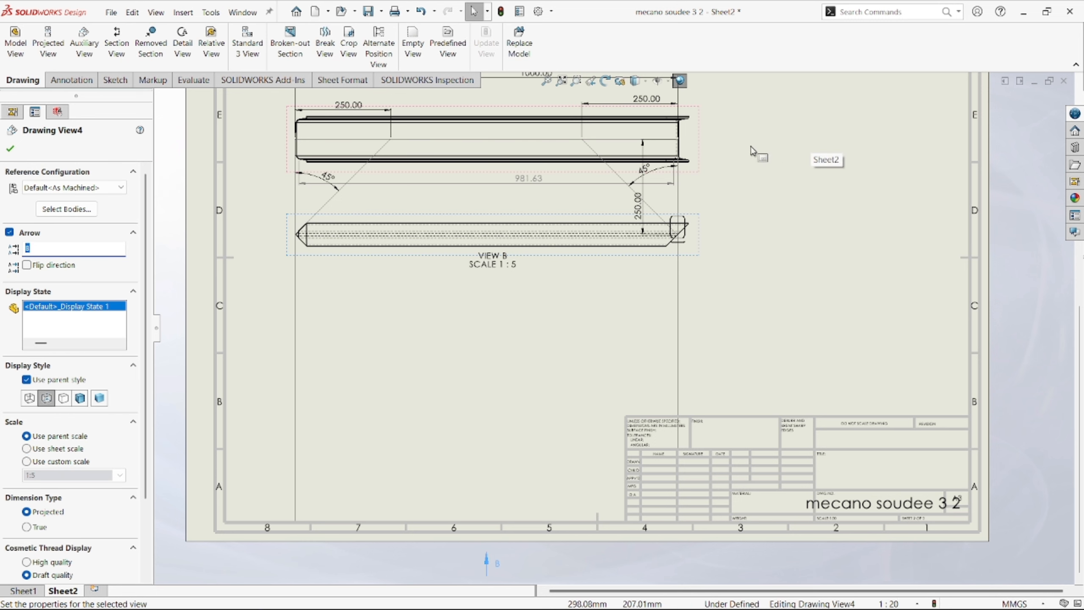
pyautogui.click(814, 154)
# Project an end view showing the I-section from the main beam view and place it to the right of the beam.
pyautogui.press('f')
pyautogui.scroll(-5, 568, 300)
pyautogui.scroll(3, 570, 309)
pyautogui.scroll(1, 609, 265)
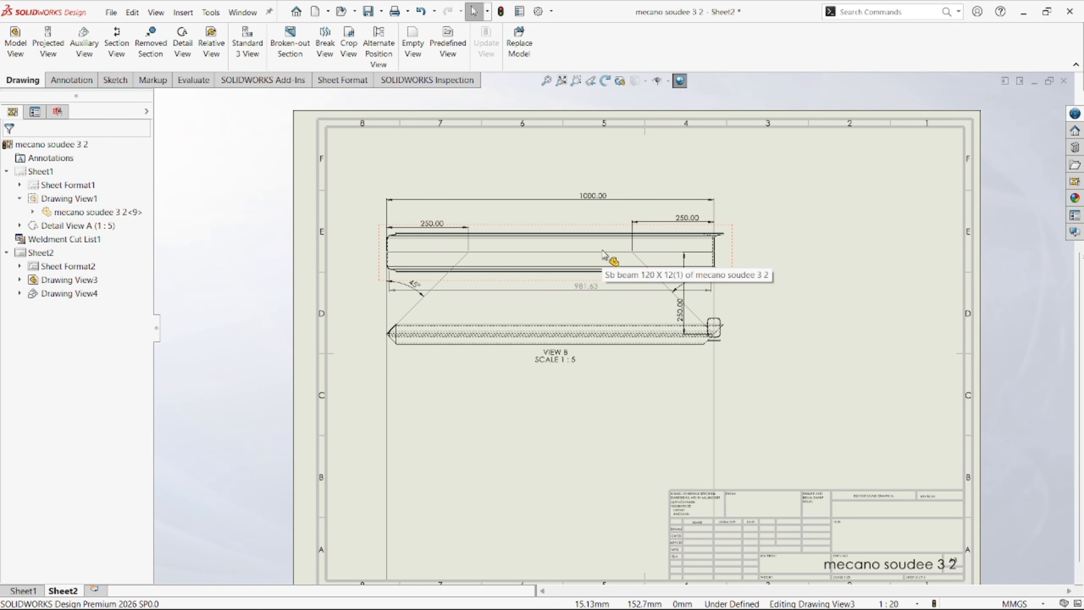
pyautogui.click(48, 41)
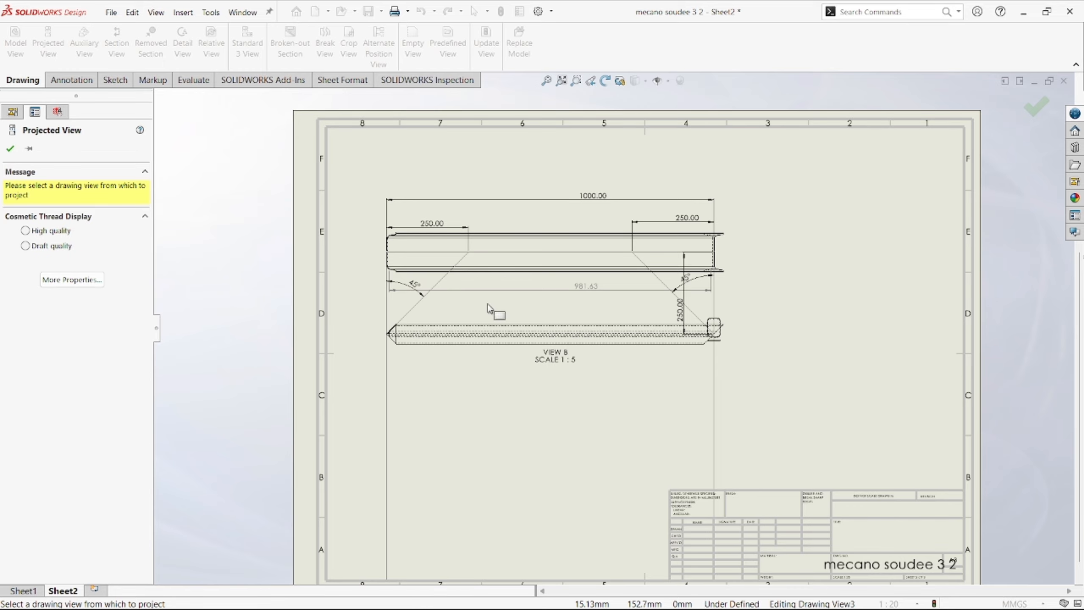
pyautogui.click(496, 269)
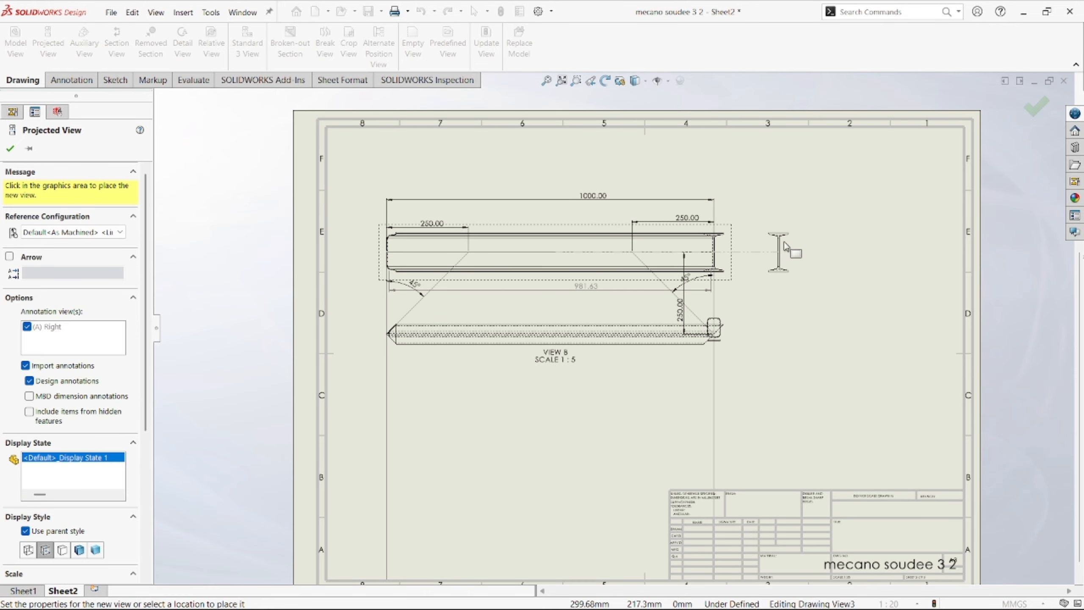
pyautogui.scroll(-2, 777, 247)
pyautogui.click(766, 251)
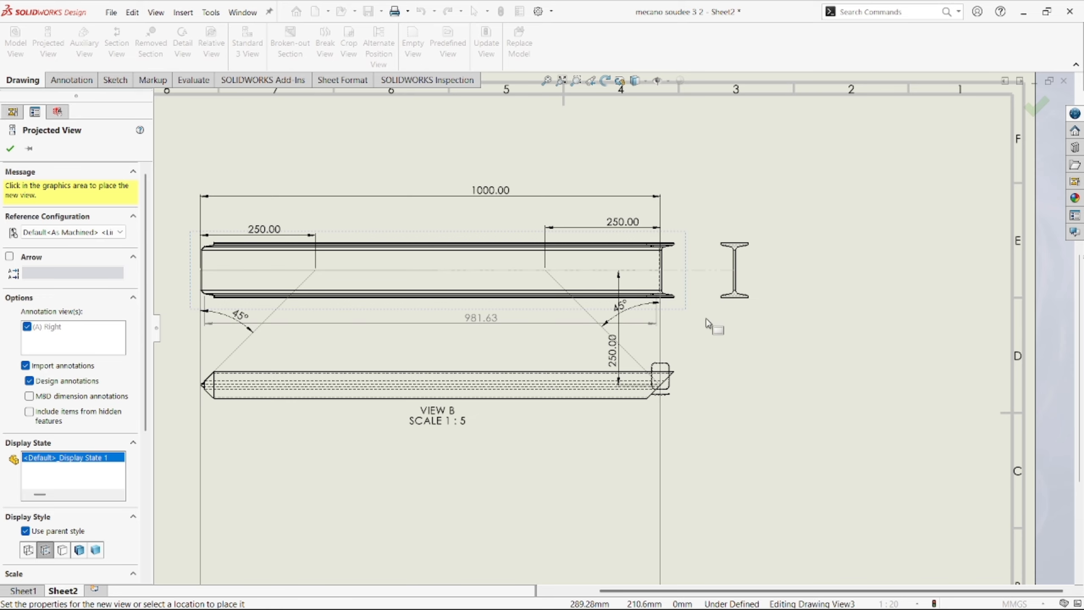
pyautogui.scroll(3, 669, 315)
pyautogui.scroll(-4, 535, 390)
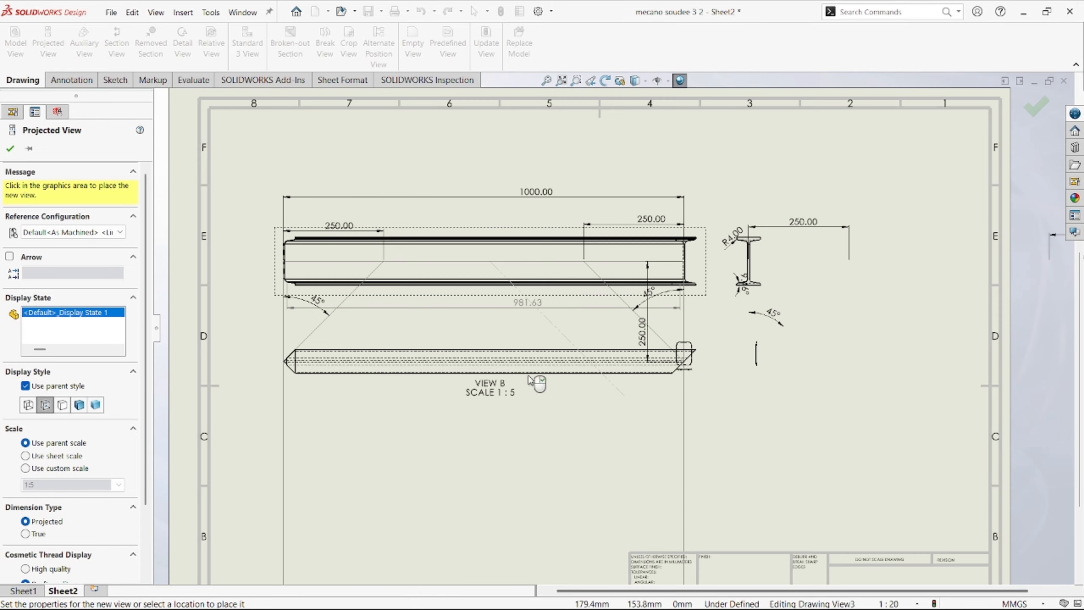
pyautogui.scroll(1, 574, 373)
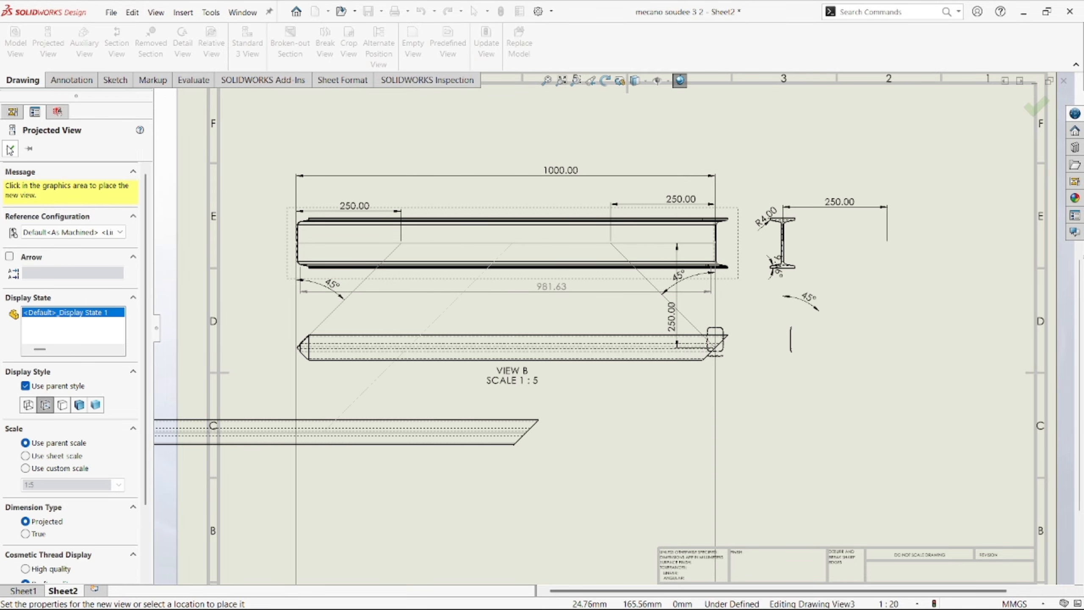
pyautogui.press('Escape')
# Delete the stray 250 and 45° dimensions outside the sheet and the 250 dimension above the I-section end view.
pyautogui.scroll(3, 552, 279)
pyautogui.scroll(-1, 689, 316)
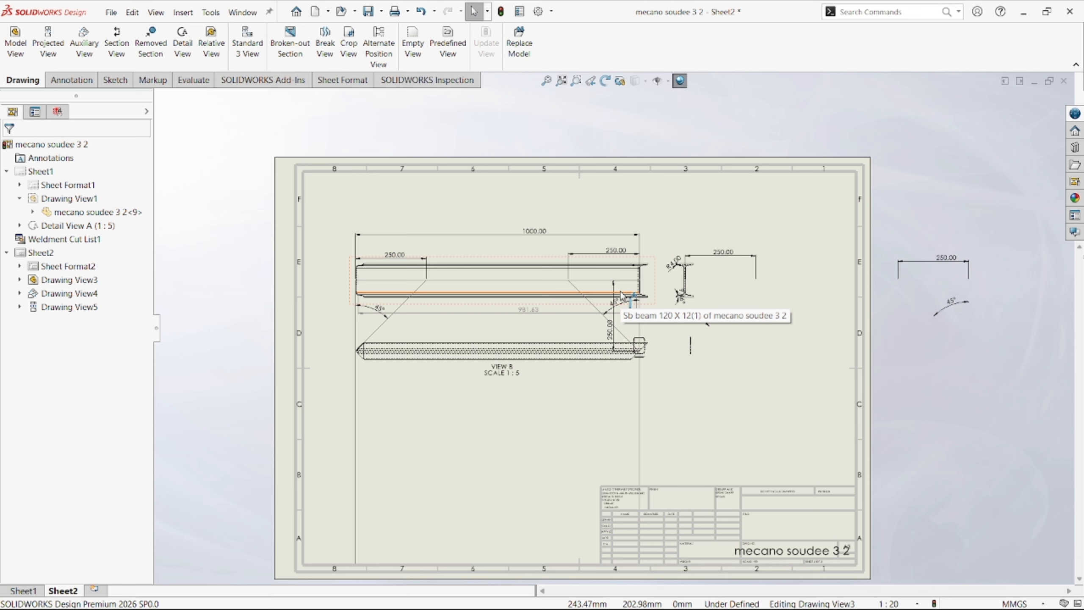
pyautogui.scroll(-1, 753, 329)
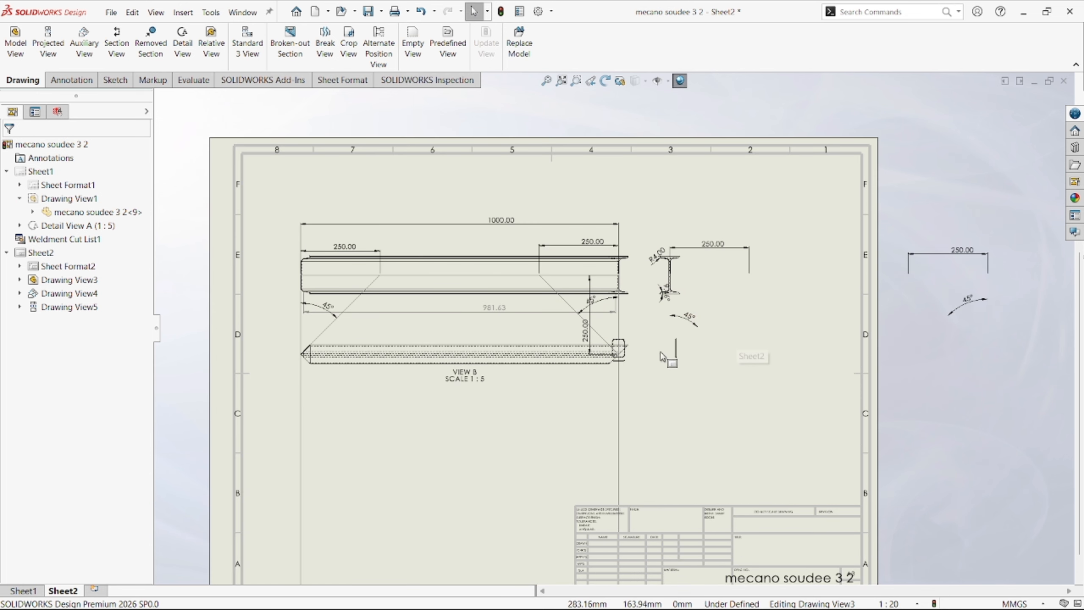
pyautogui.moveTo(833, 198); pyautogui.dragTo(1072, 355)
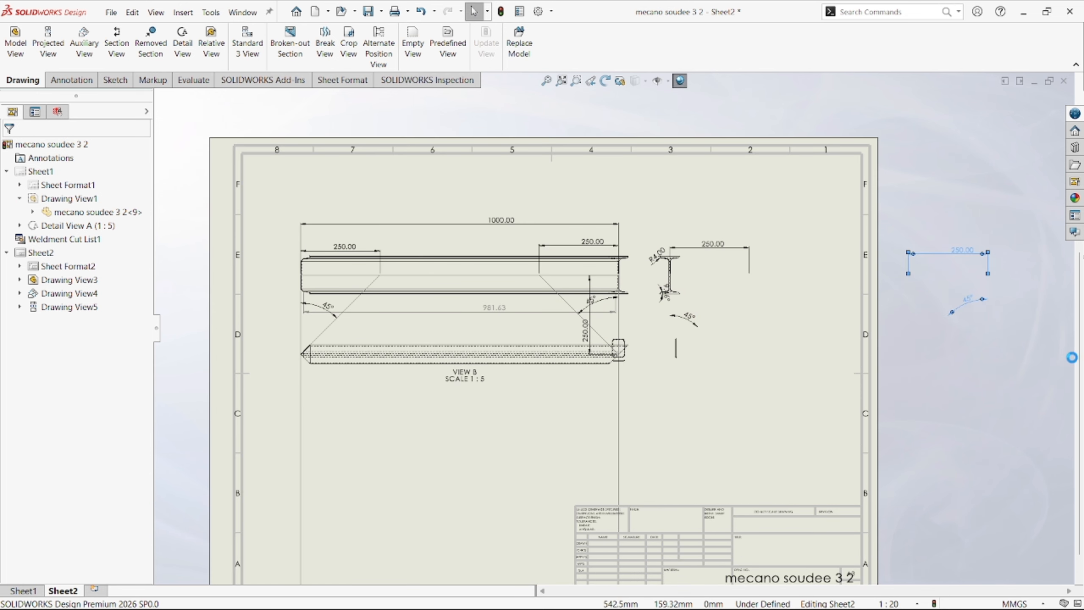
pyautogui.press('Delete')
pyautogui.scroll(-3, 783, 252)
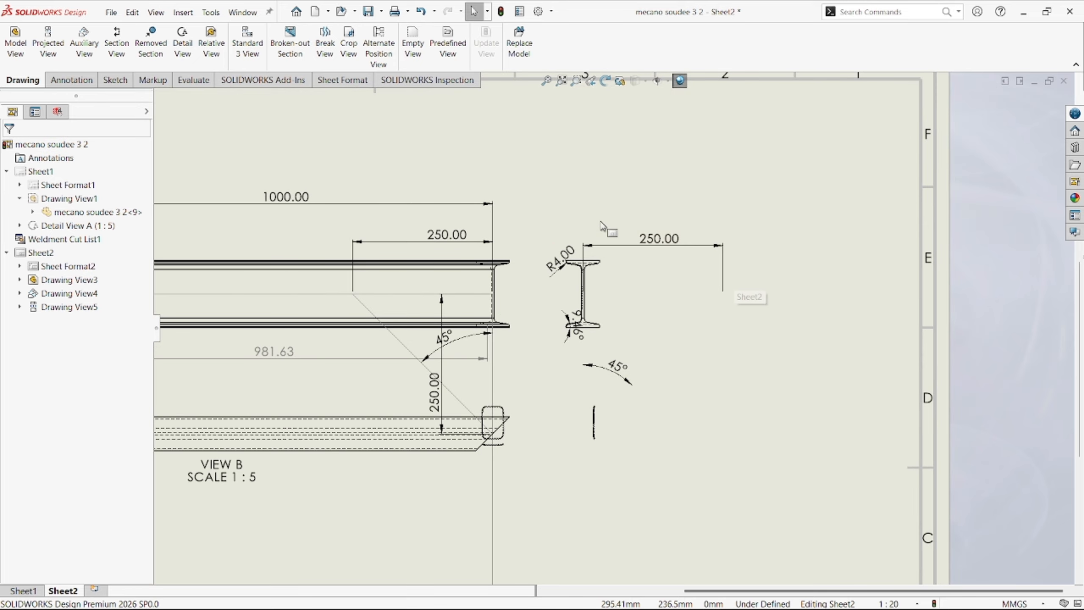
pyautogui.moveTo(602, 212); pyautogui.dragTo(776, 321)
pyautogui.press('Delete')
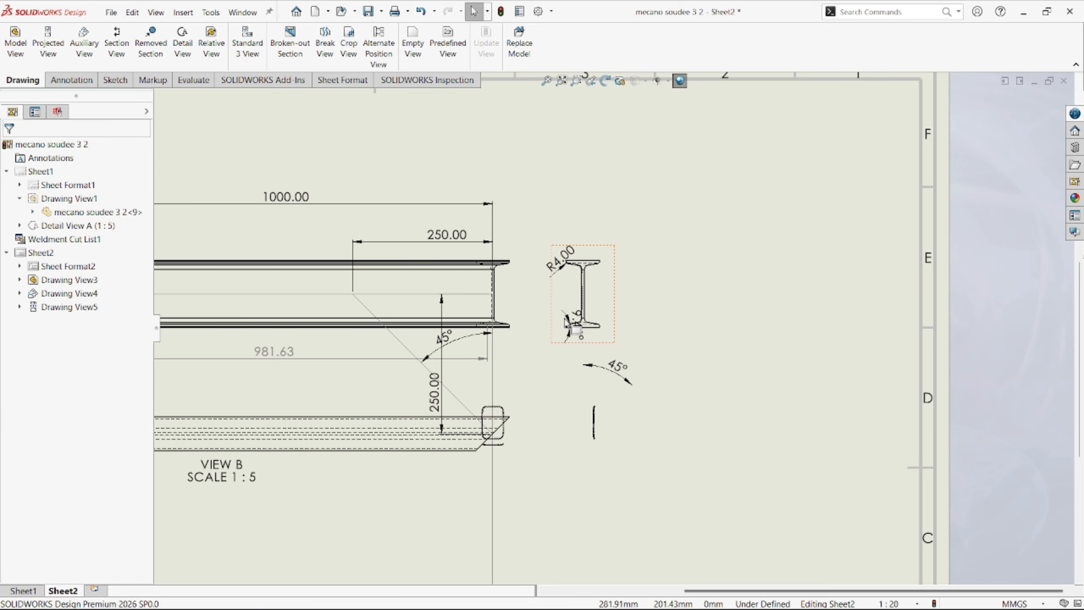
# Delete the flange slope angle on the I-section end view and the 45° dimension below it.
pyautogui.scroll(-4, 551, 304)
pyautogui.click(592, 328)
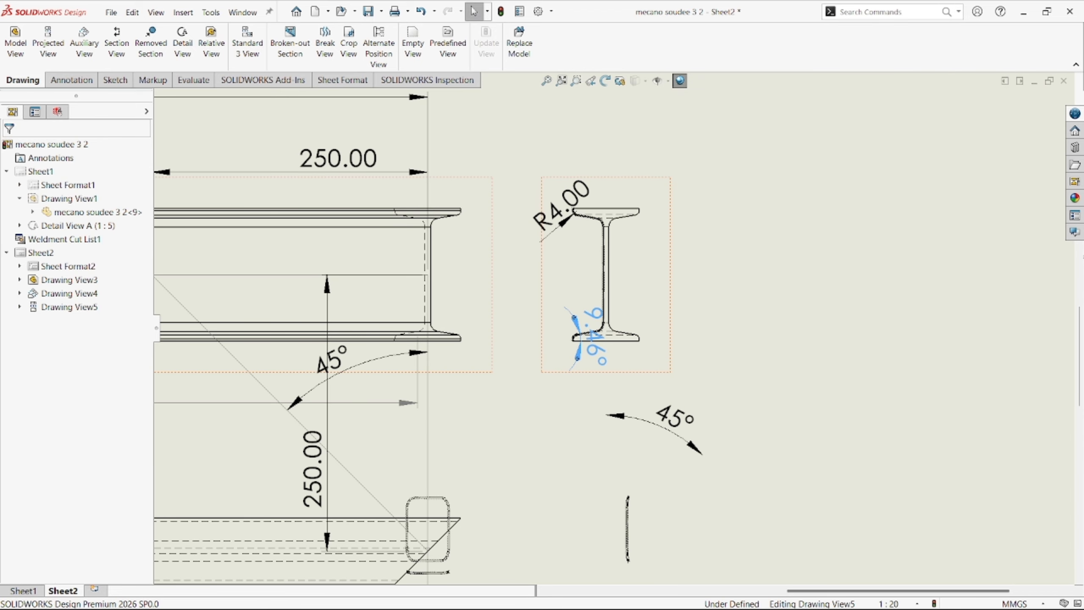
pyautogui.press('Delete')
pyautogui.scroll(4, 614, 328)
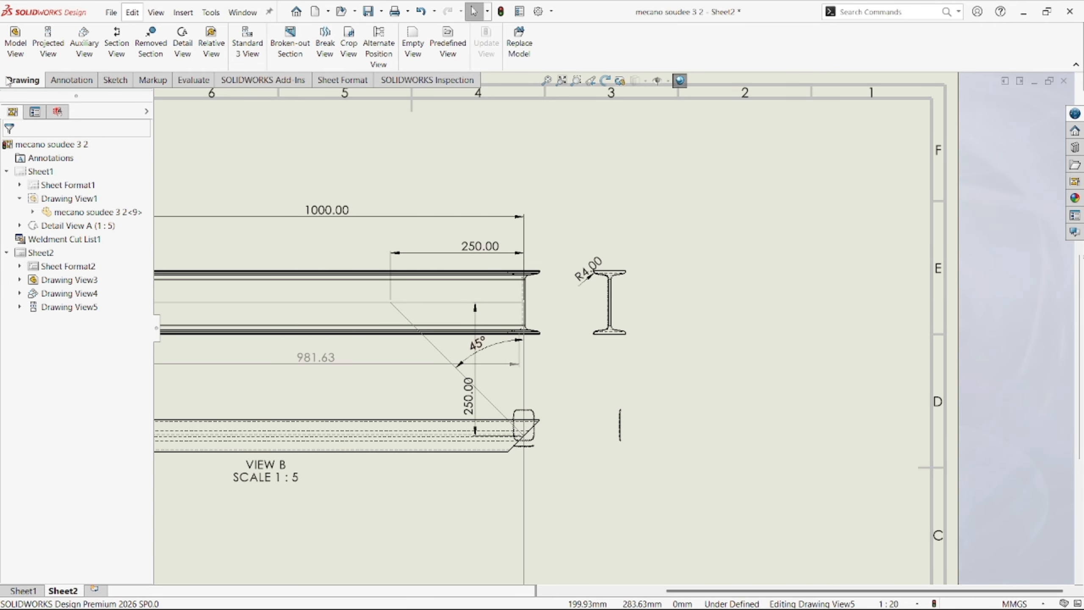
# Dimension the I-section's flange width above the end view and its overall height to the right of the profile.
pyautogui.click(71, 80)
pyautogui.scroll(-5, 586, 290)
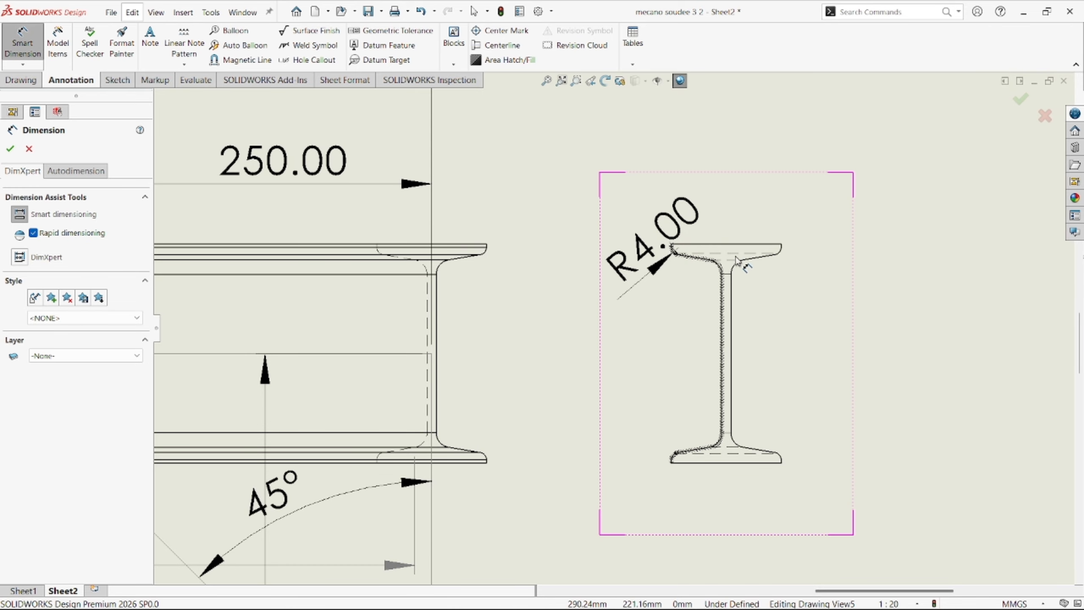
pyautogui.click(732, 245)
pyautogui.click(727, 232)
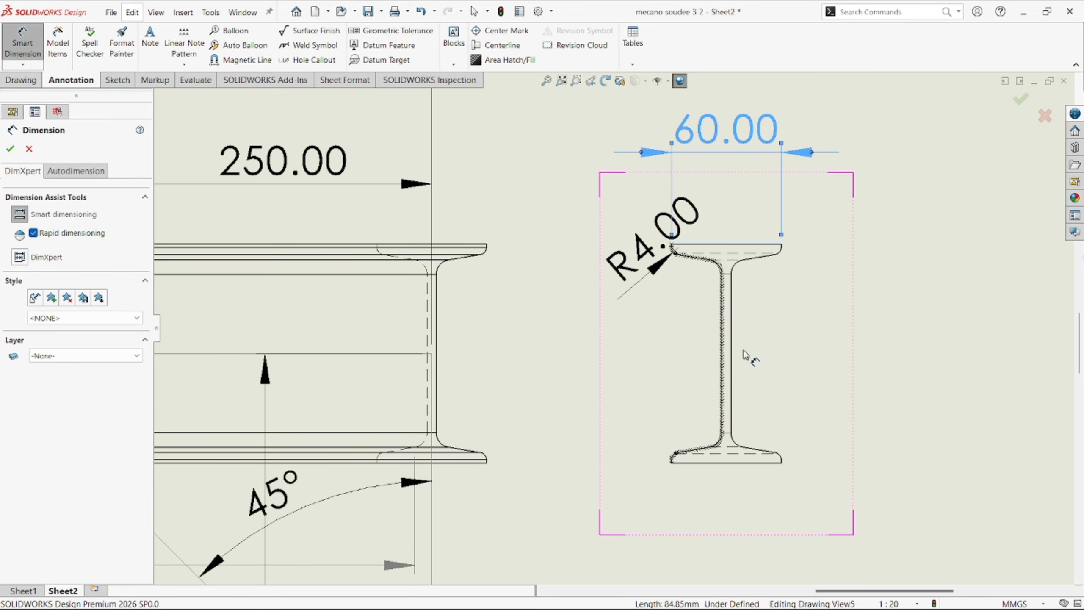
pyautogui.click(743, 245)
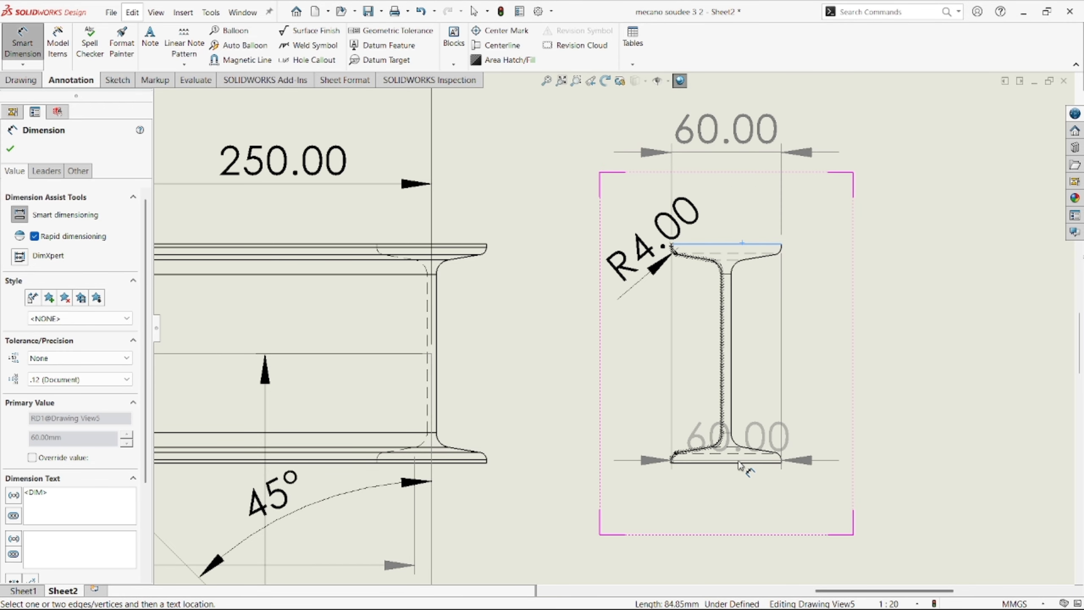
pyautogui.click(742, 463)
pyautogui.click(874, 356)
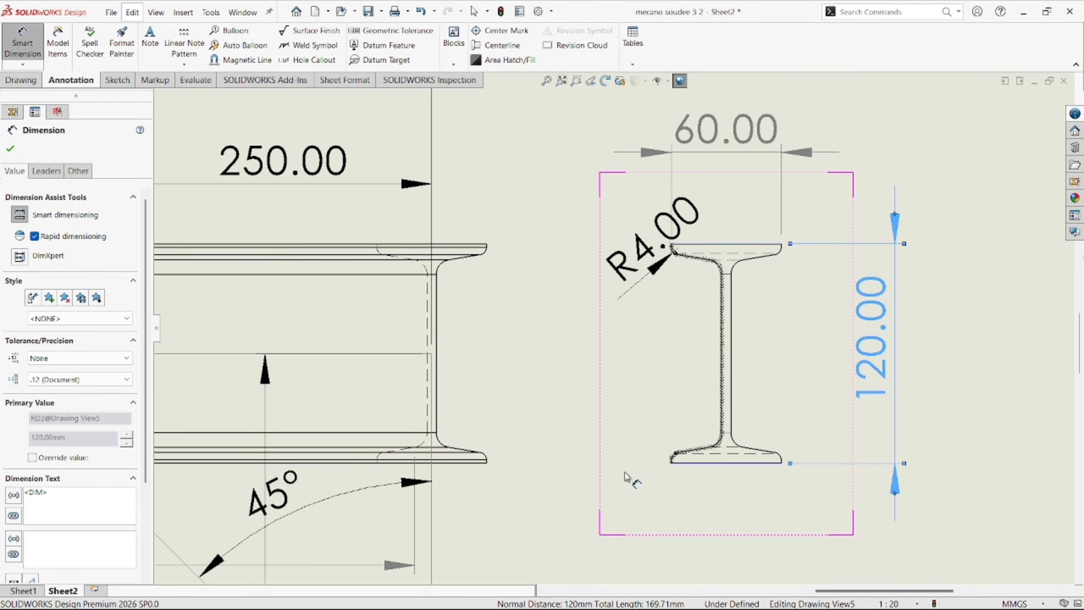
# Dimension the length of the beam's bottom edge in View B, placing the dimension below the view label.
pyautogui.scroll(8, 481, 431)
pyautogui.scroll(-3, 491, 428)
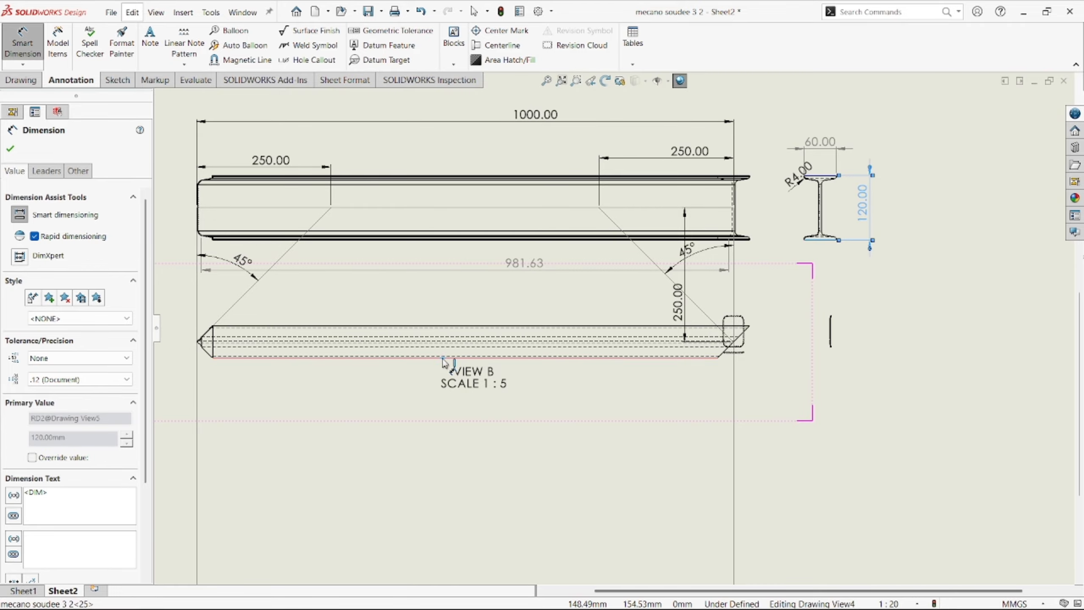
pyautogui.click(443, 357)
pyautogui.click(474, 452)
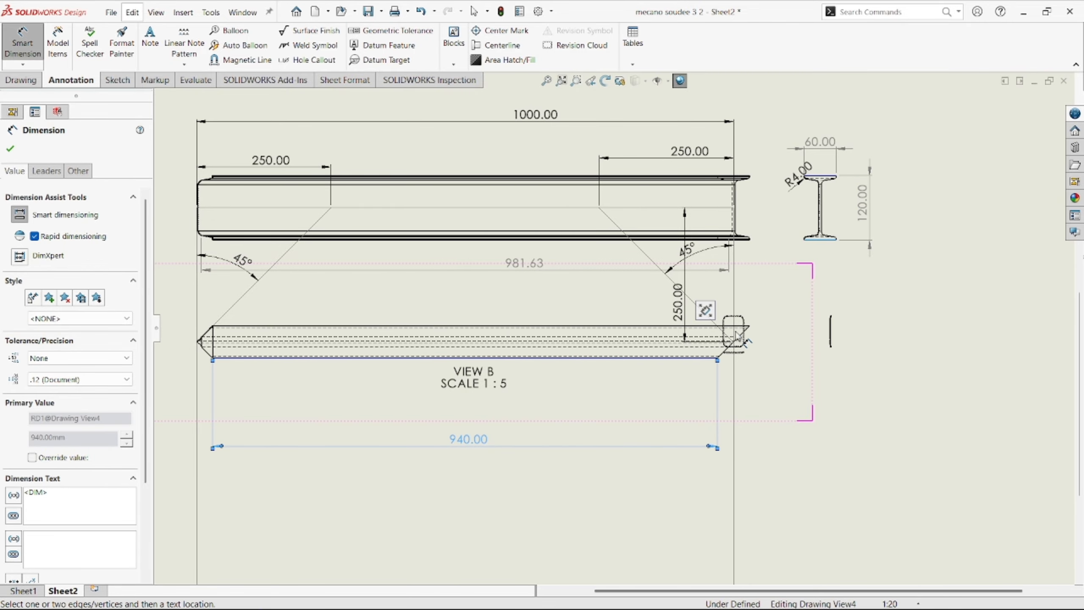
# Dimension the angle between the mitred right end and the bottom edge of the beam in View B.
pyautogui.scroll(-10, 740, 331)
pyautogui.scroll(2, 665, 472)
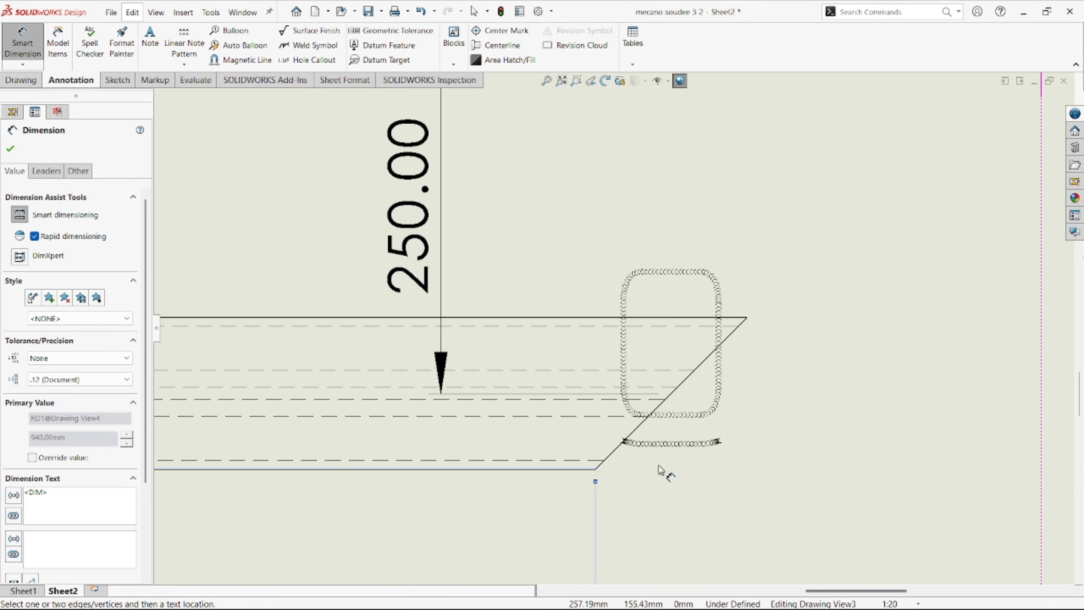
pyautogui.click(613, 456)
pyautogui.click(575, 469)
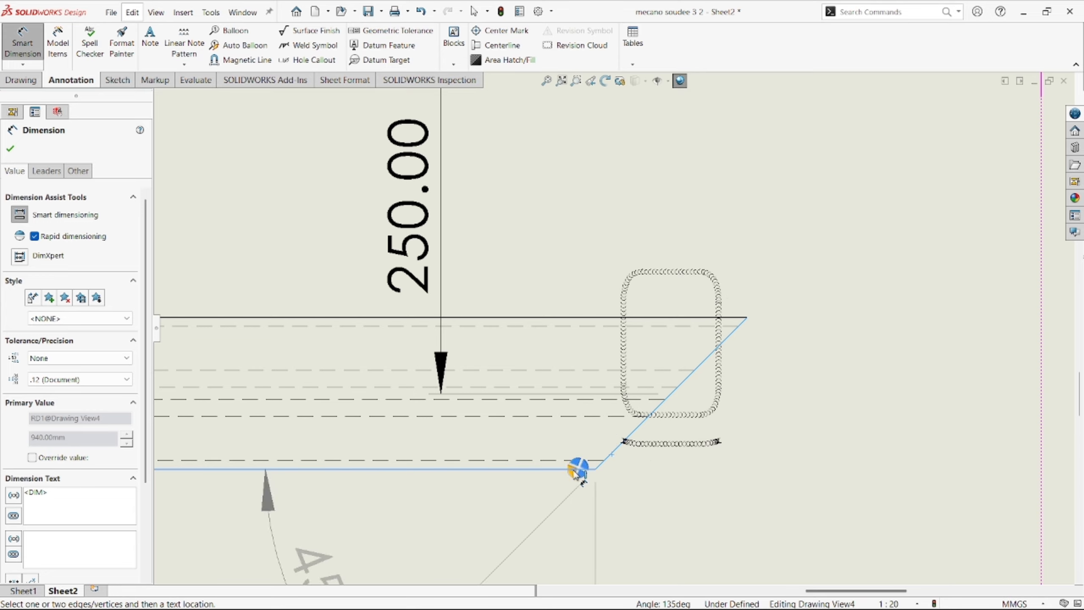
pyautogui.click(754, 436)
# Dimension the short vertical edge at the beam's left end in View B, placing the dimension outside the beam.
pyautogui.scroll(5, 751, 438)
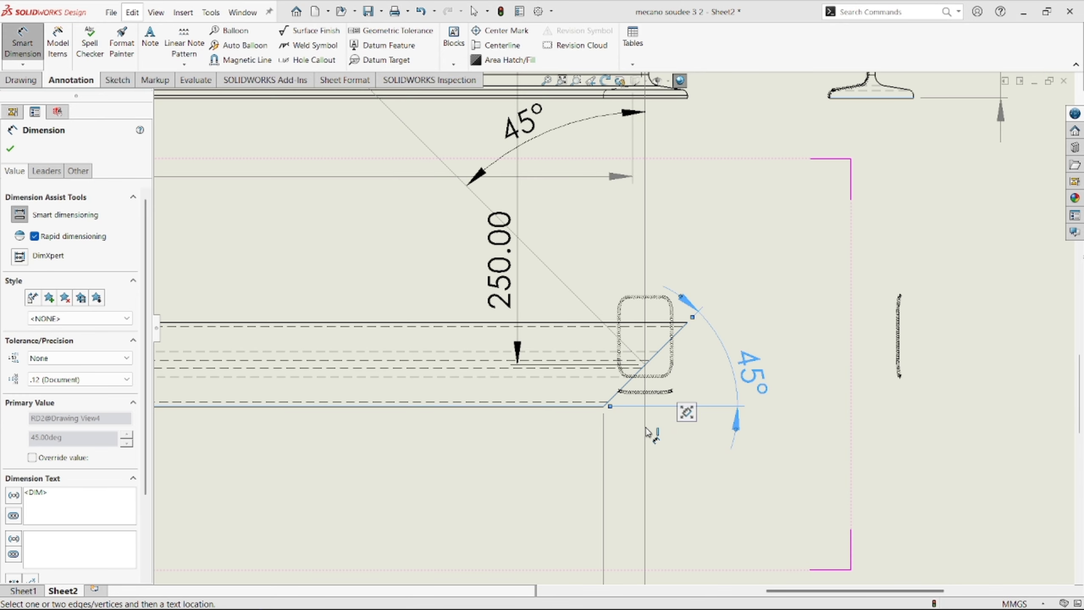
pyautogui.scroll(-3, 640, 342)
pyautogui.scroll(8, 632, 338)
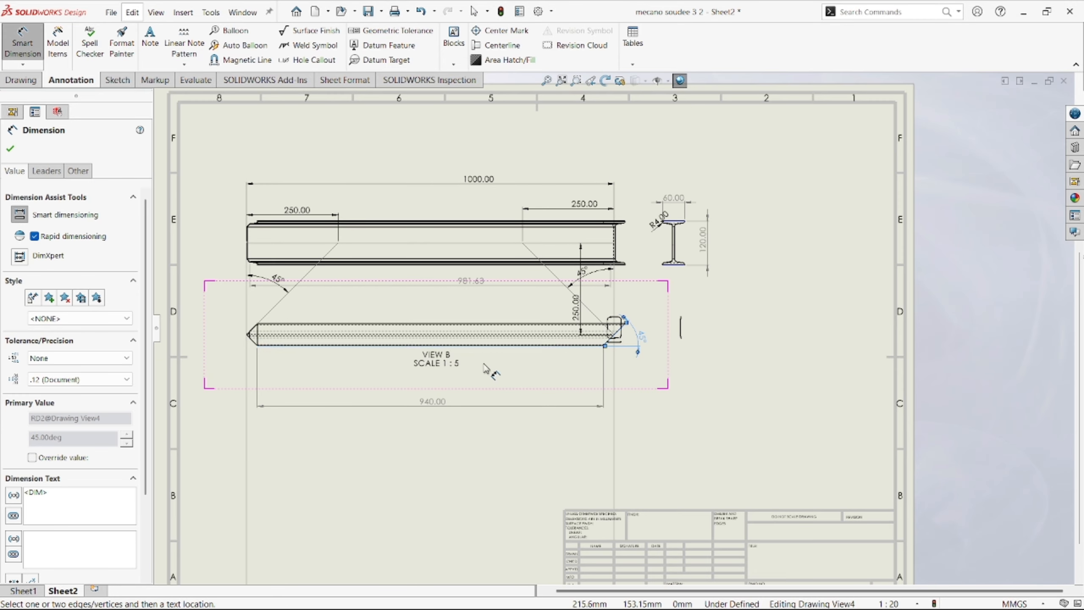
pyautogui.scroll(-10, 396, 355)
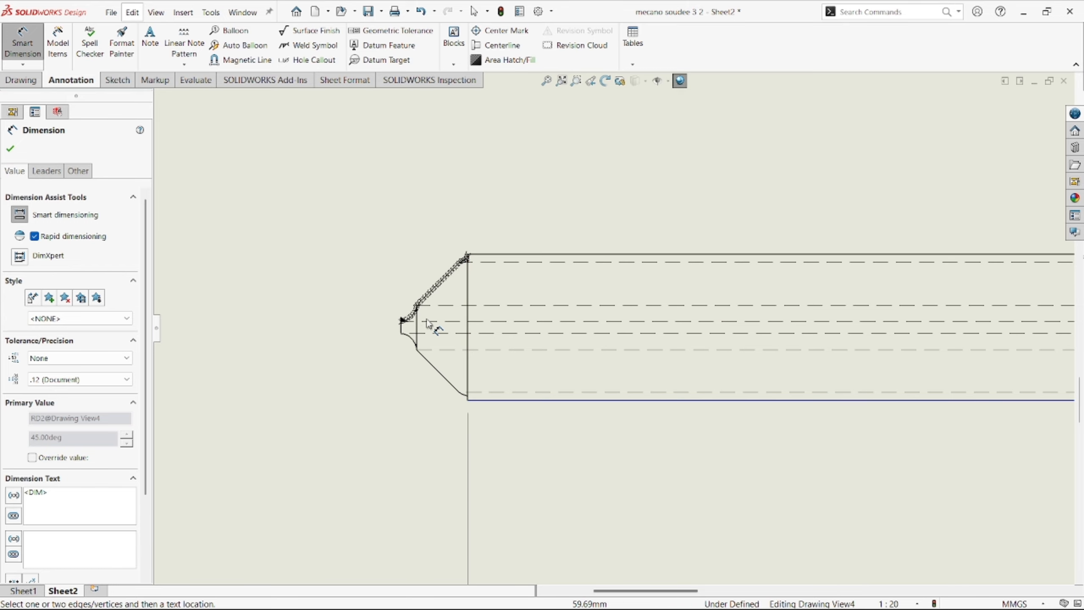
pyautogui.click(419, 334)
pyautogui.click(339, 339)
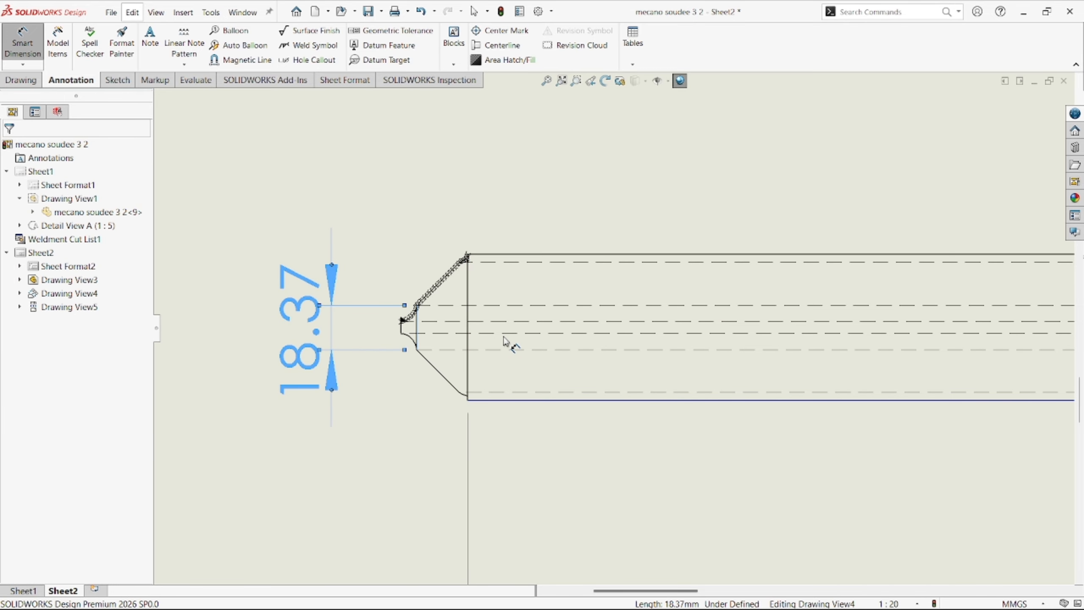
# Review the dimensioned beam views on Sheet2, return to Sheet1 and examine the left corner braces in the ballooned frame view.
pyautogui.scroll(6, 597, 338)
pyautogui.scroll(4, 600, 339)
pyautogui.scroll(-2, 768, 327)
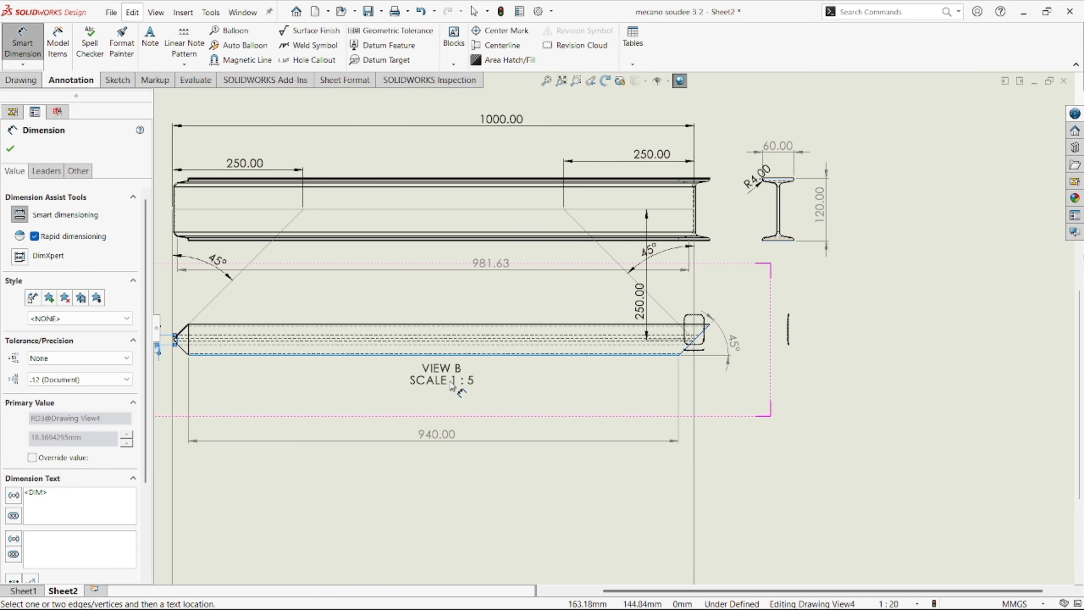
pyautogui.scroll(8, 461, 372)
pyautogui.scroll(-3, 725, 363)
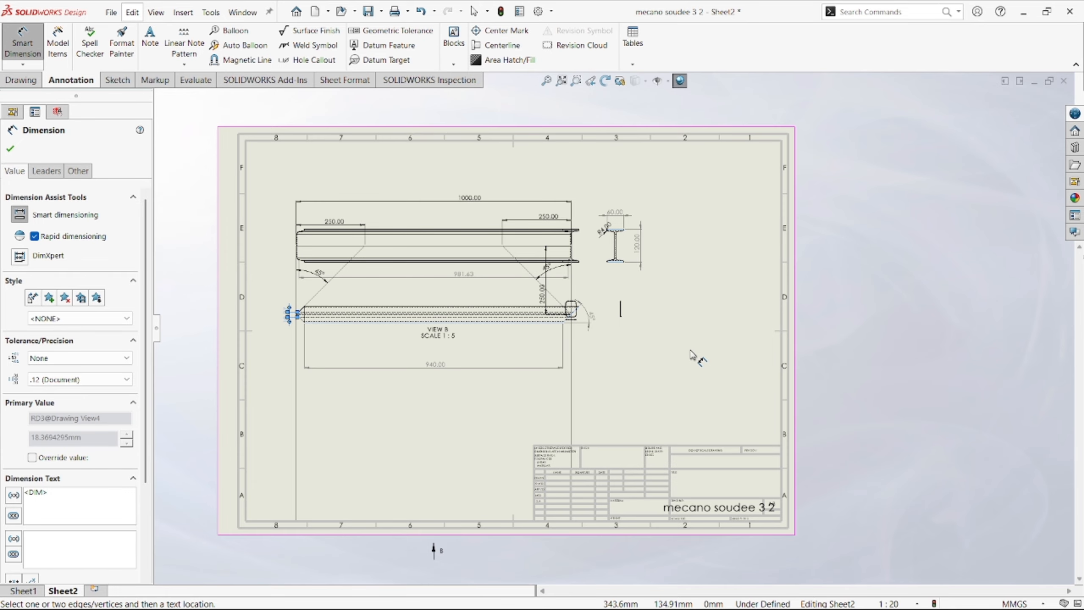
pyautogui.click(23, 590)
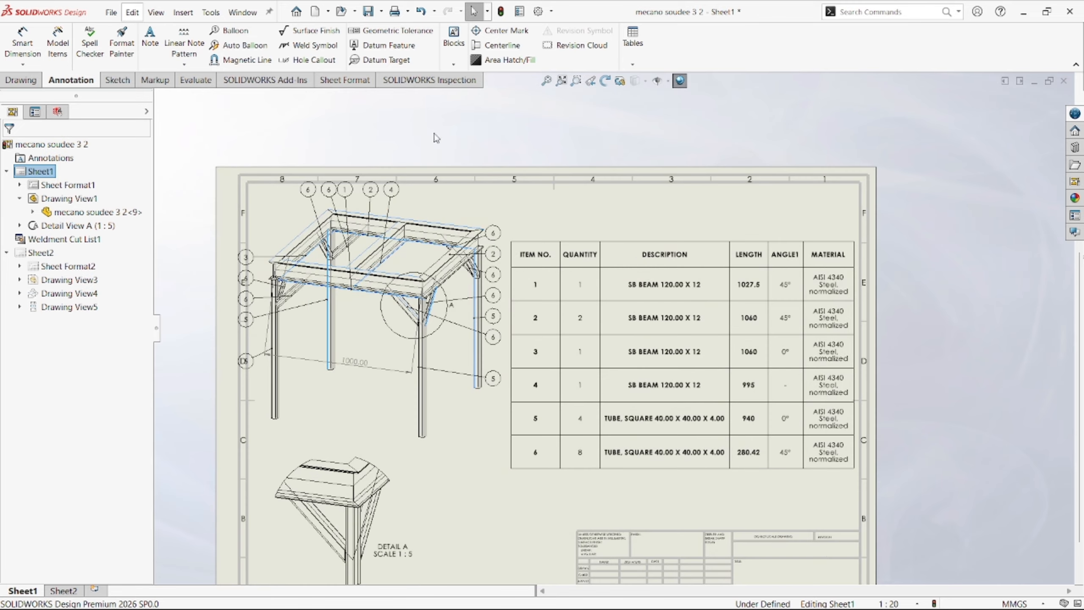
pyautogui.scroll(-3, 302, 272)
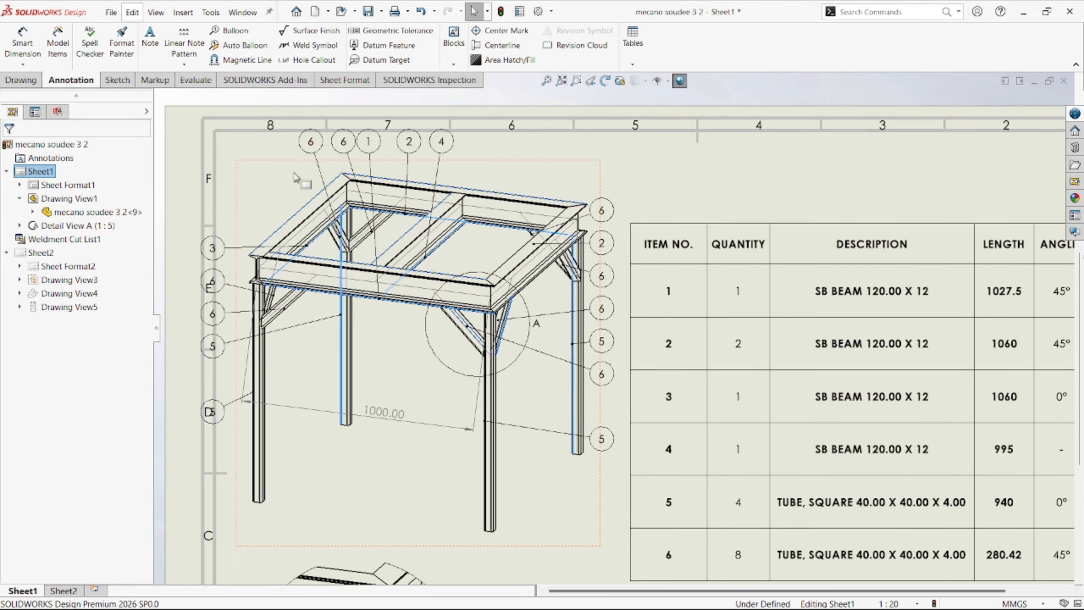
pyautogui.scroll(-4, 367, 338)
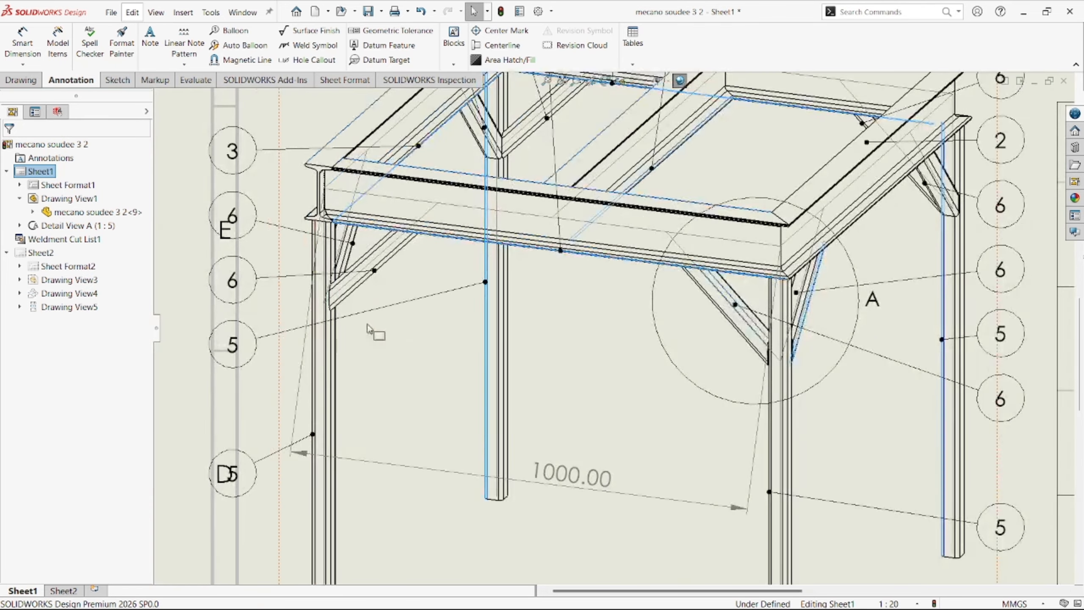
pyautogui.scroll(-5, 372, 325)
pyautogui.scroll(2, 567, 340)
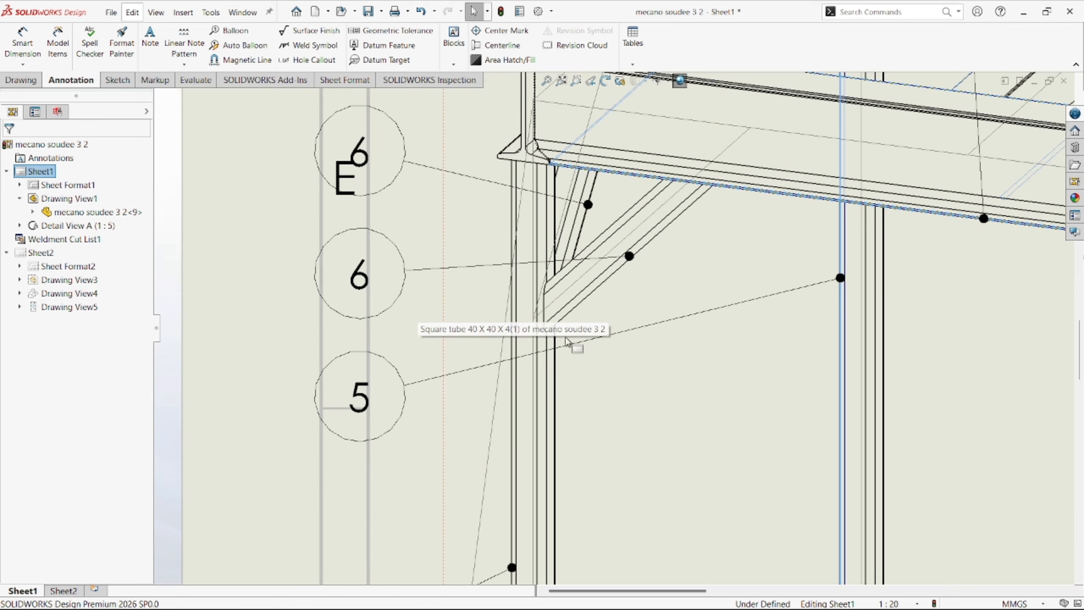
# Start a weld symbol for the brace weld bead inside detail circle A of the frame view, with specification text 2.
pyautogui.scroll(5, 567, 340)
pyautogui.scroll(-4, 919, 358)
pyautogui.scroll(-3, 673, 363)
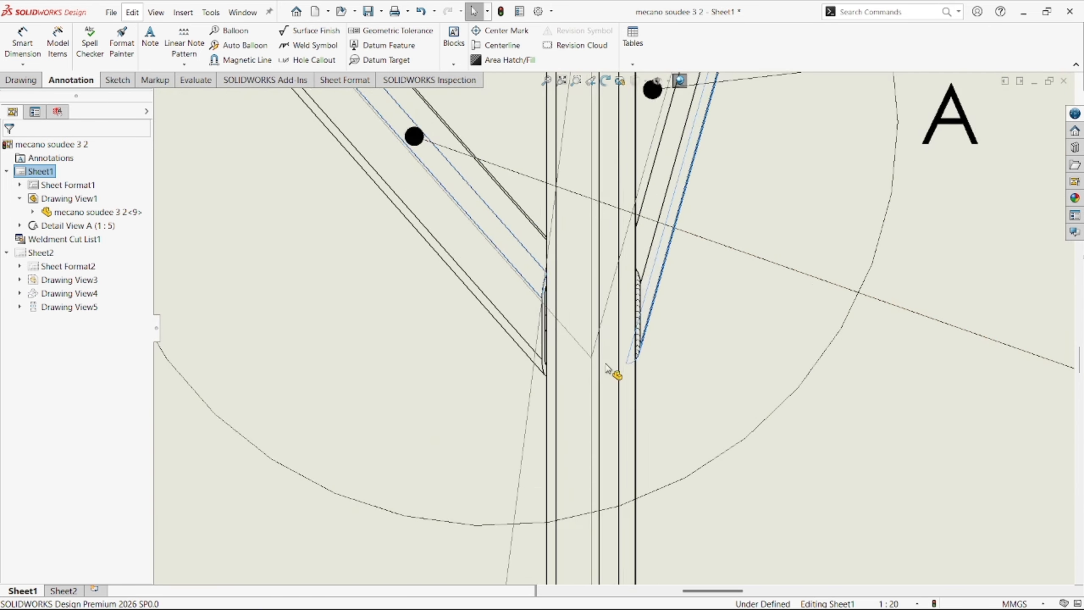
pyautogui.scroll(-3, 631, 350)
pyautogui.scroll(-2, 648, 269)
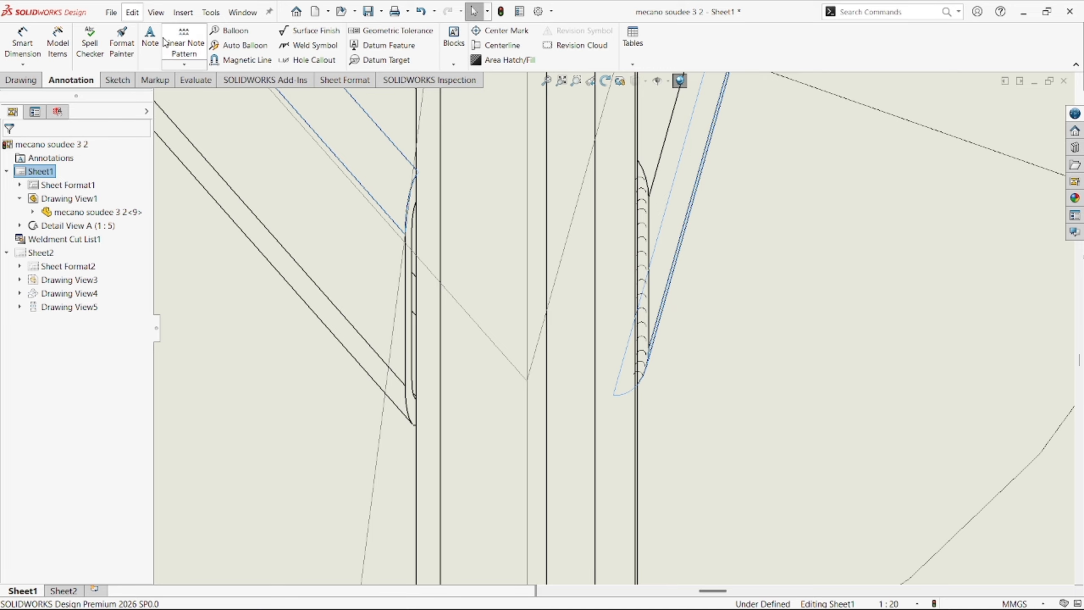
pyautogui.click(315, 53)
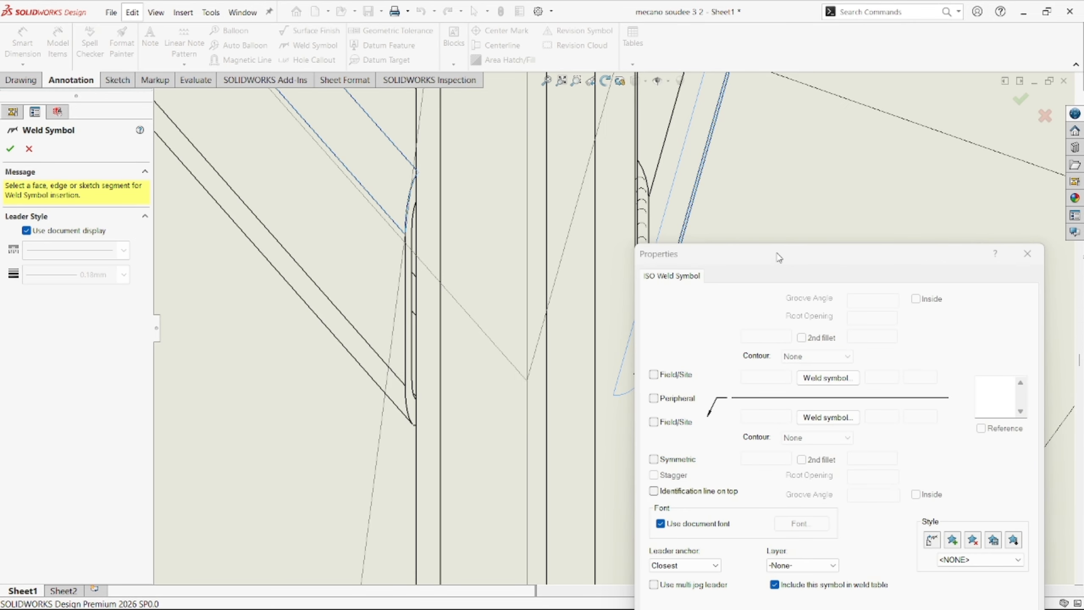
pyautogui.moveTo(777, 257)
pyautogui.mouseDown()
pyautogui.moveTo(637, 216)
pyautogui.moveTo(685, 281)
pyautogui.mouseUp()
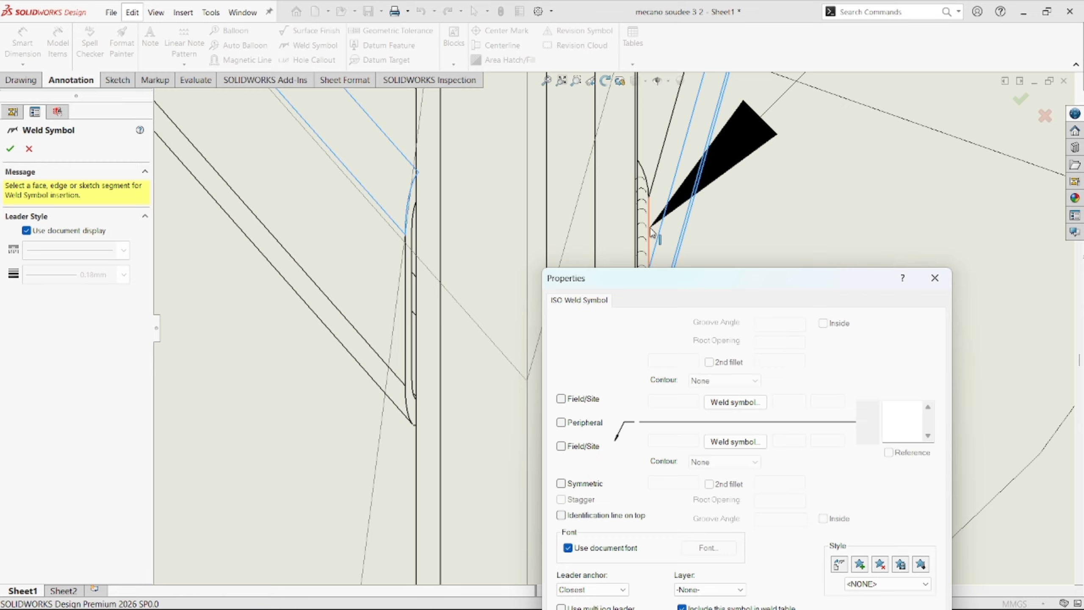
pyautogui.click(895, 413)
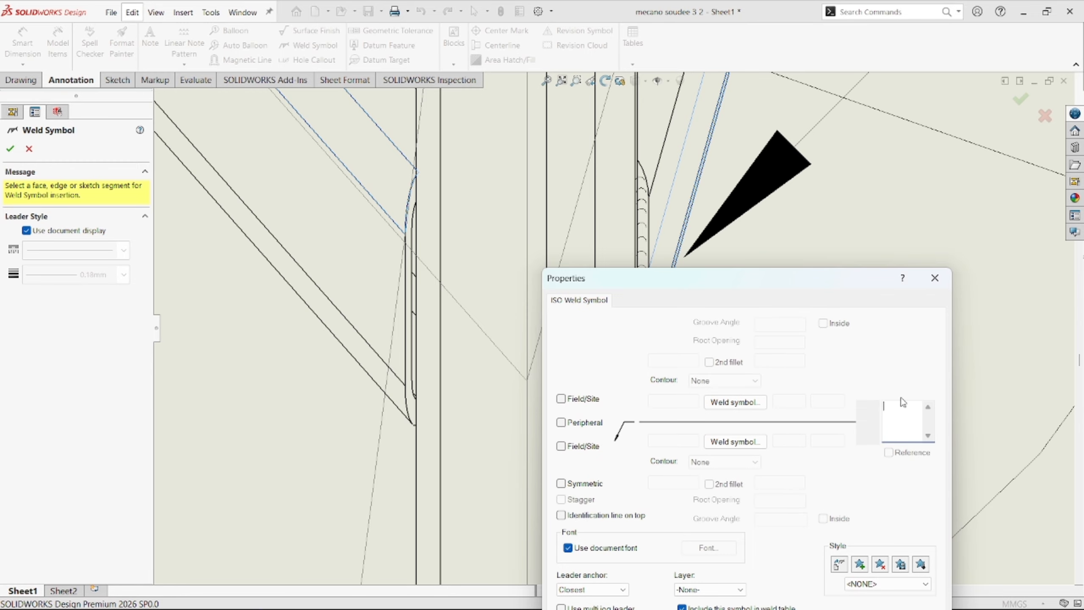
pyautogui.write('2')
# Attach the weld symbol's leader to the outer edge of the weld bead and place the symbol just left of detail circle A.
pyautogui.click(648, 225)
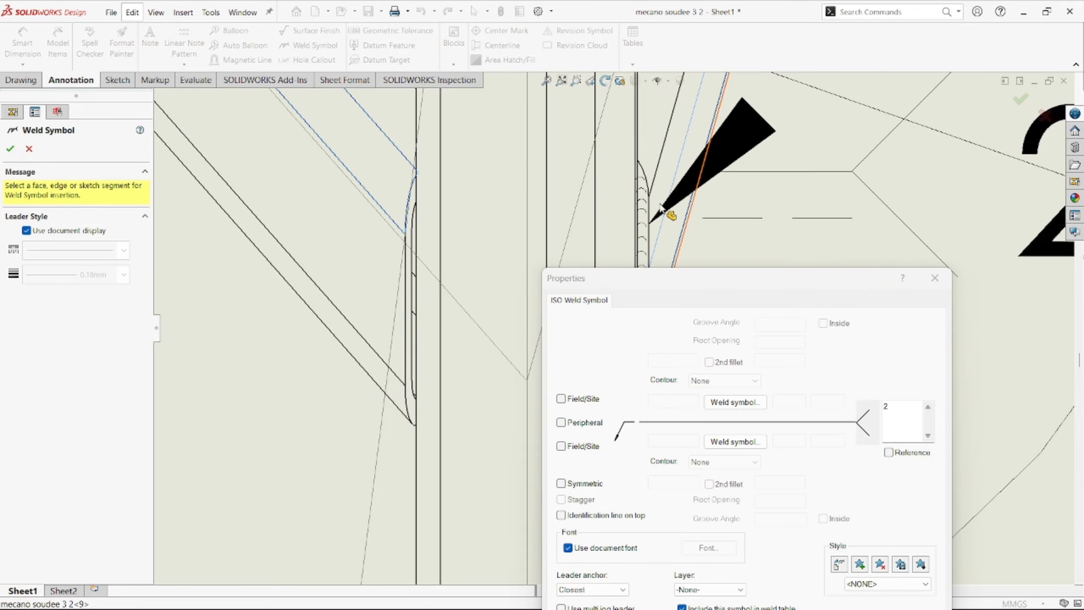
pyautogui.scroll(6, 665, 220)
pyautogui.scroll(6, 406, 246)
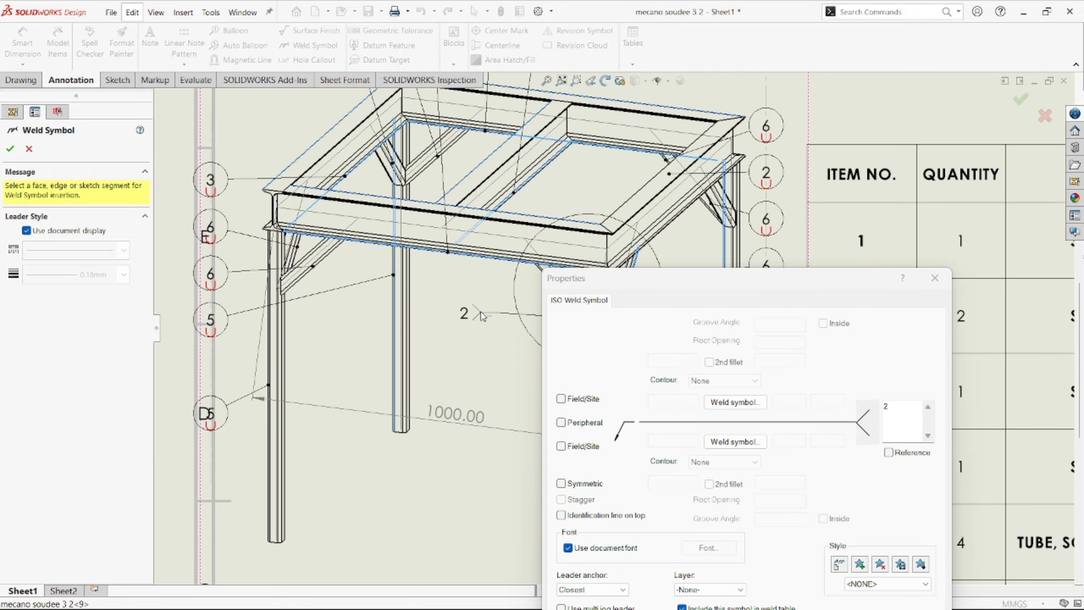
pyautogui.click(486, 294)
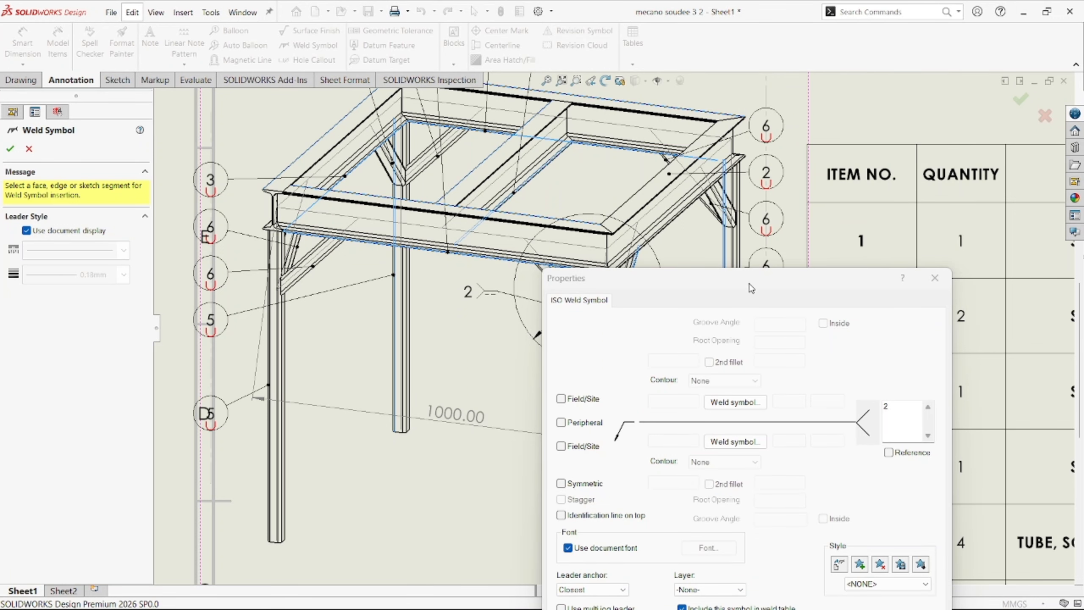
pyautogui.moveTo(737, 276); pyautogui.dragTo(629, 98)
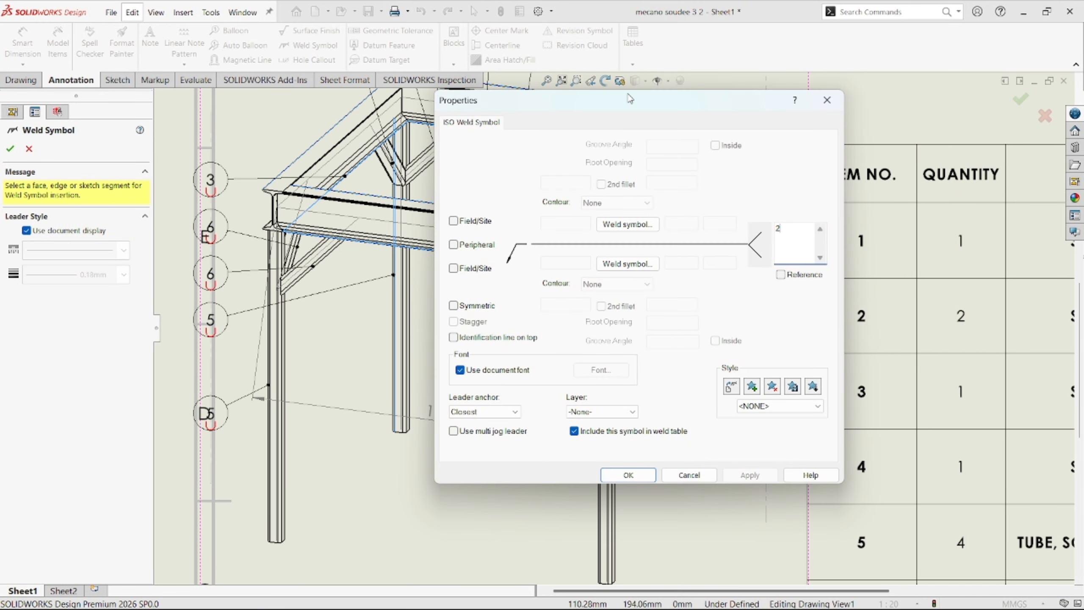
pyautogui.click(627, 474)
# Review the frame view and cut list on Sheet1, check the dimensioned beam views on Sheet2, and return to Sheet1.
pyautogui.scroll(3, 590, 351)
pyautogui.scroll(-3, 584, 328)
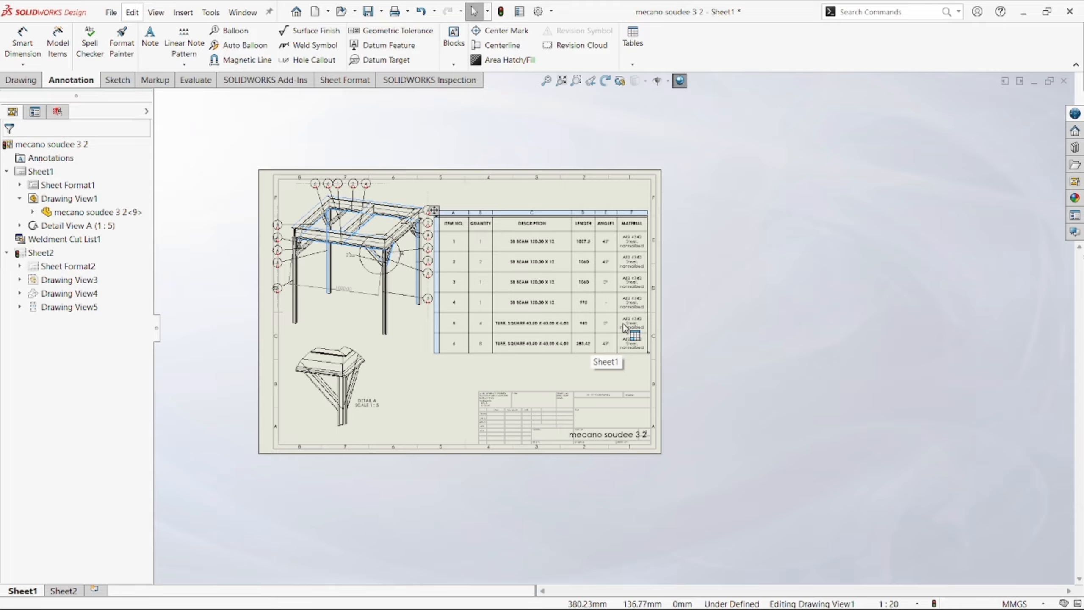
pyautogui.scroll(3, 499, 307)
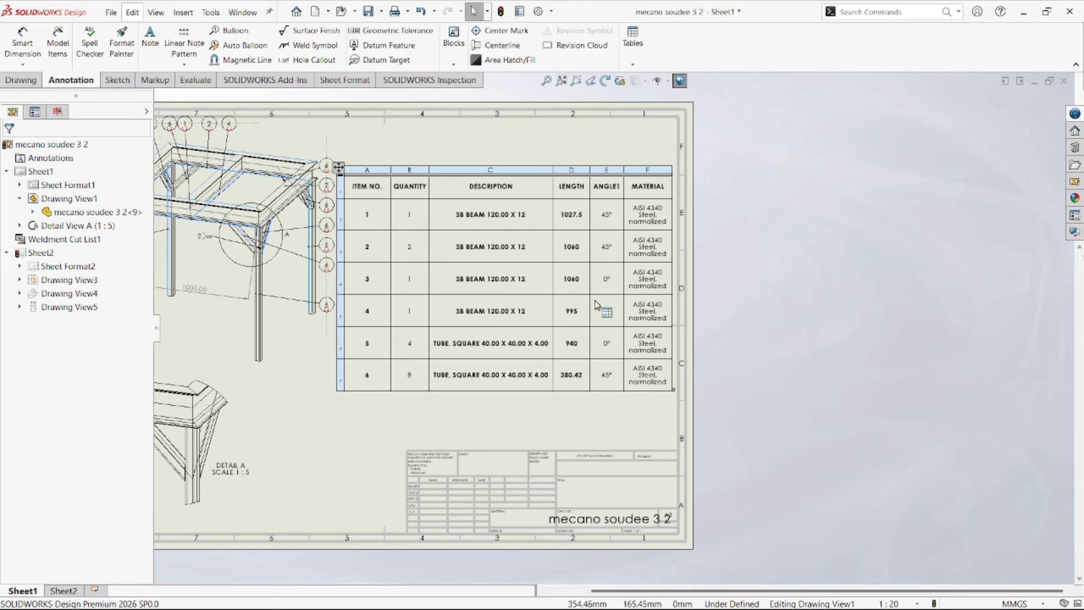
pyautogui.scroll(-2, 499, 307)
pyautogui.scroll(1, 499, 306)
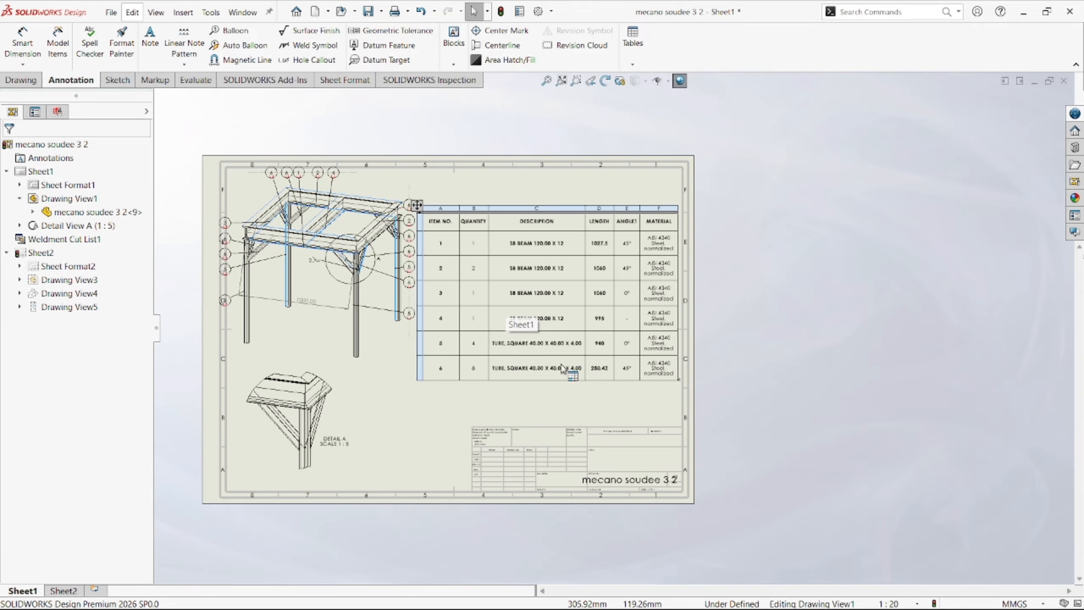
pyautogui.scroll(-2, 447, 524)
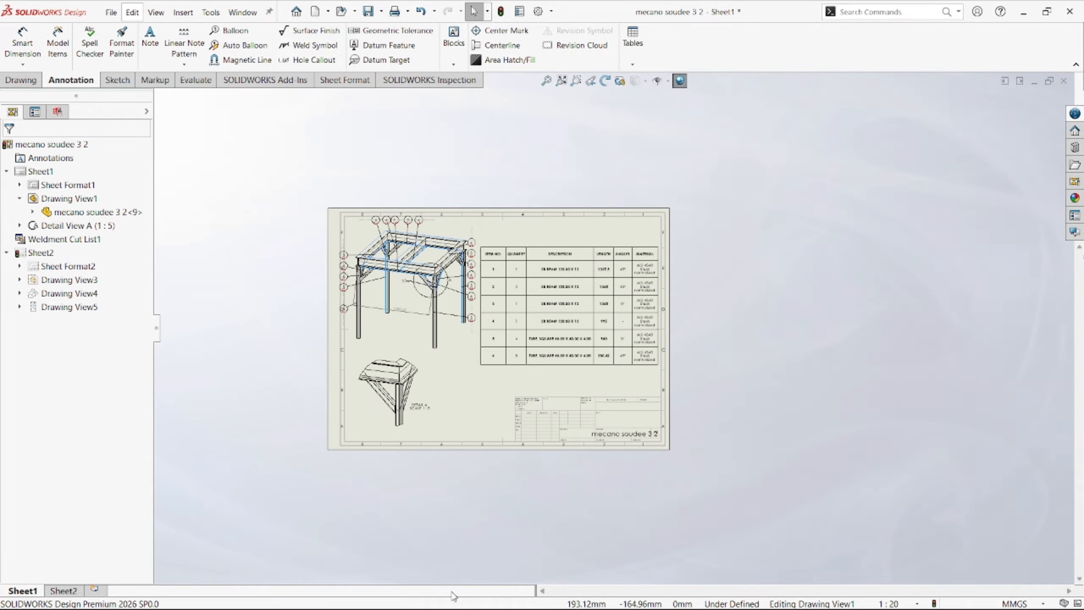
pyautogui.click(63, 591)
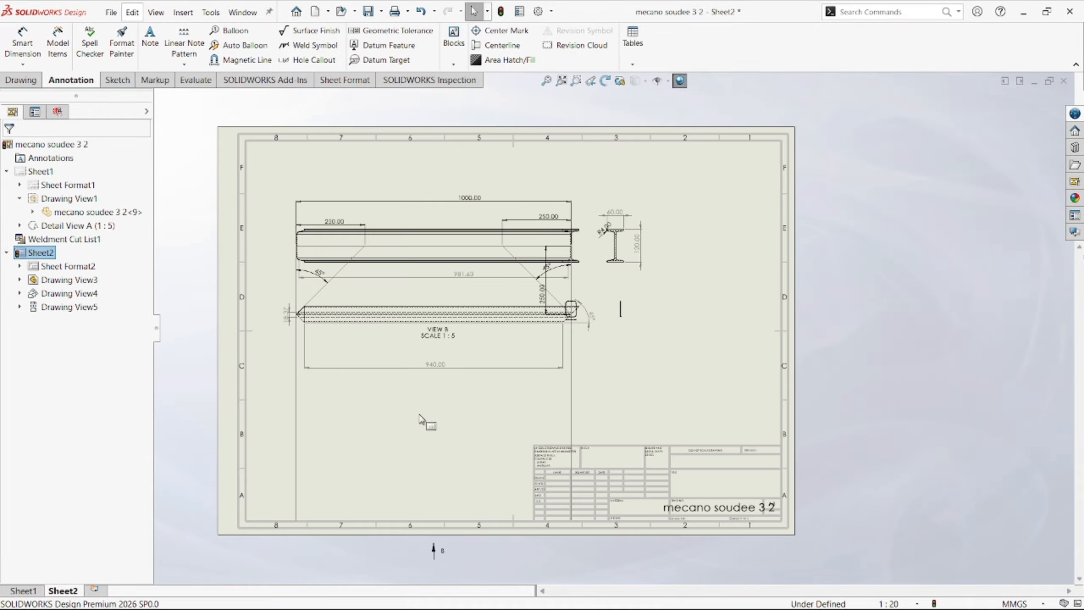
pyautogui.scroll(2, 456, 227)
pyautogui.scroll(4, 577, 307)
pyautogui.scroll(-2, 609, 403)
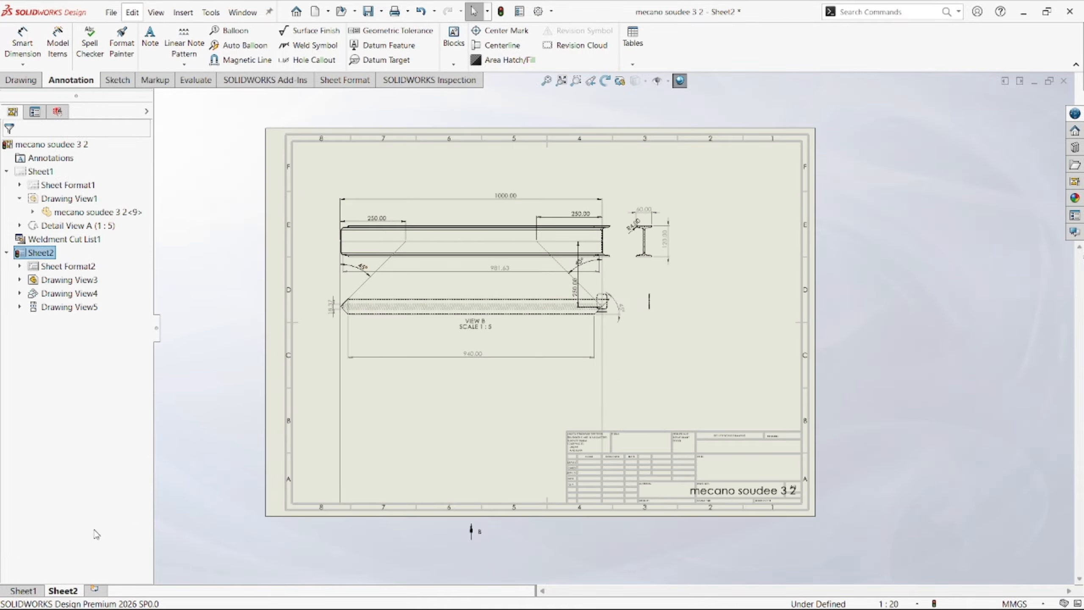
pyautogui.click(31, 590)
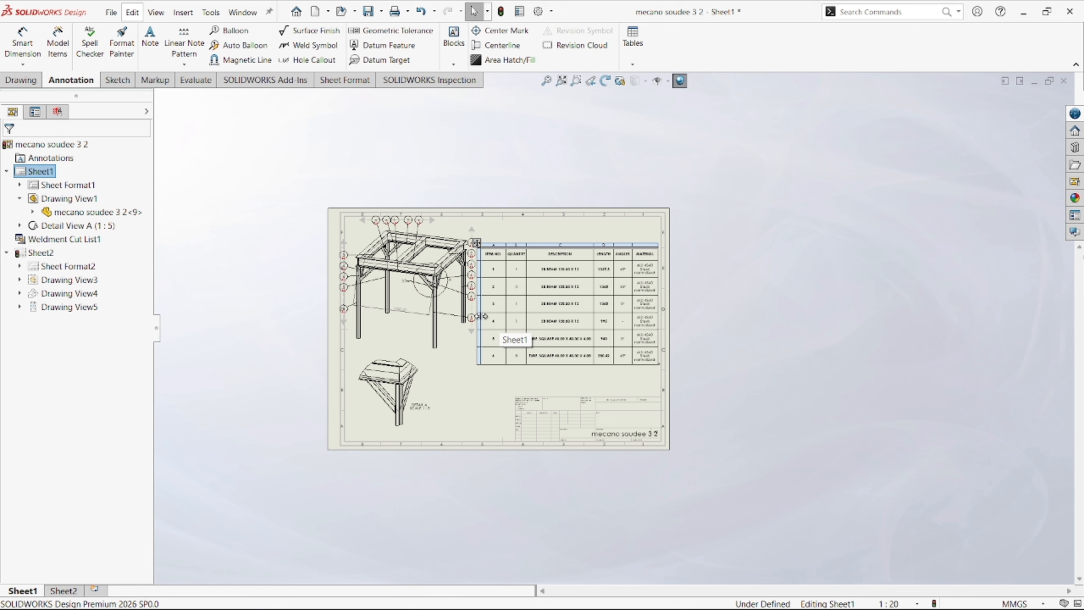
pyautogui.scroll(-2, 521, 301)
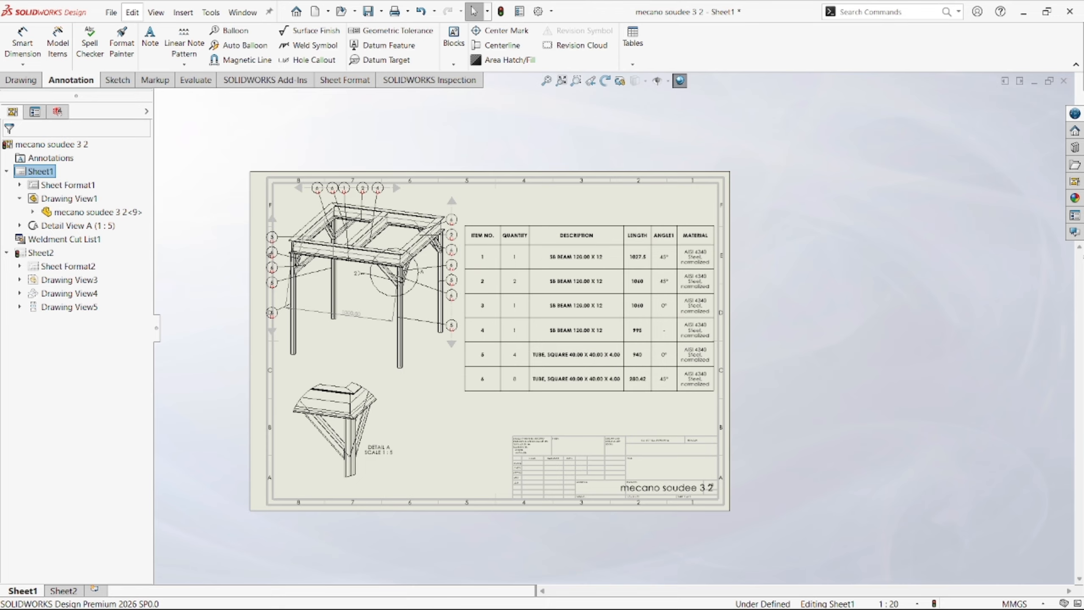
pyautogui.moveTo(294, 606)
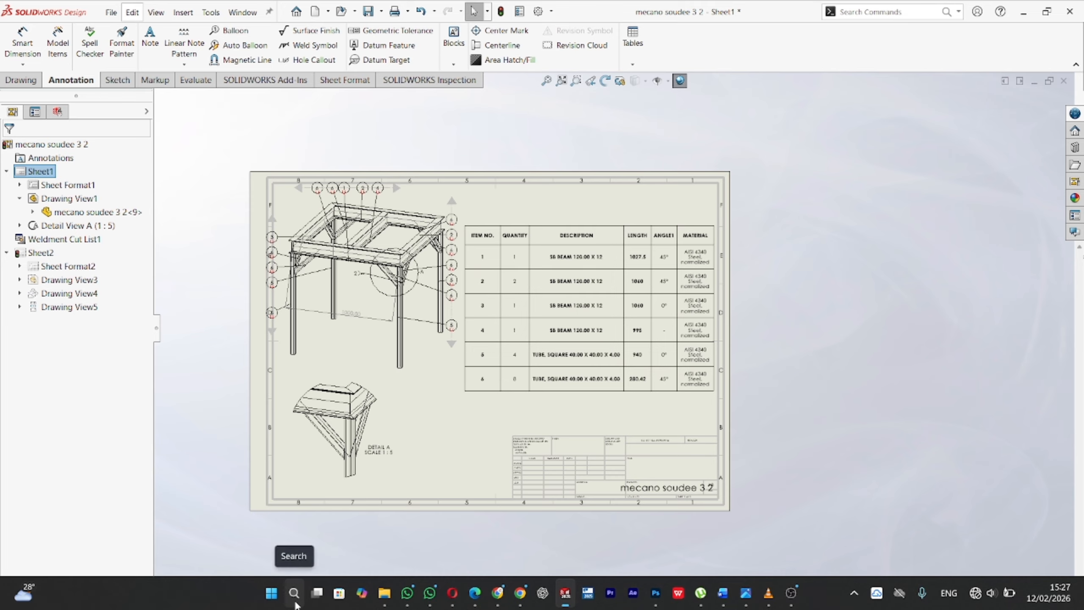